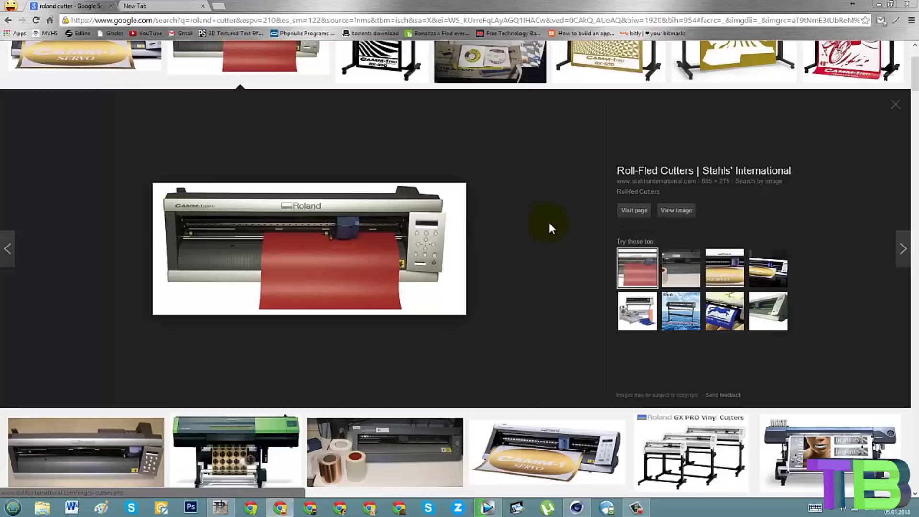
Step: Switch to CutStudio and add the text TECH BOONI near the left edge of the blank page
left_click(878, 5)
left_click(389, 273)
left_click(6, 95)
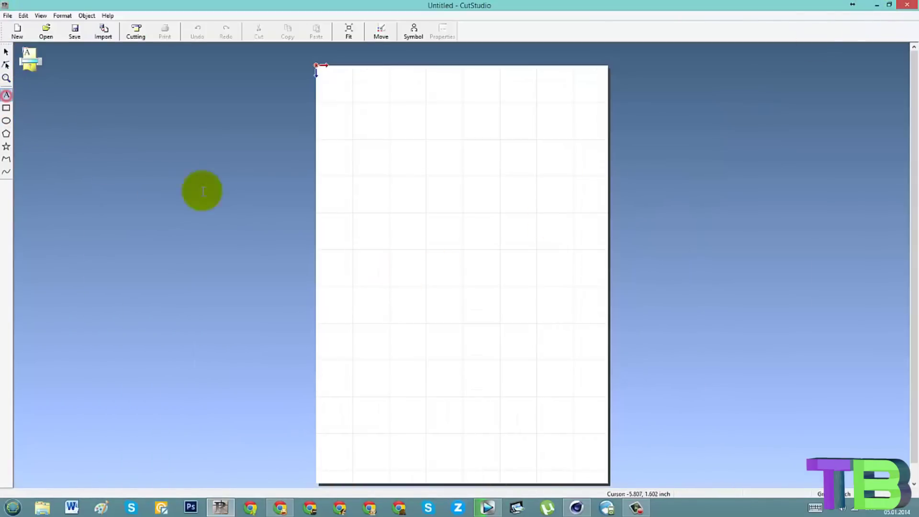
left_click(336, 240)
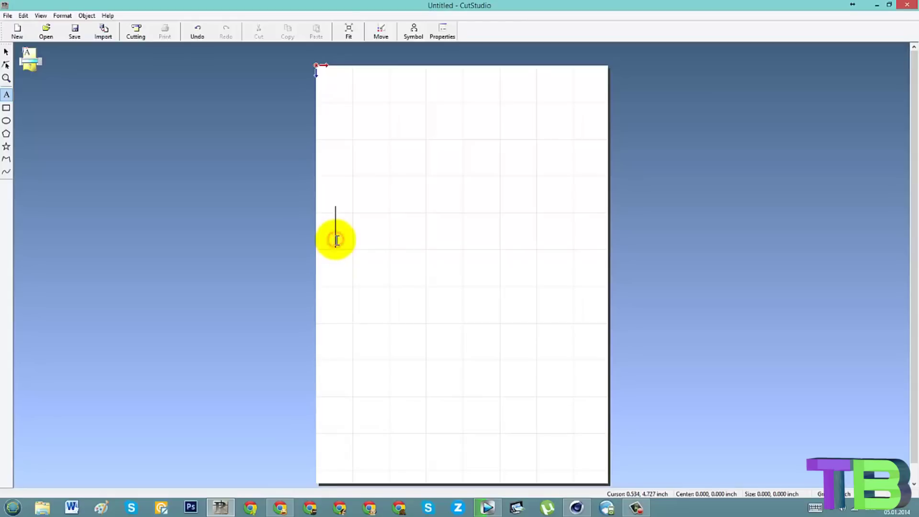
left_click(6, 52)
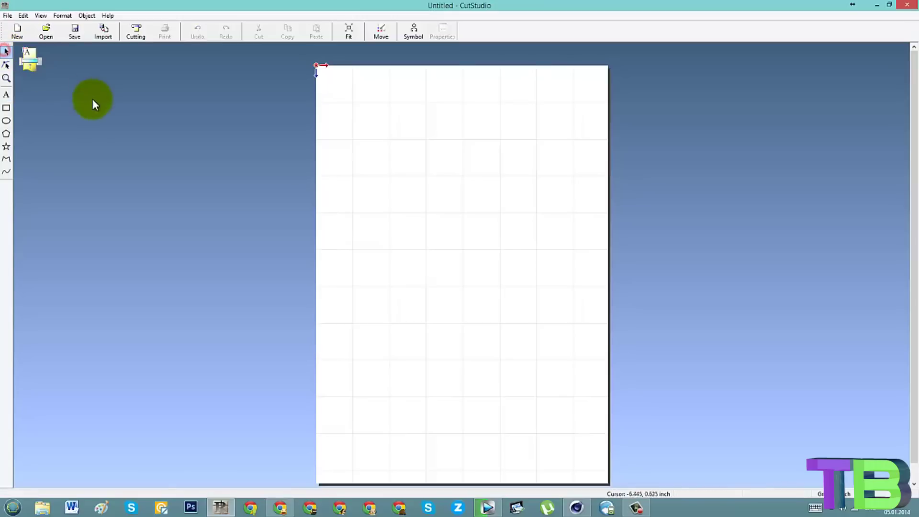
left_click(4, 97)
left_click(339, 238)
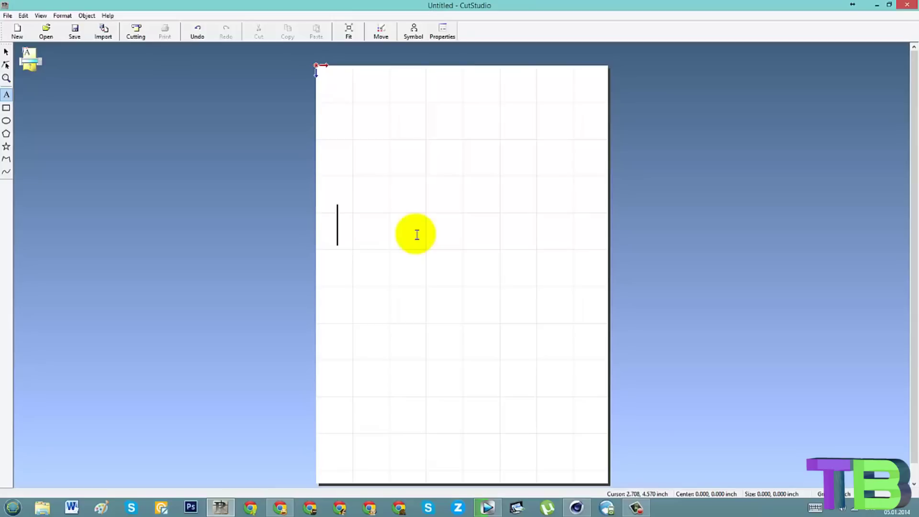
type("TE")
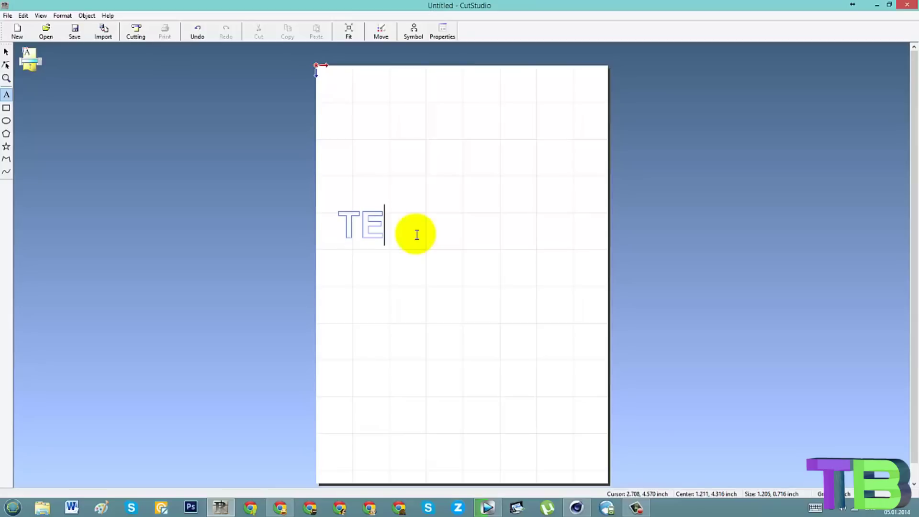
type("CH BOONI")
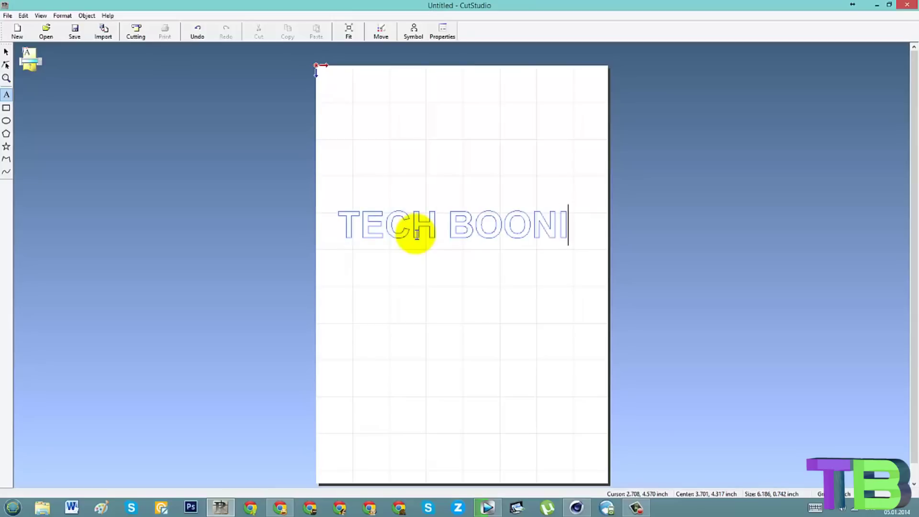
Step: Select the TECH BOONI text and examine its size and shape properties
scroll(462, 258, "up", 3)
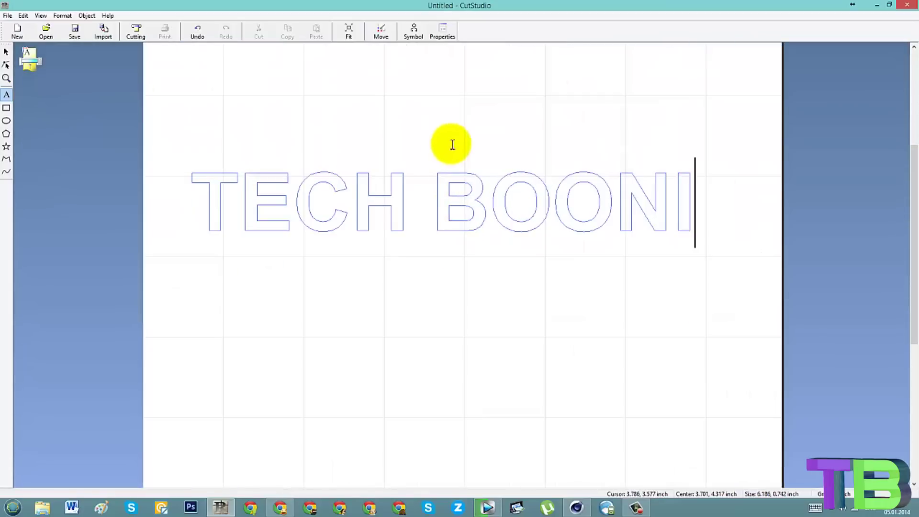
left_click(459, 201)
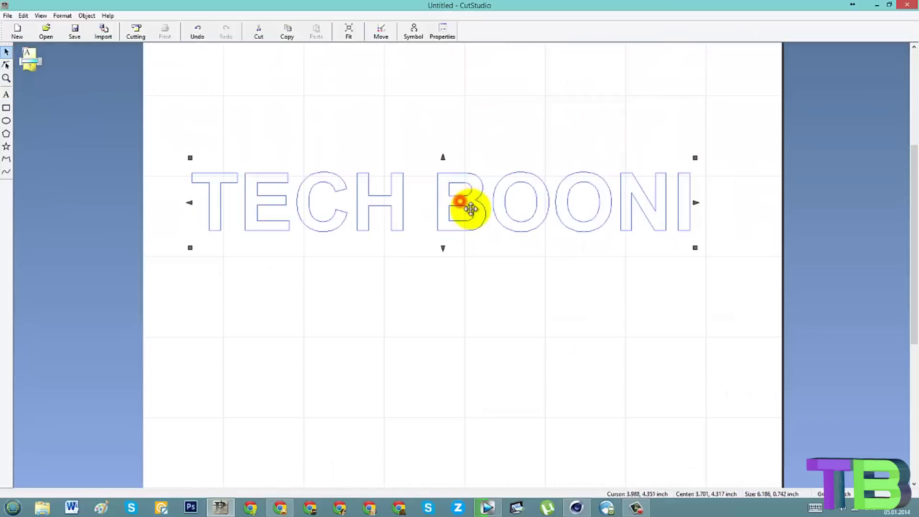
left_click(441, 32)
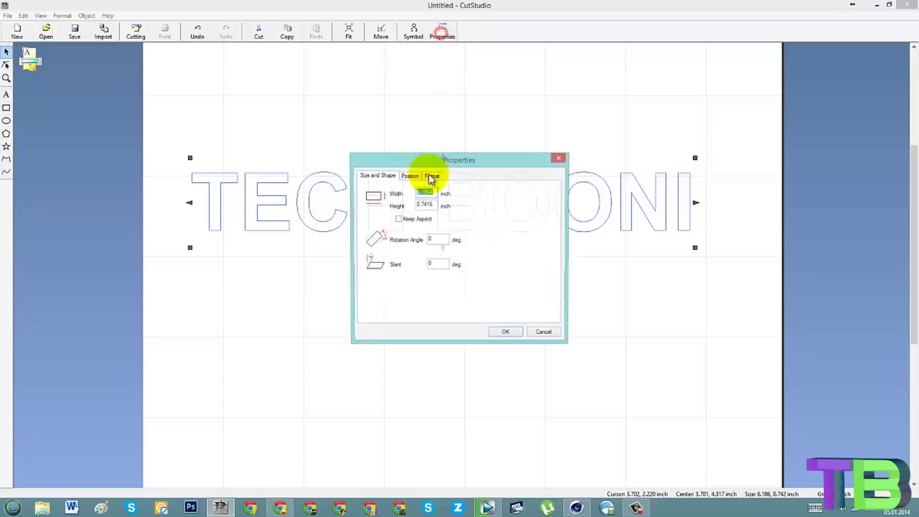
left_click(558, 158)
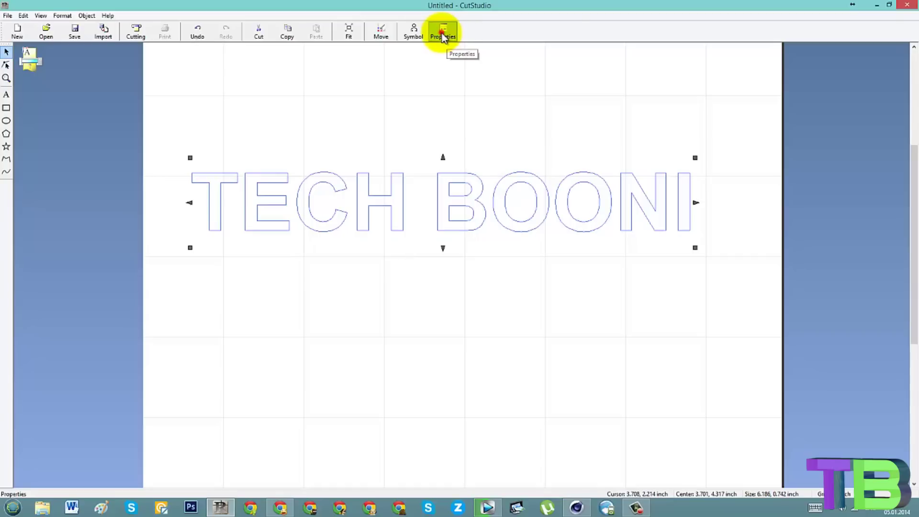
left_click(443, 34)
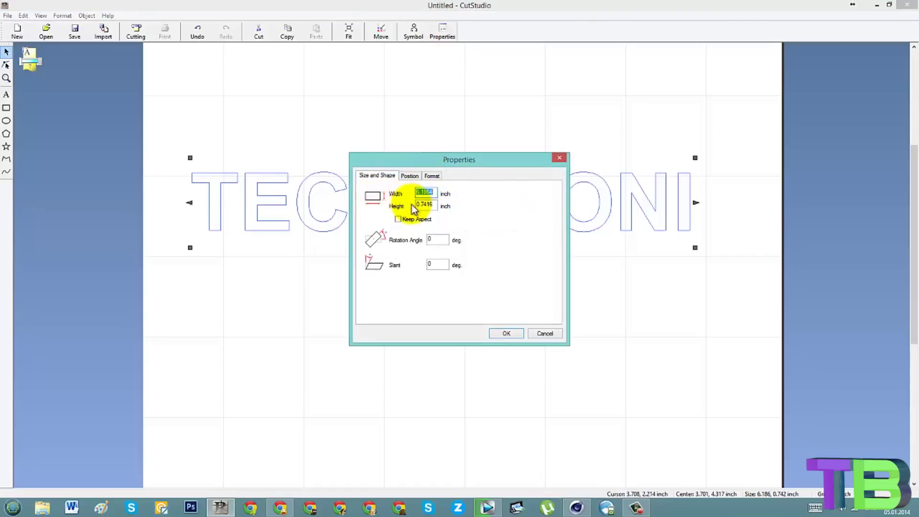
left_click_drag(458, 163, 401, 294)
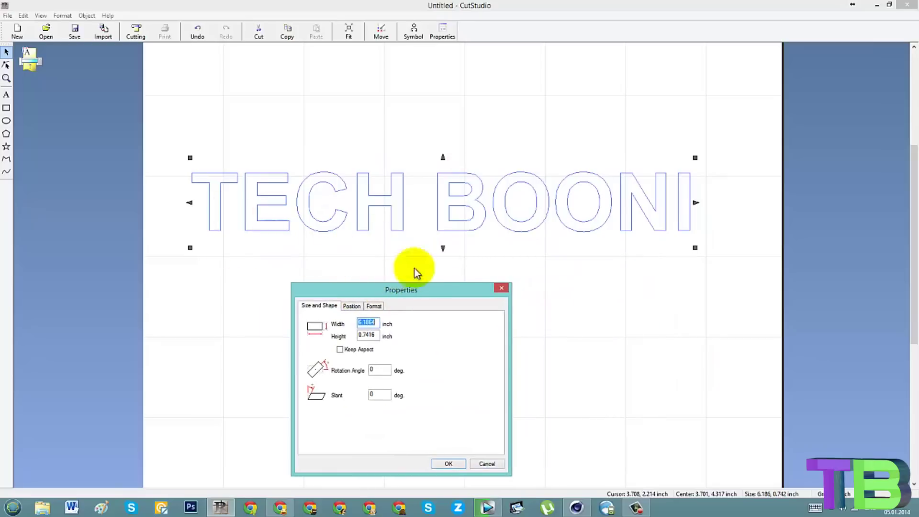
left_click(501, 288)
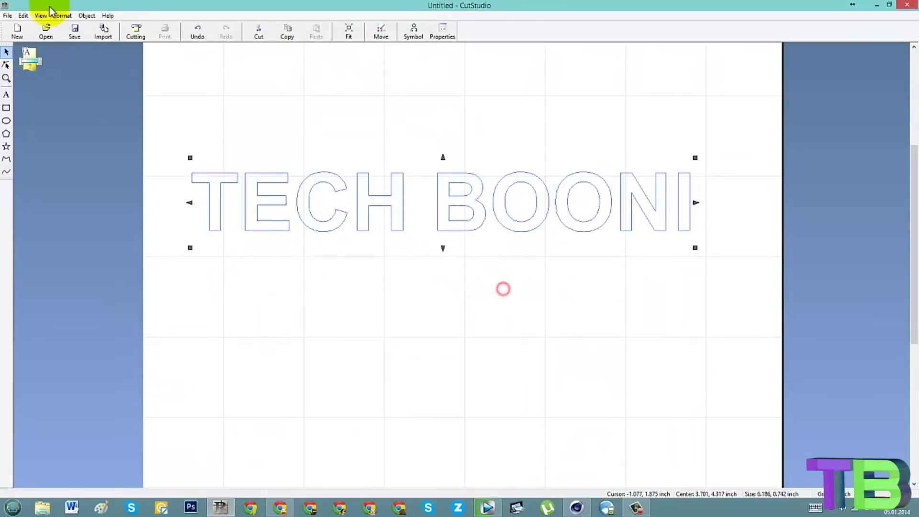
Step: Review the general, color and grid preferences, including the measurement unit and the grid interval
left_click(8, 15)
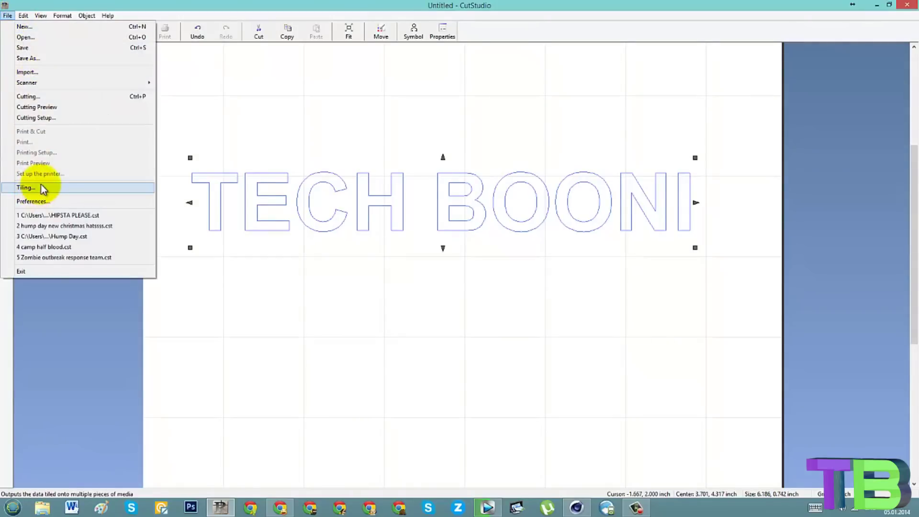
left_click(44, 200)
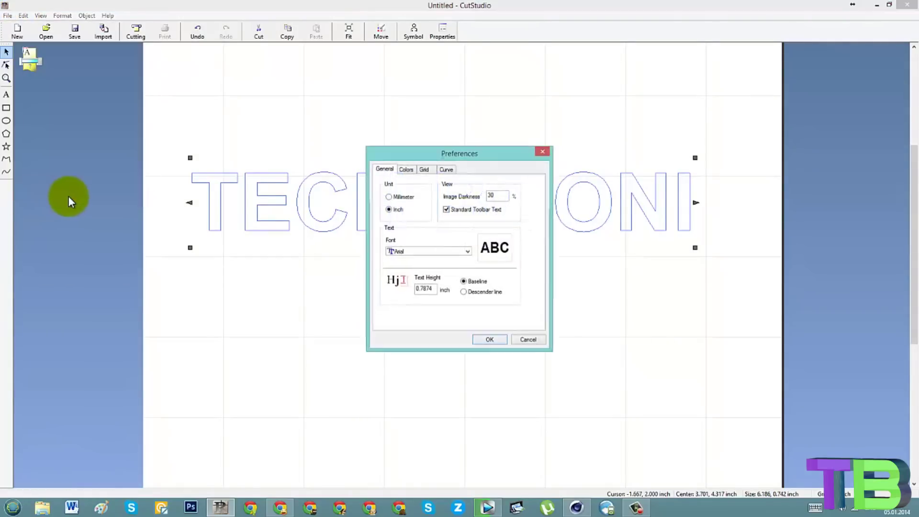
left_click(395, 196)
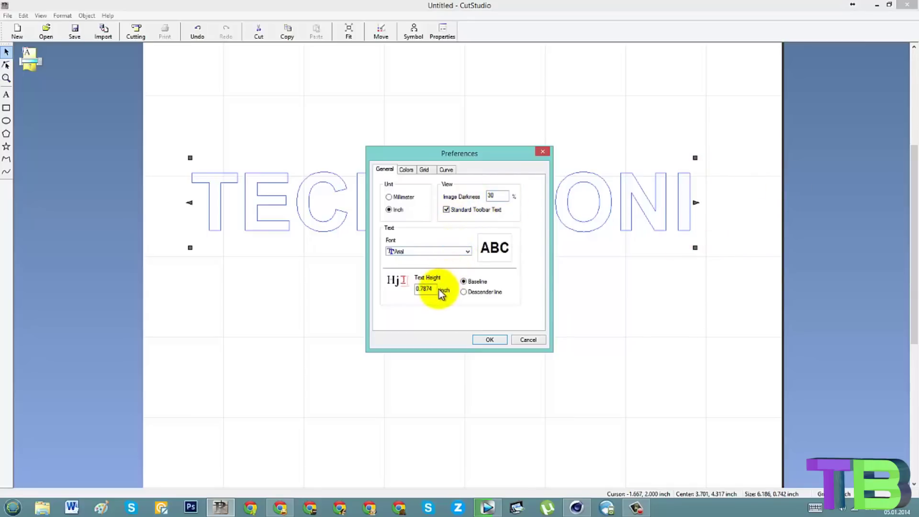
left_click(407, 170)
left_click_drag(467, 154, 440, 259)
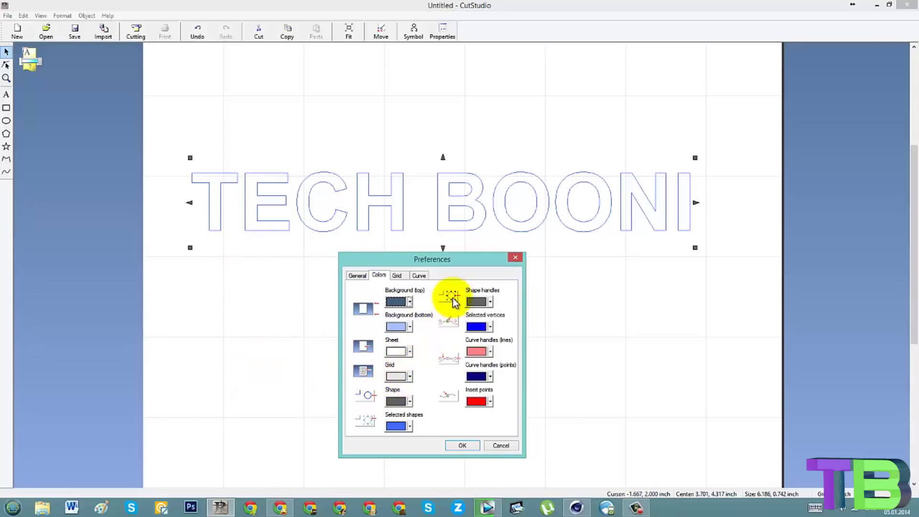
left_click(398, 276)
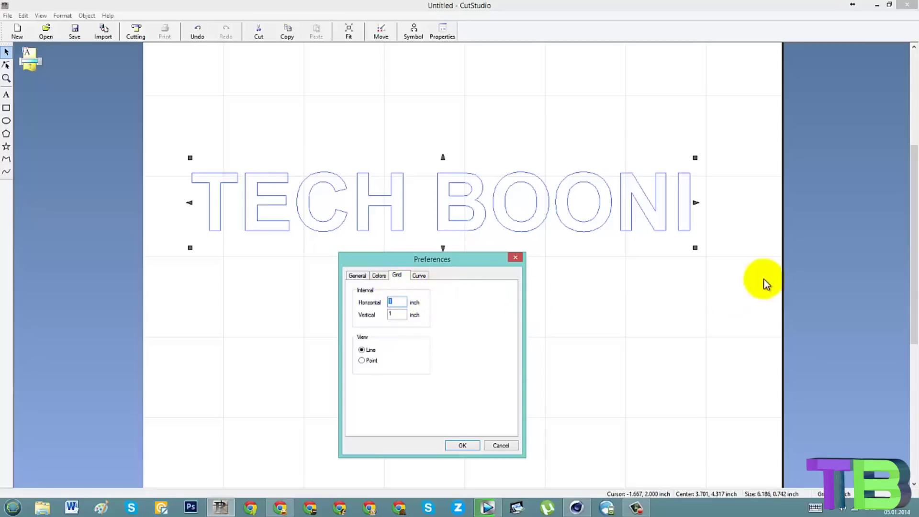
left_click(402, 302)
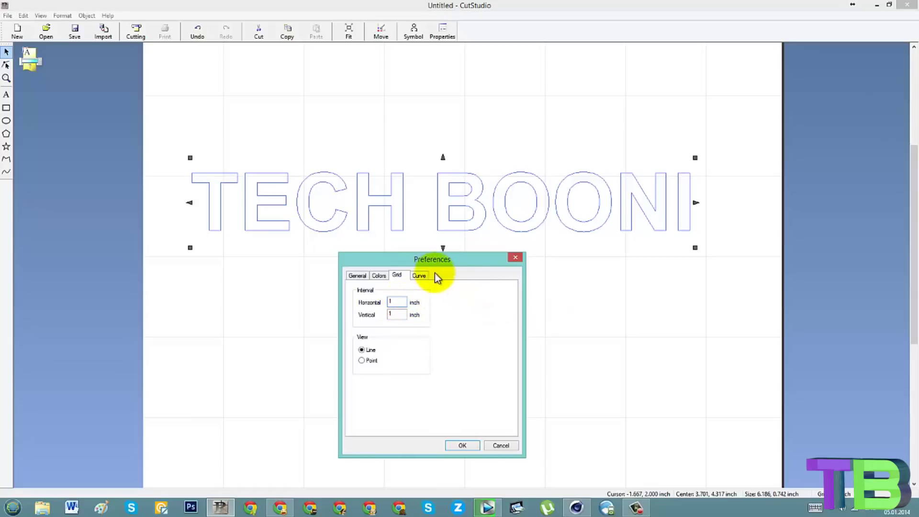
left_click(514, 259)
Step: Move the text to the page's left edge and stretch it to about 6.96 inches wide and 1.01 inches high
left_click_drag(506, 201, 457, 225)
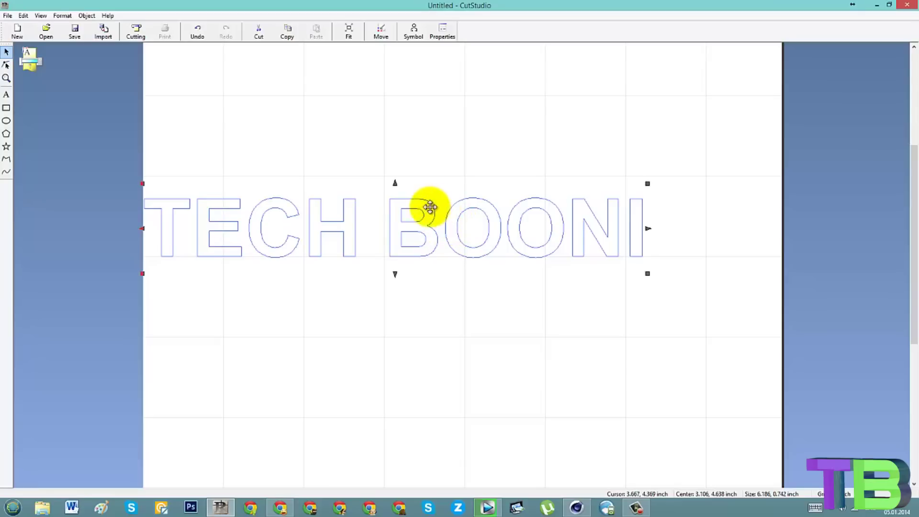
left_click_drag(396, 184, 398, 157)
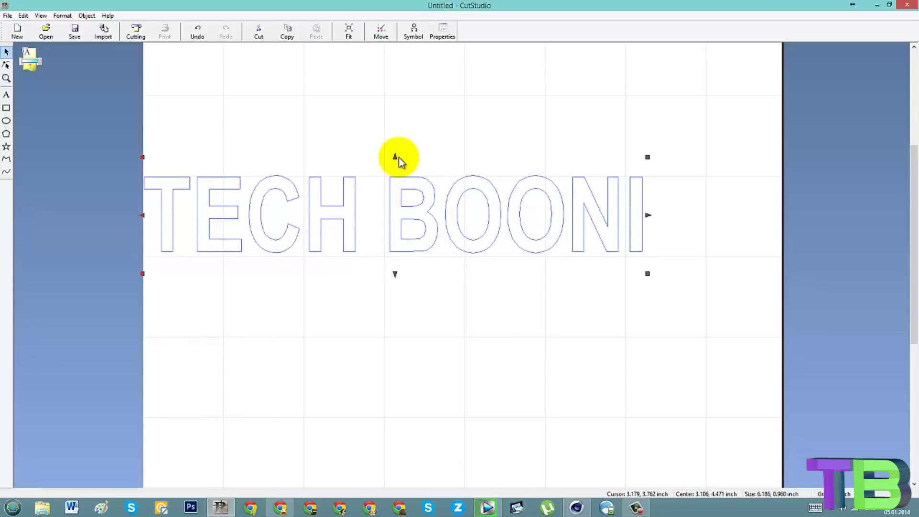
left_click_drag(395, 274, 395, 276)
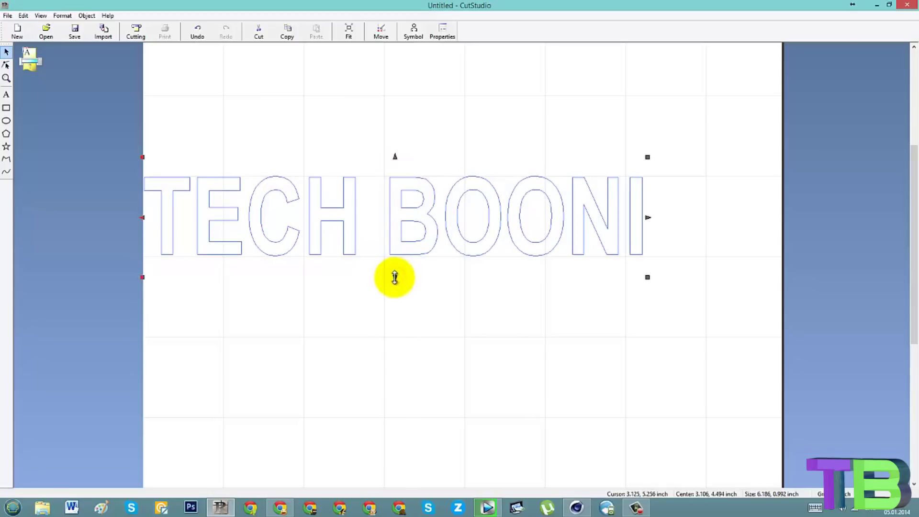
left_click_drag(648, 217, 712, 218)
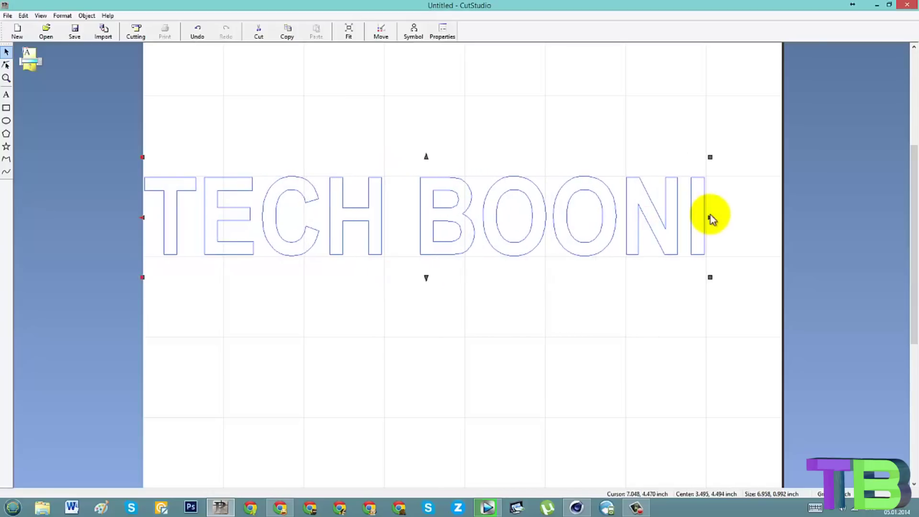
left_click_drag(426, 278, 425, 280)
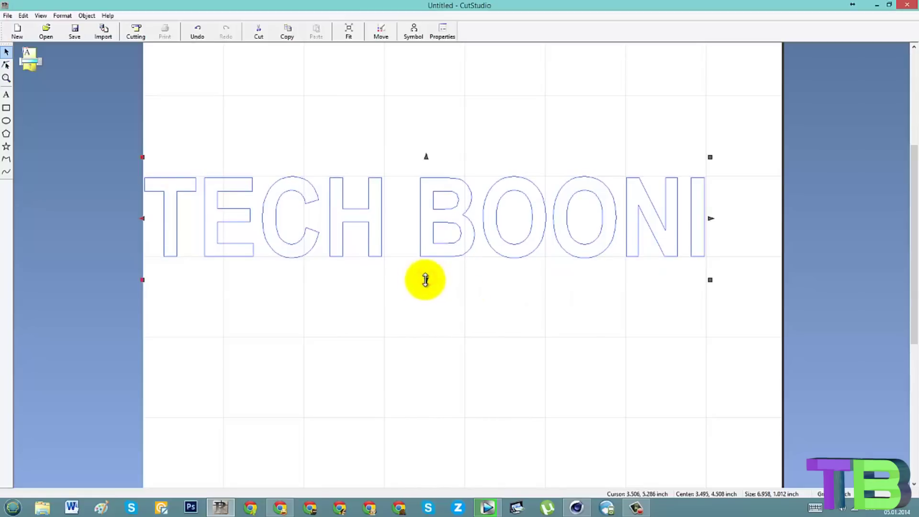
Step: Set the text's height to 1 inch and its width to 7 inches
left_click(443, 31)
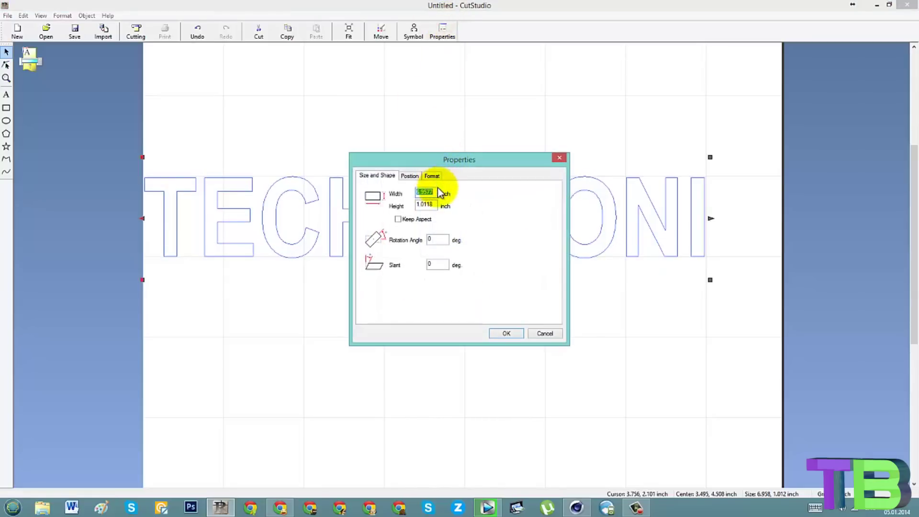
double_click(435, 205)
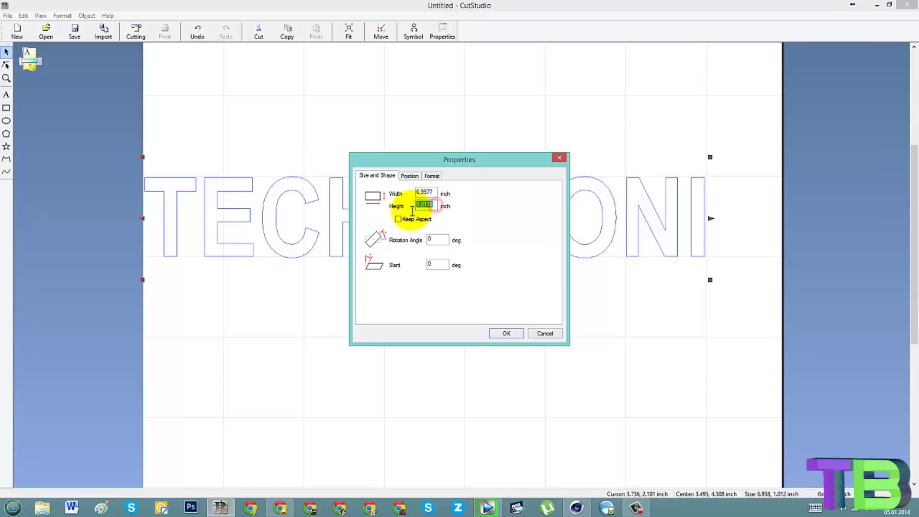
type("1")
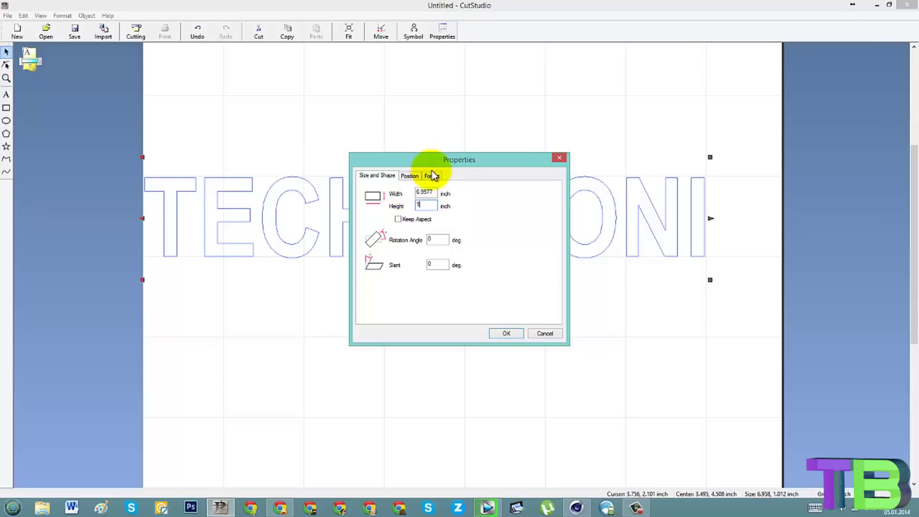
double_click(434, 192)
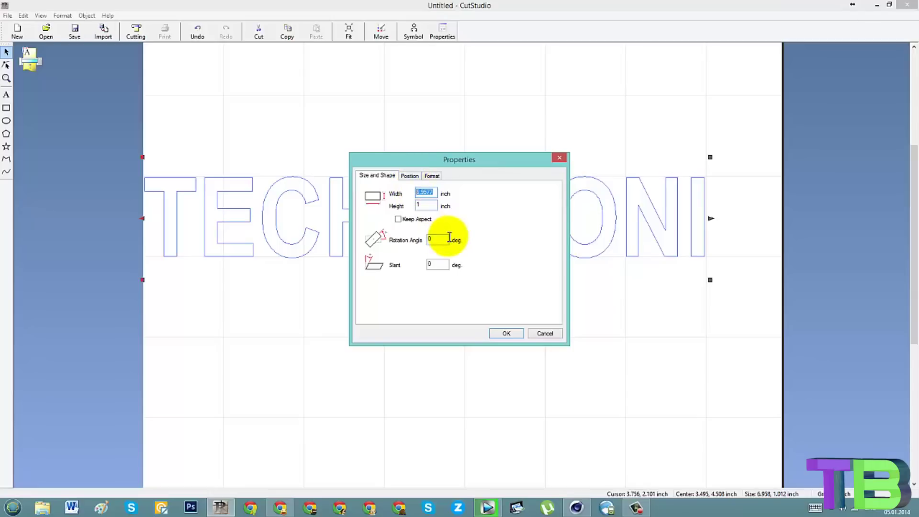
type("7")
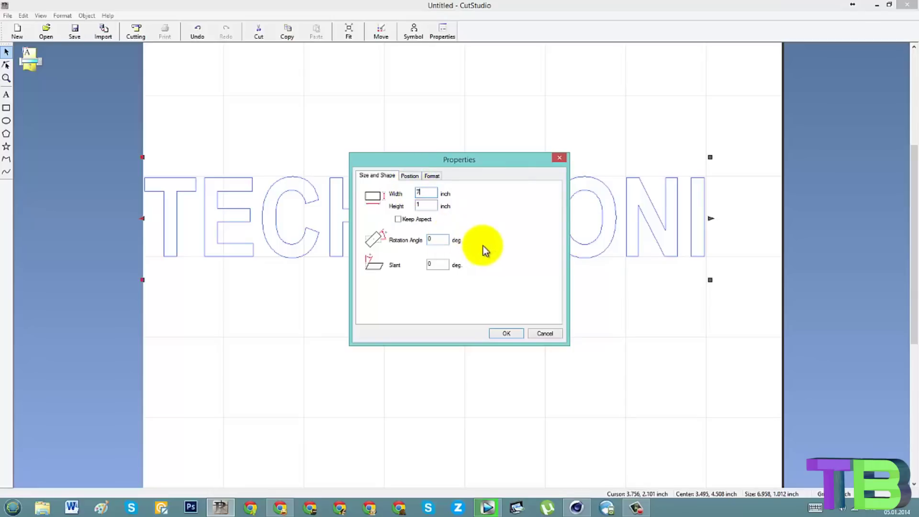
left_click(506, 334)
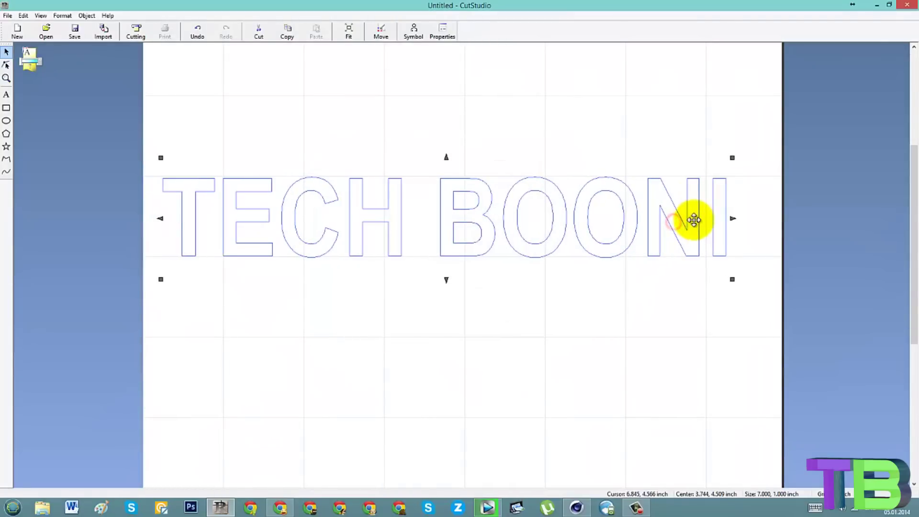
Step: Review the TECH BOONI text's position and format properties, browse the available fonts and preview several, including Alfredo and Angsana New
left_click(443, 31)
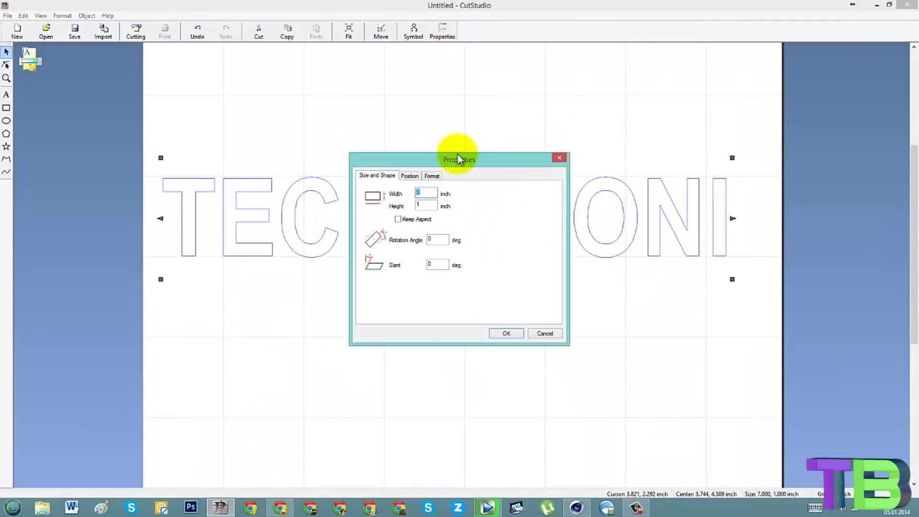
left_click(414, 176)
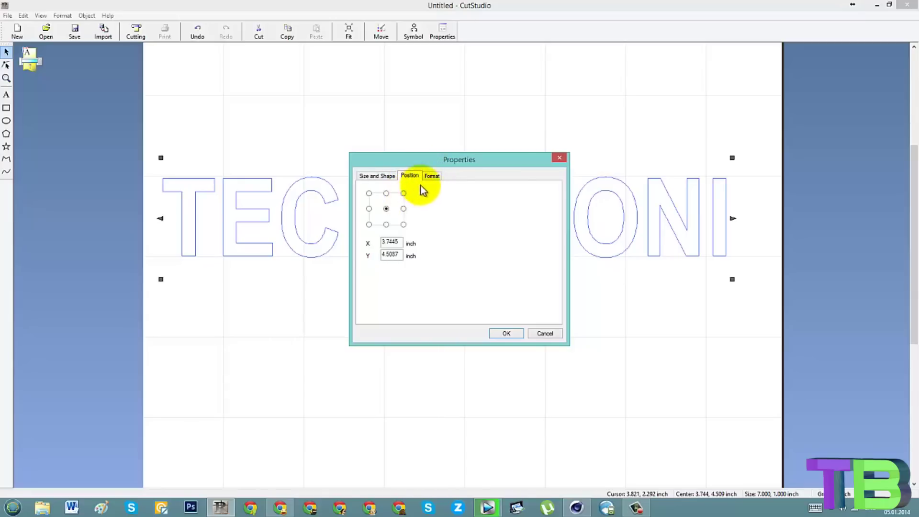
left_click(431, 176)
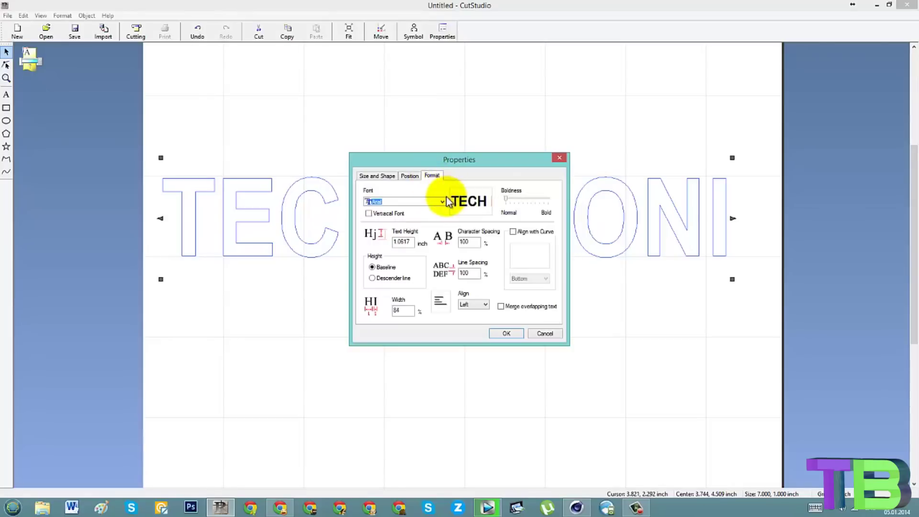
left_click(443, 202)
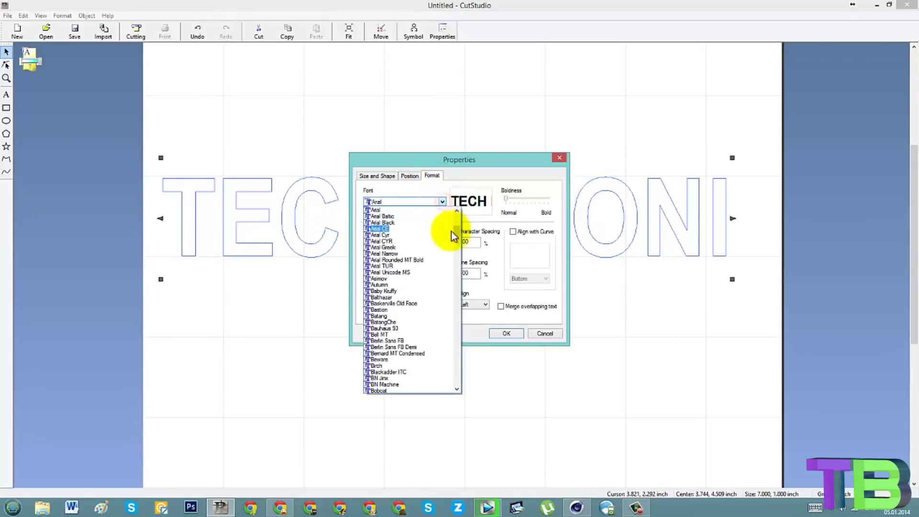
left_click_drag(458, 232, 458, 219)
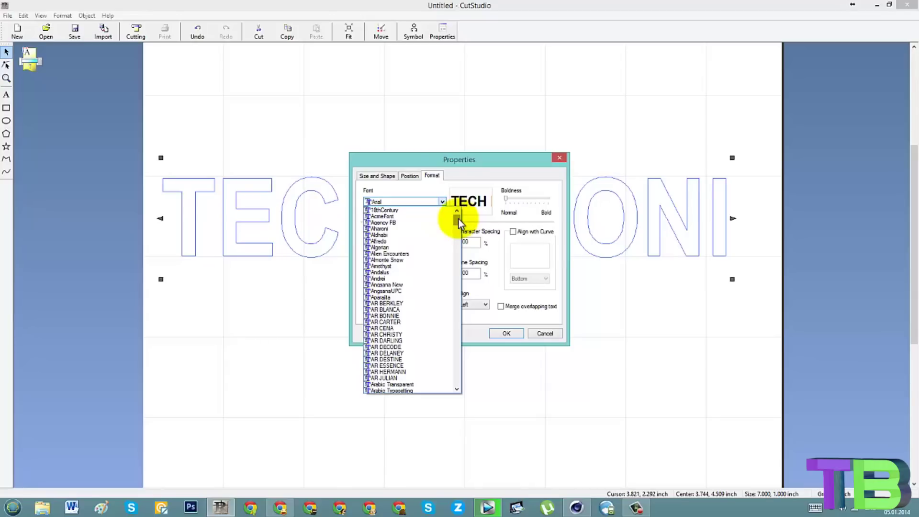
scroll(459, 220, "down", 1)
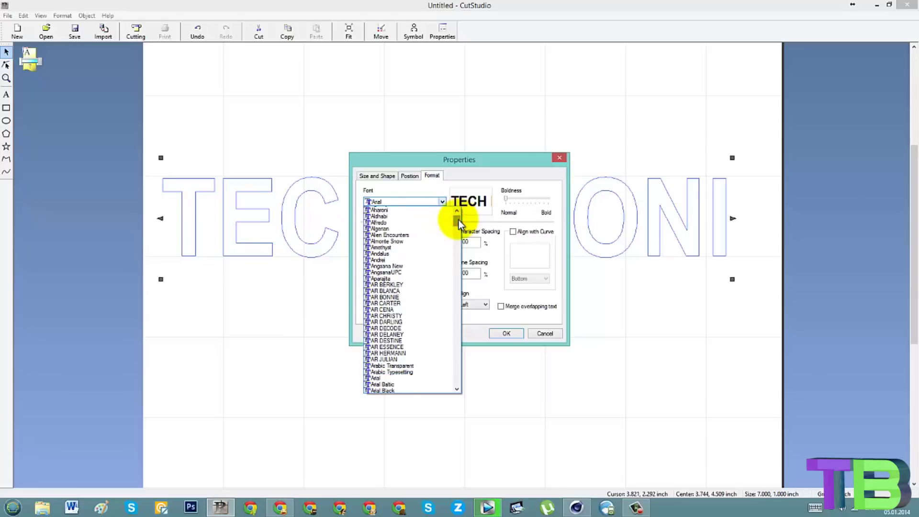
left_click(429, 205)
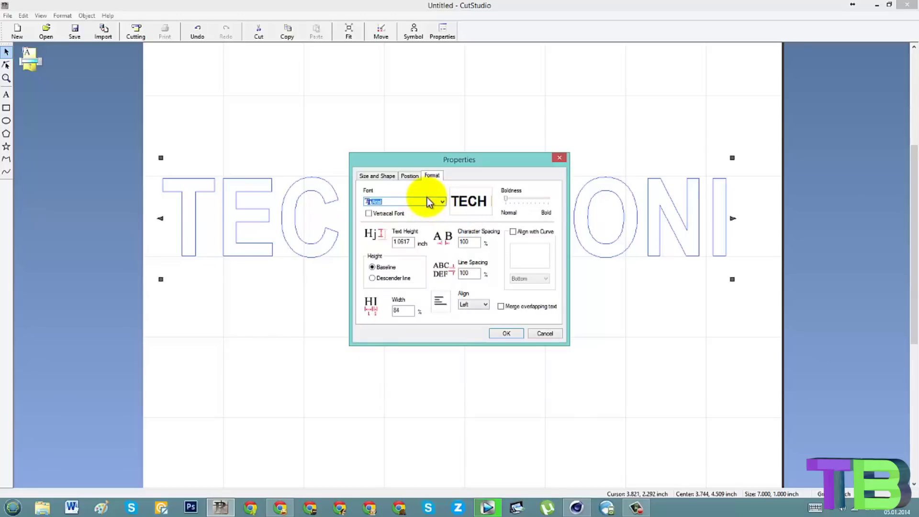
scroll(431, 203, "down", 4)
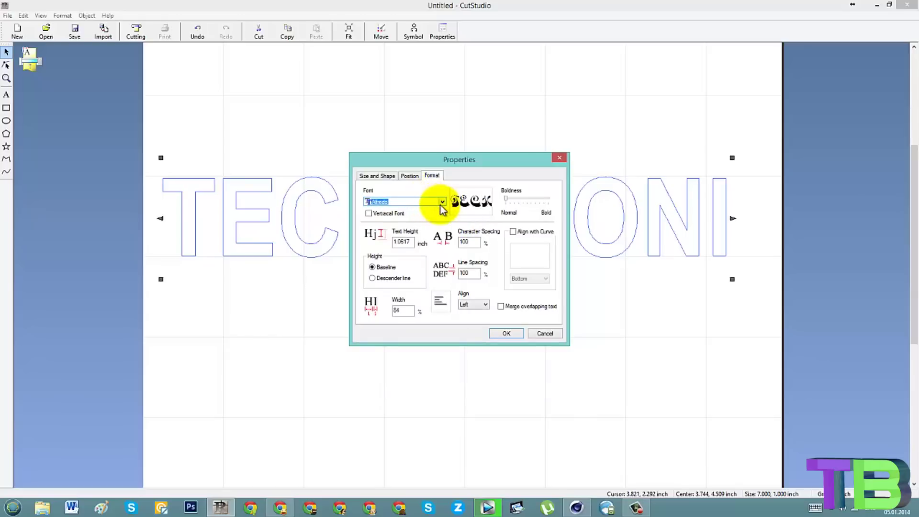
scroll(441, 208, "down", 1)
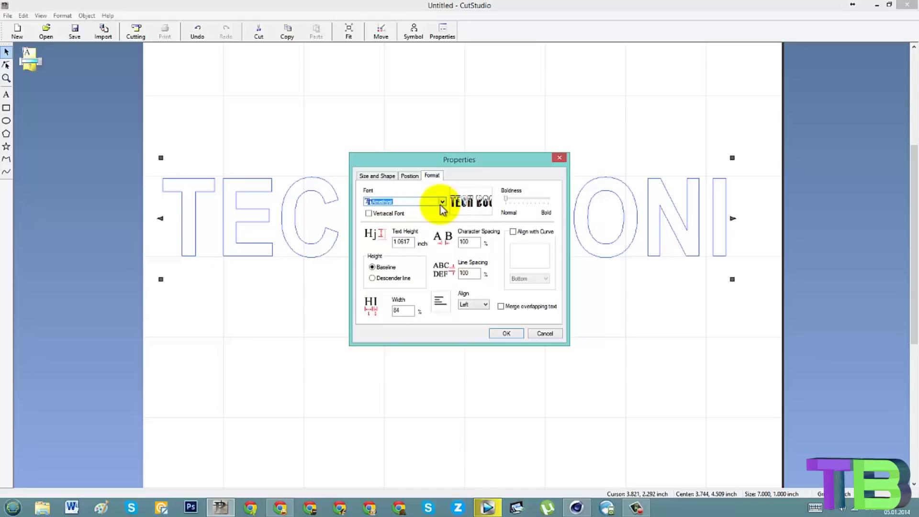
scroll(439, 205, "down", 3)
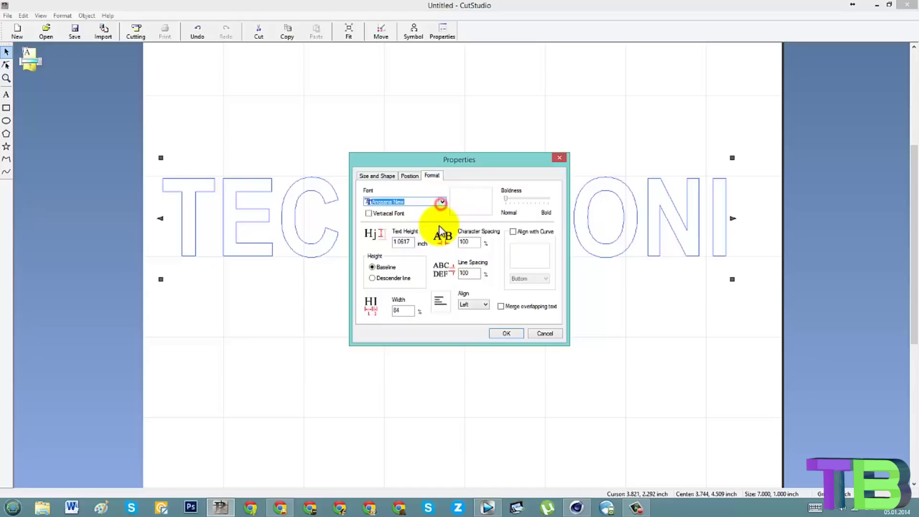
Step: Apply the Cambria font with slightly increased boldness to the text and move it a little to the right on the page
left_click(441, 203)
left_click_drag(456, 227, 458, 245)
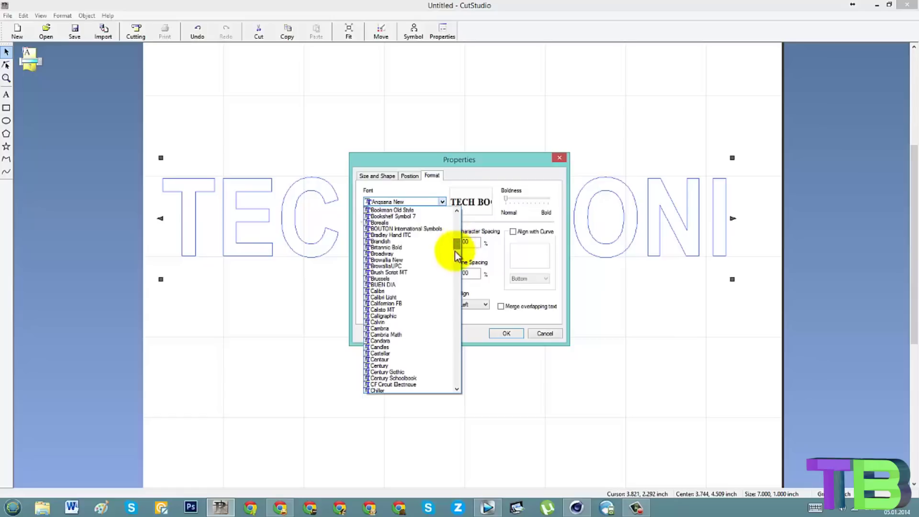
left_click(401, 327)
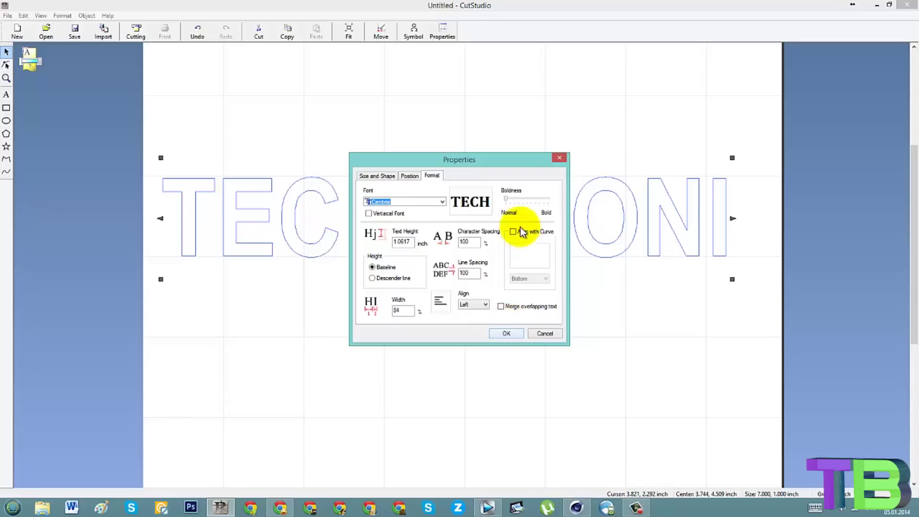
left_click_drag(506, 199, 513, 201)
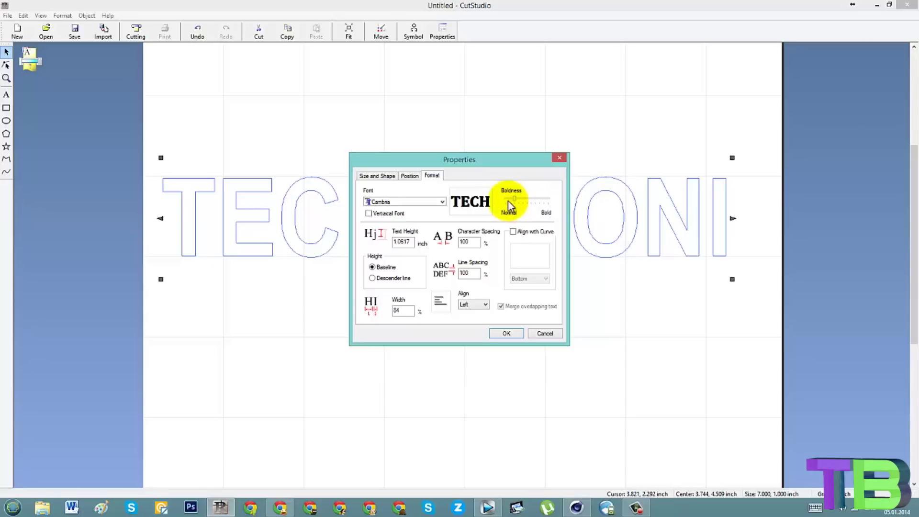
left_click(504, 335)
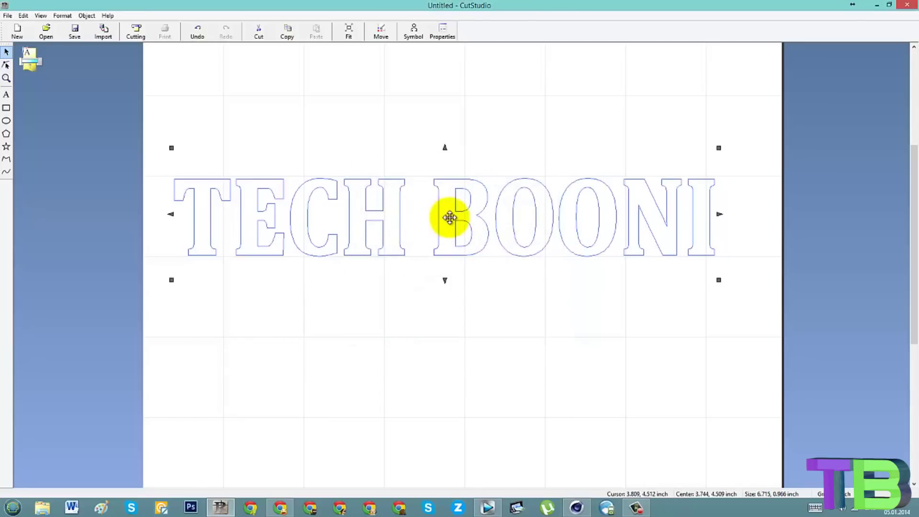
left_click_drag(451, 215, 468, 218)
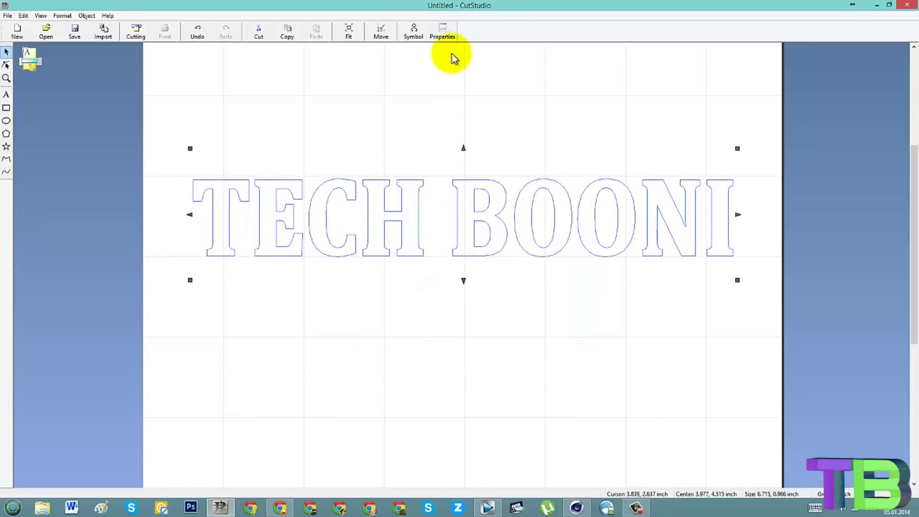
Step: Align the text with a curve, using Center for both the curve position and the text alignment, and move the arched text up slightly
left_click(447, 34)
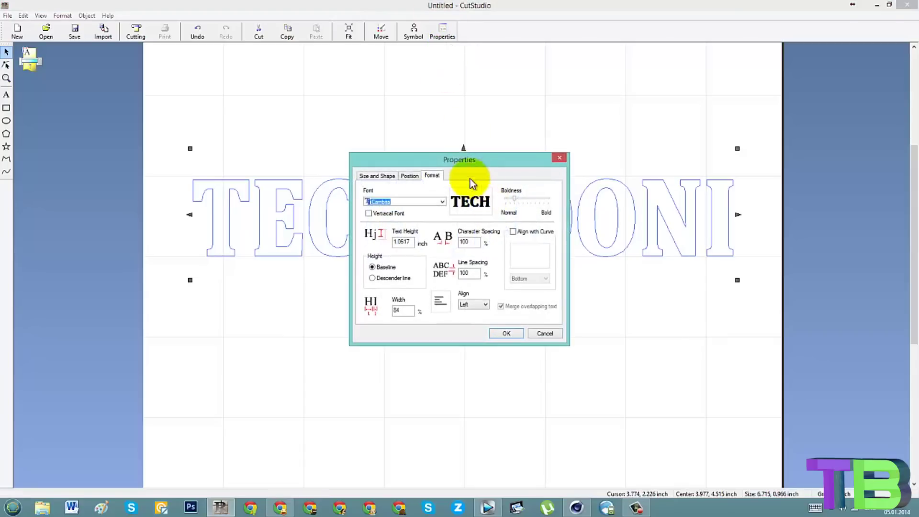
left_click(436, 176)
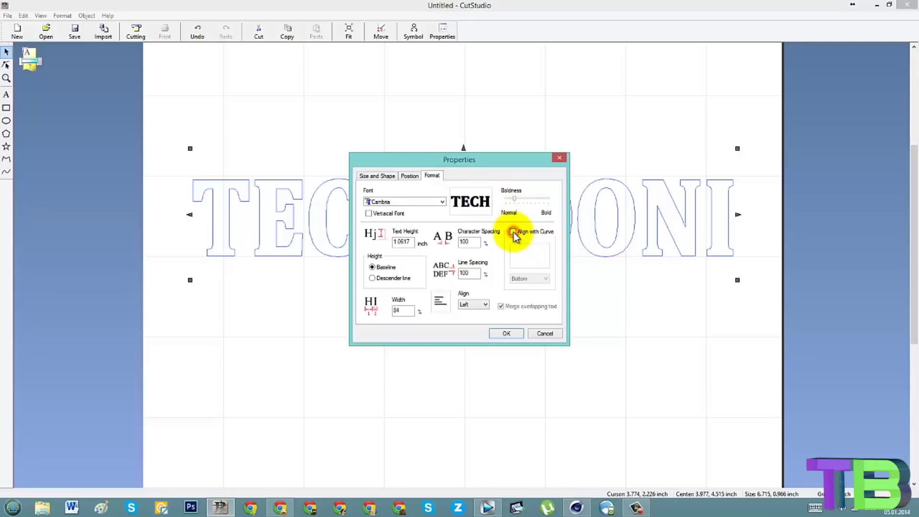
left_click(527, 279)
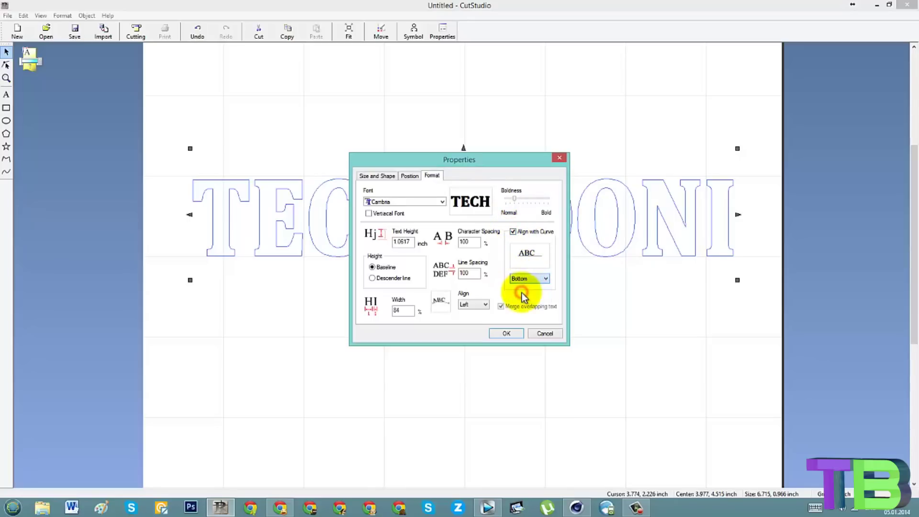
left_click(475, 304)
left_click(472, 319)
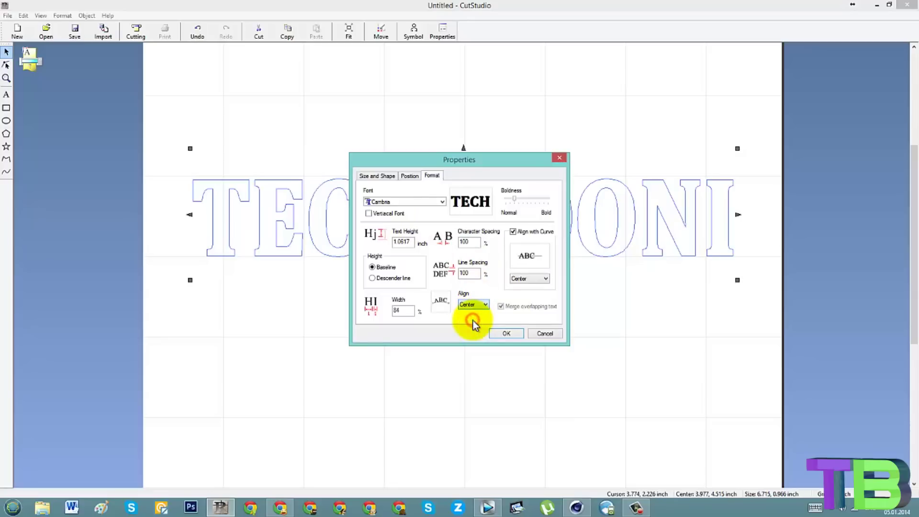
left_click(505, 334)
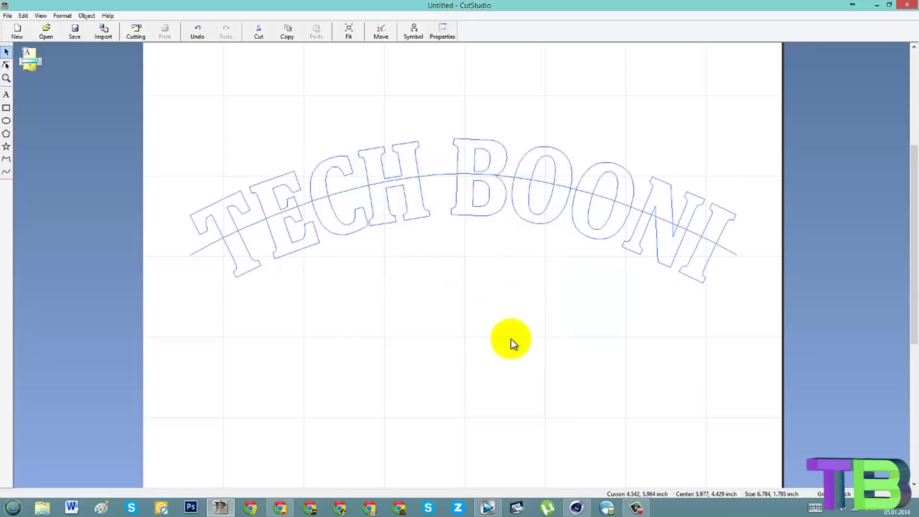
left_click_drag(527, 193, 527, 169)
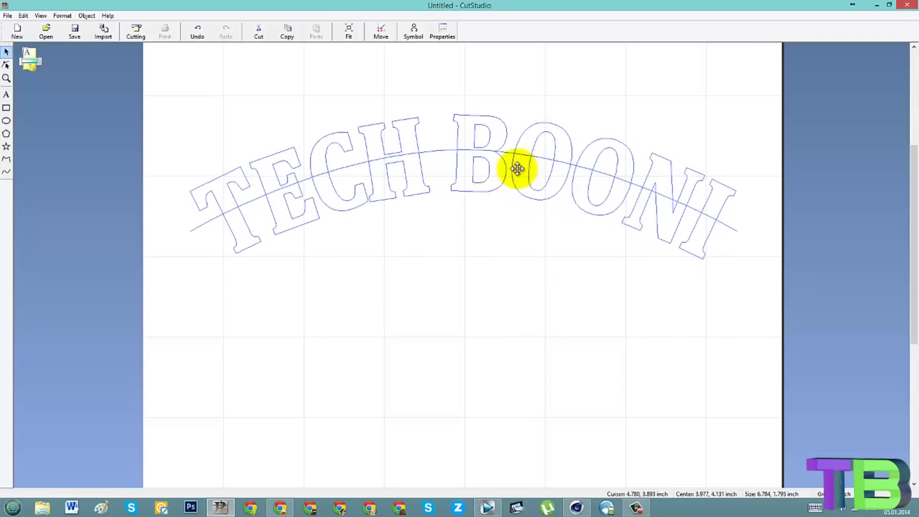
Step: Try to reshape the right half of the text's curve by pulling the midpoint's handle far outward, and undo the change
double_click(493, 159)
left_click(486, 154)
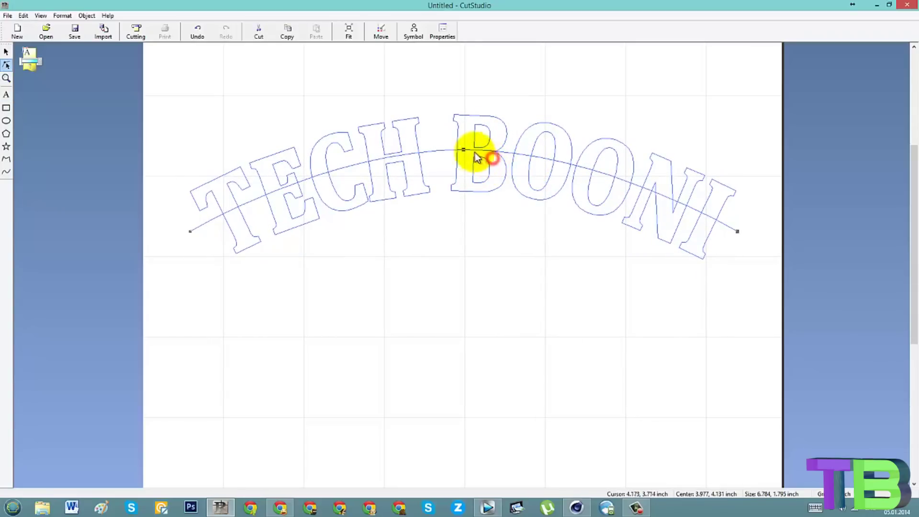
left_click_drag(601, 151, 848, 157)
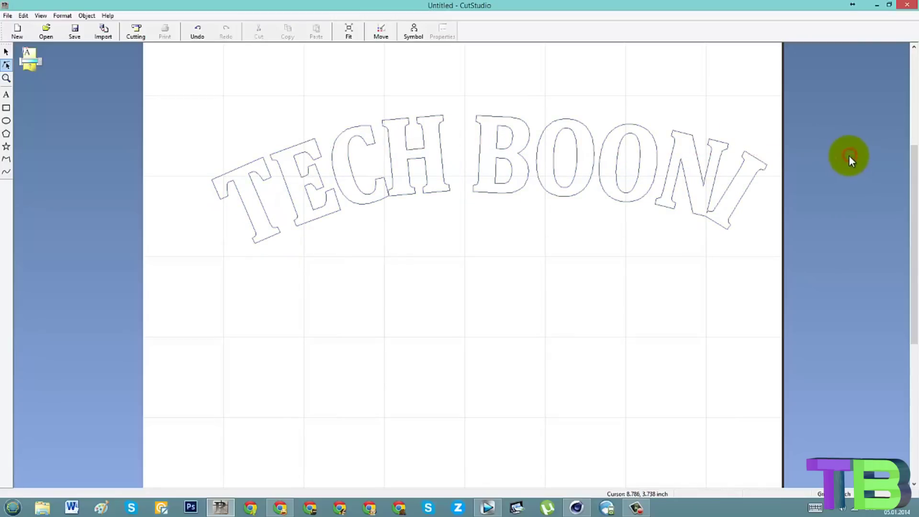
left_click(630, 171)
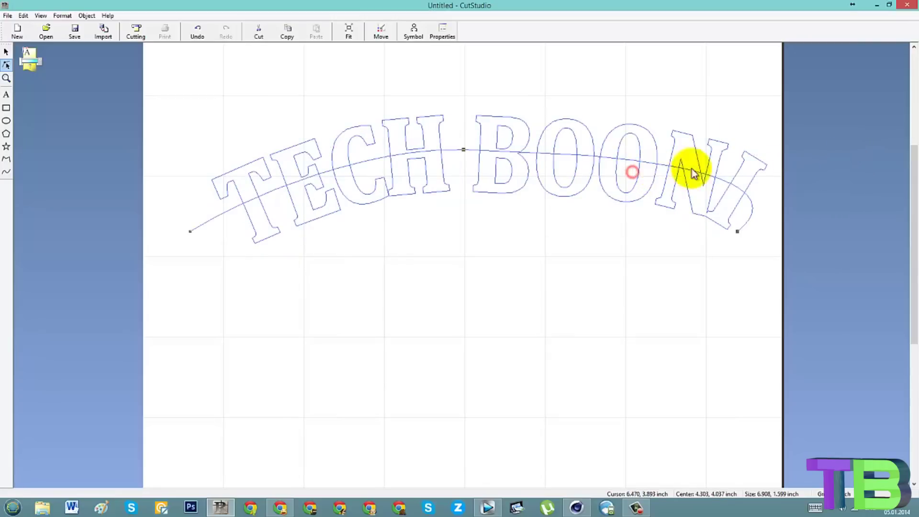
left_click(463, 150)
key("ctrl+z")
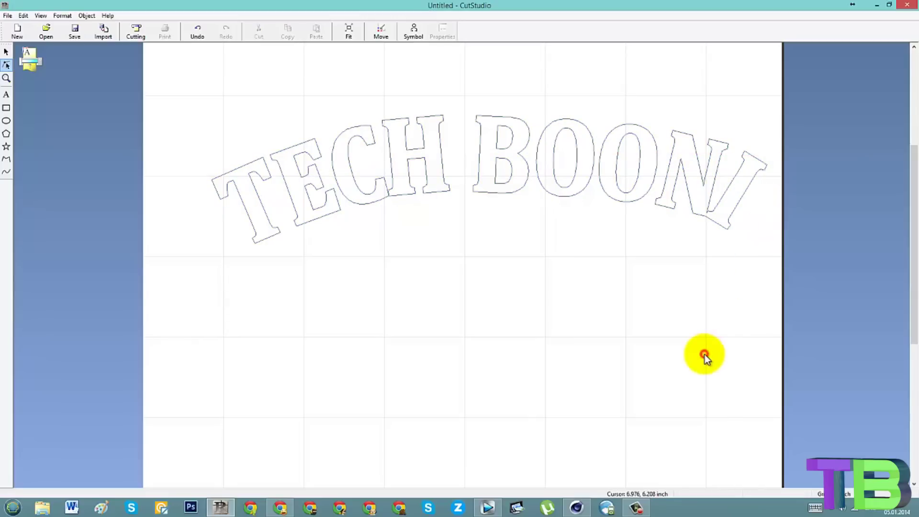
key("ctrl+z")
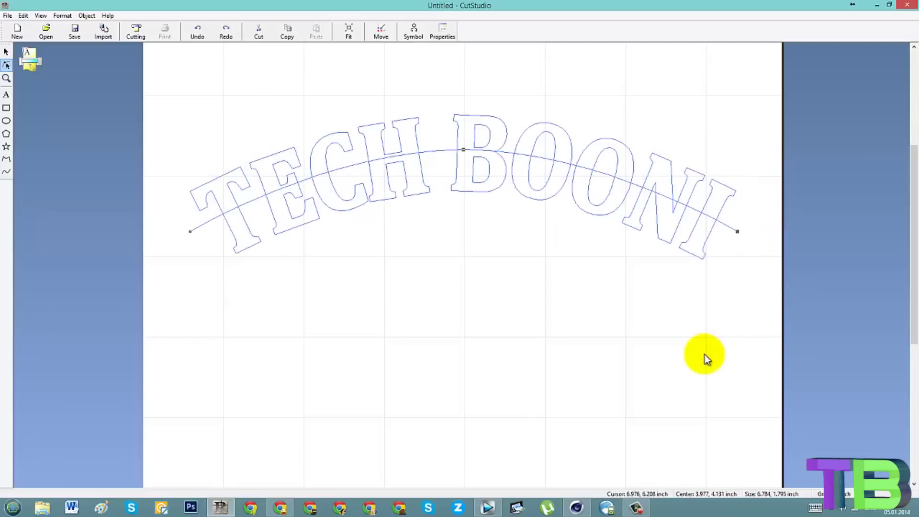
Step: Lower the midpoint of the text's curve to flatten the arch to about 1.37 inches overall height
left_click(463, 149)
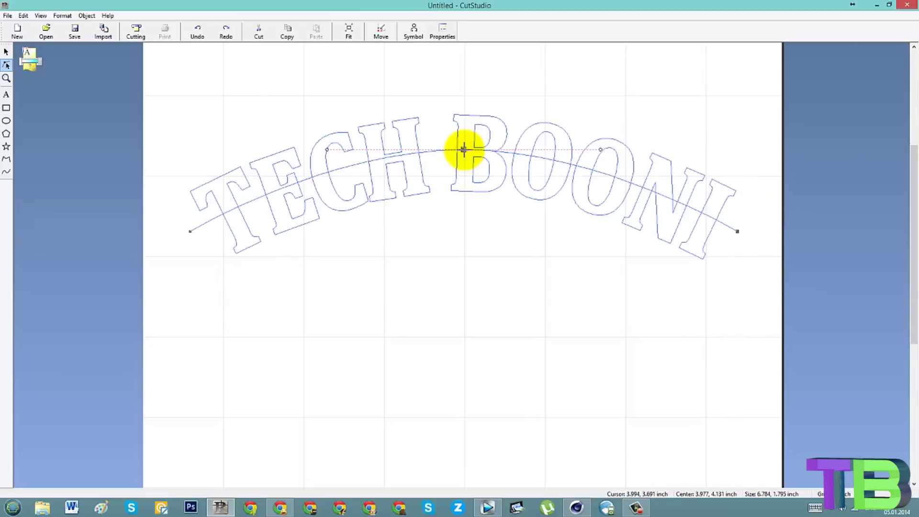
left_click_drag(464, 149, 445, 195)
left_click(444, 228)
left_click(451, 248)
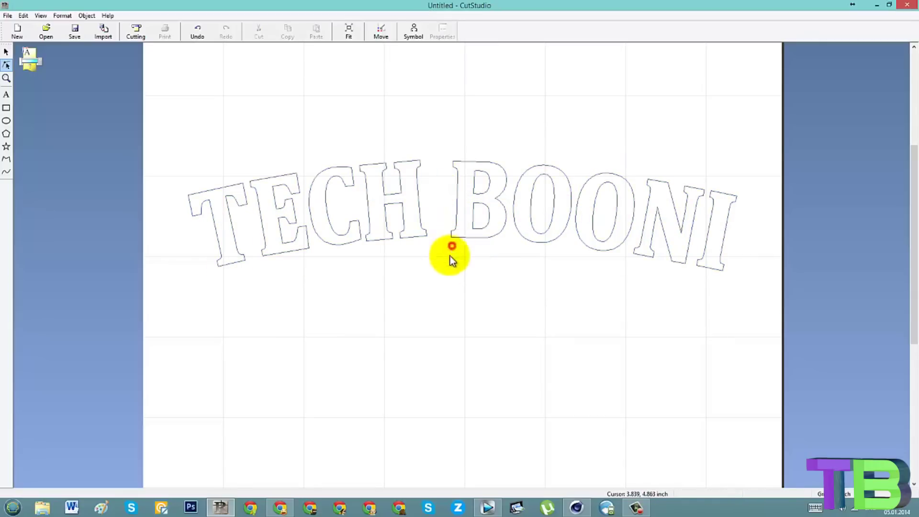
left_click(464, 181)
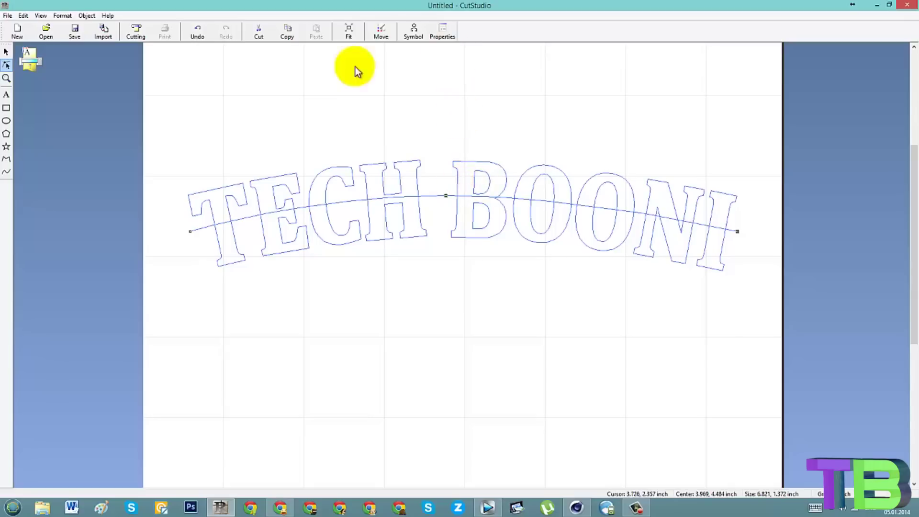
Step: Select the whole arched text, move it to the upper part of the page and deselect it
left_click(6, 52)
left_click(109, 91)
left_click(273, 196)
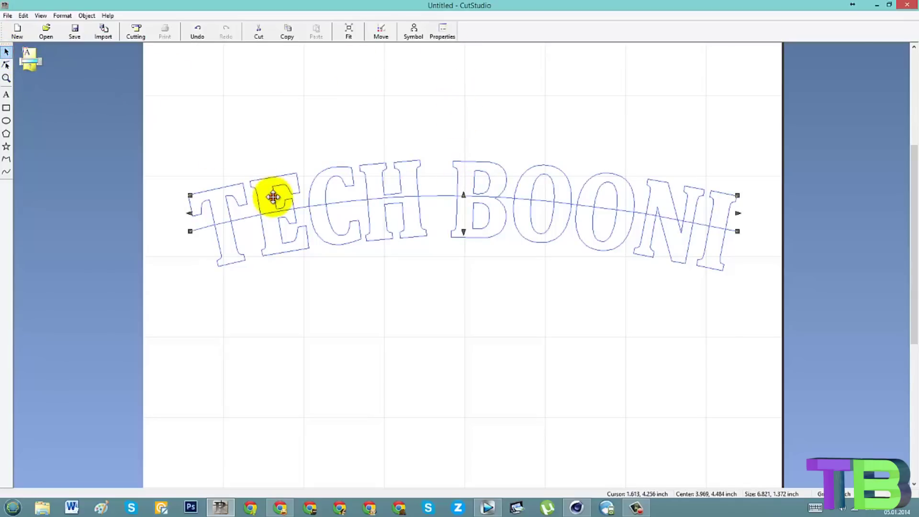
scroll(257, 246, "down", 2)
left_click_drag(378, 218, 381, 82)
left_click(394, 226)
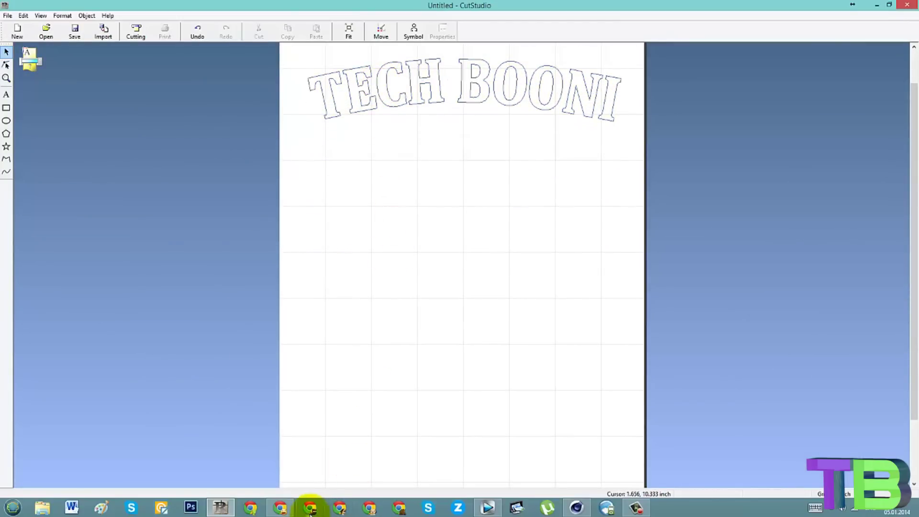
Step: Switch to Chrome and run a Google image search for "puppy outline" in a new tab
mouse_move(283, 510)
left_click(287, 469)
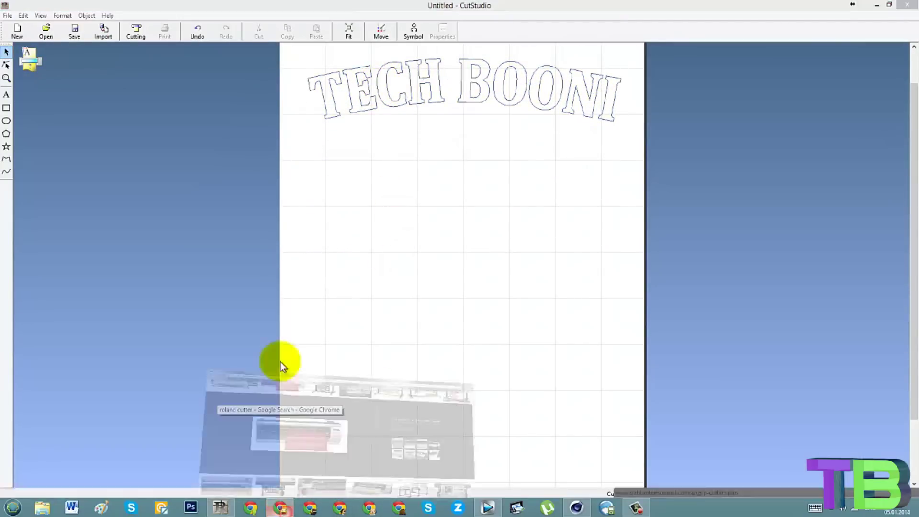
left_click(157, 6)
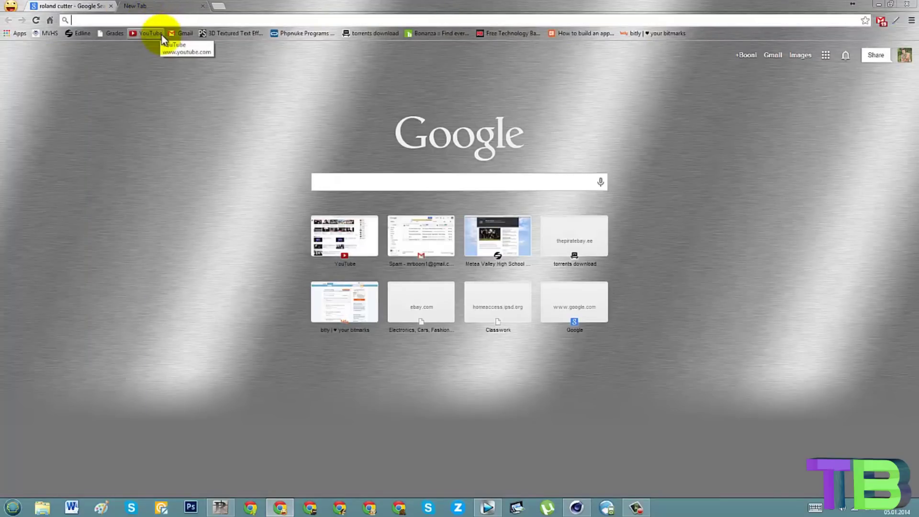
type("puppy outline")
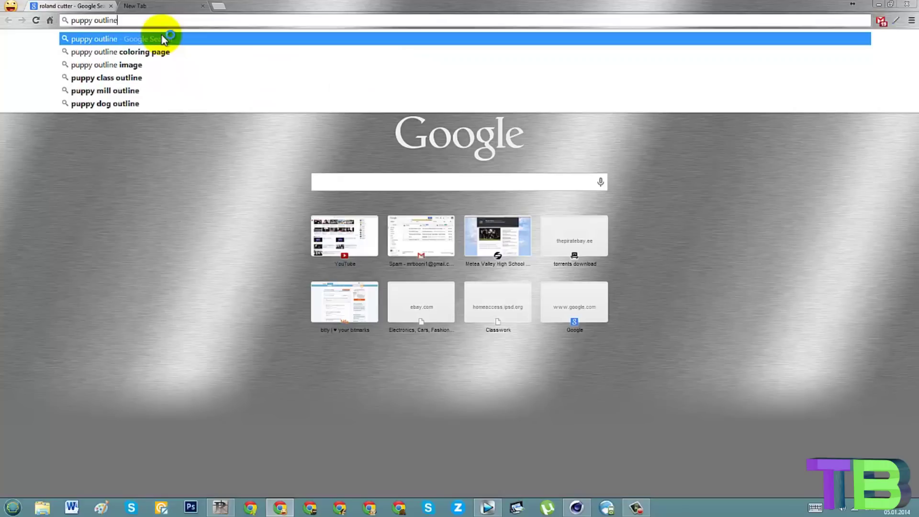
left_click(163, 38)
left_click(110, 84)
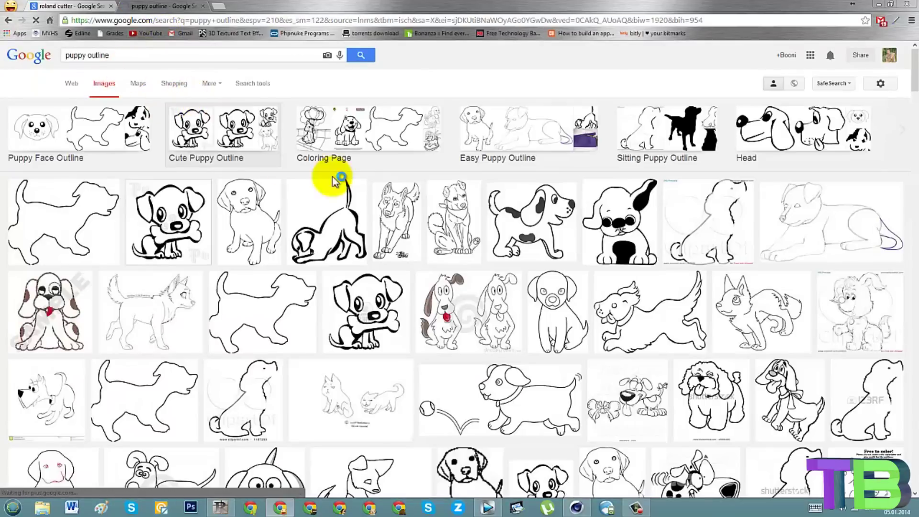
Step: Preview the outline of the crouching dog with a raised tail and browse further down the puppy outline results
left_click(352, 230)
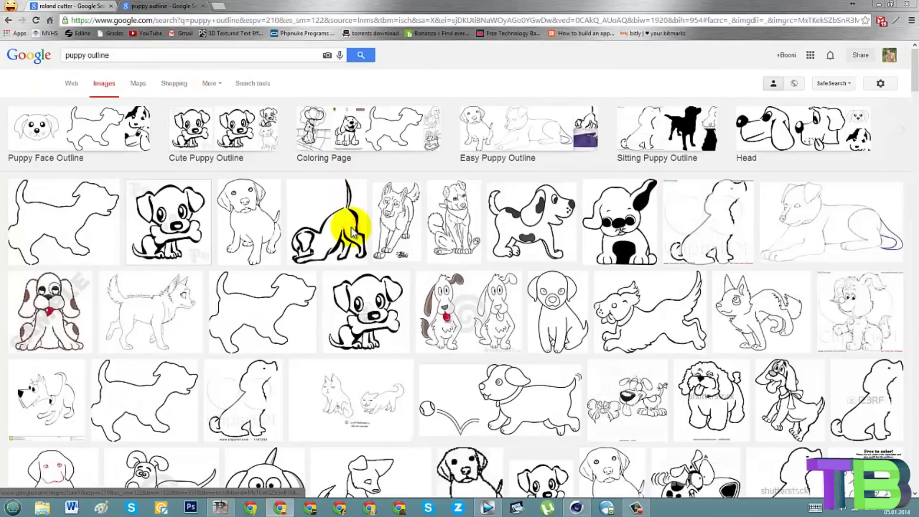
scroll(362, 236, "down", 4)
scroll(382, 237, "up", 4)
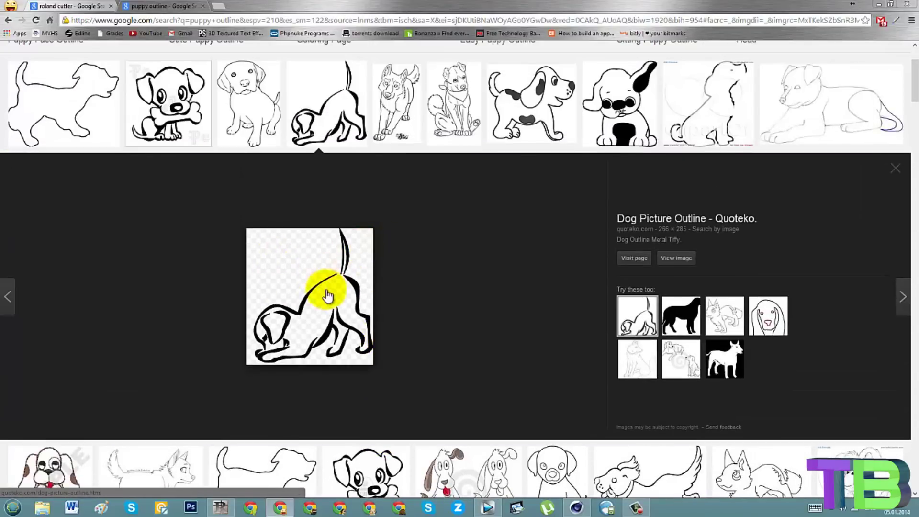
scroll(338, 320, "down", 1)
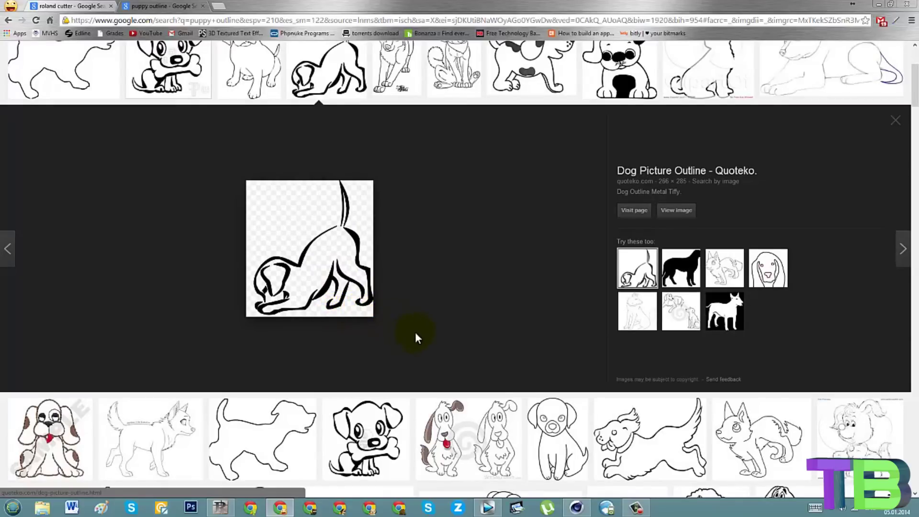
scroll(415, 334, "down", 2)
scroll(425, 334, "down", 4)
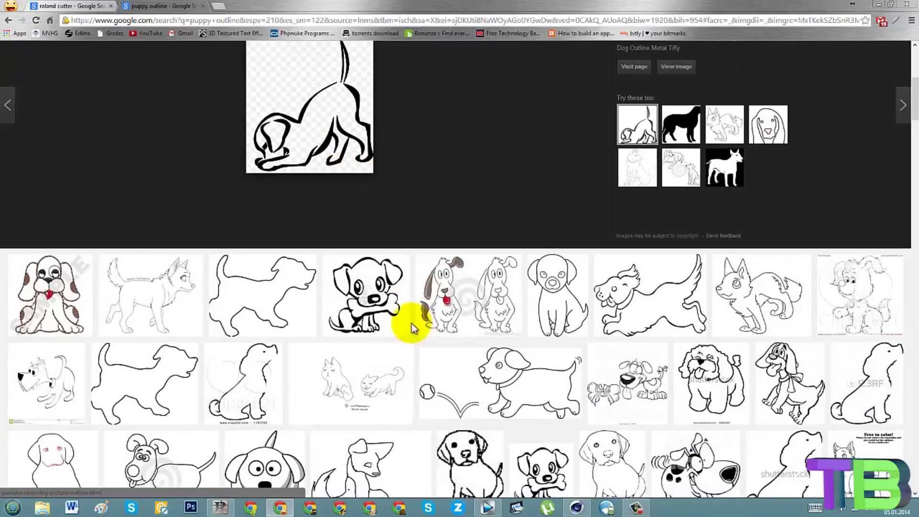
scroll(444, 331, "down", 1)
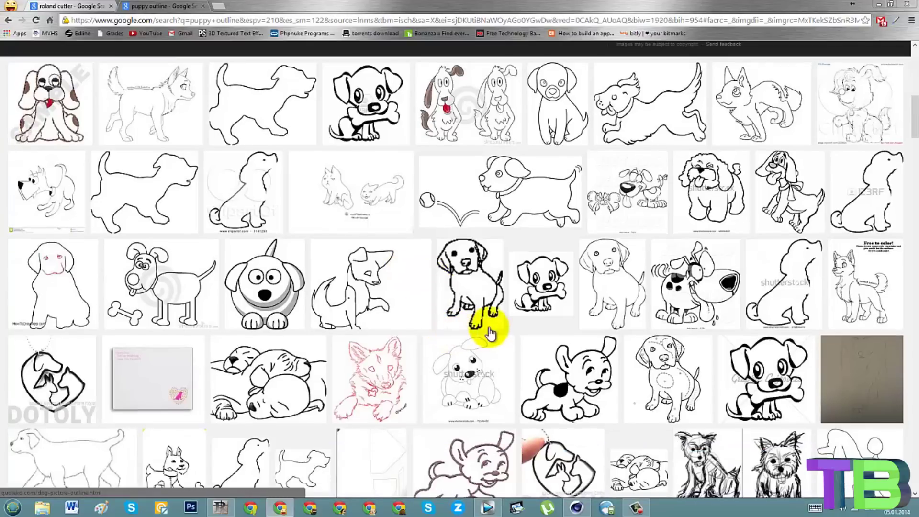
Step: Preview the walking puppy with a black spot, the dog head clip art and the sitting dog silhouette as candidates
left_click(605, 382)
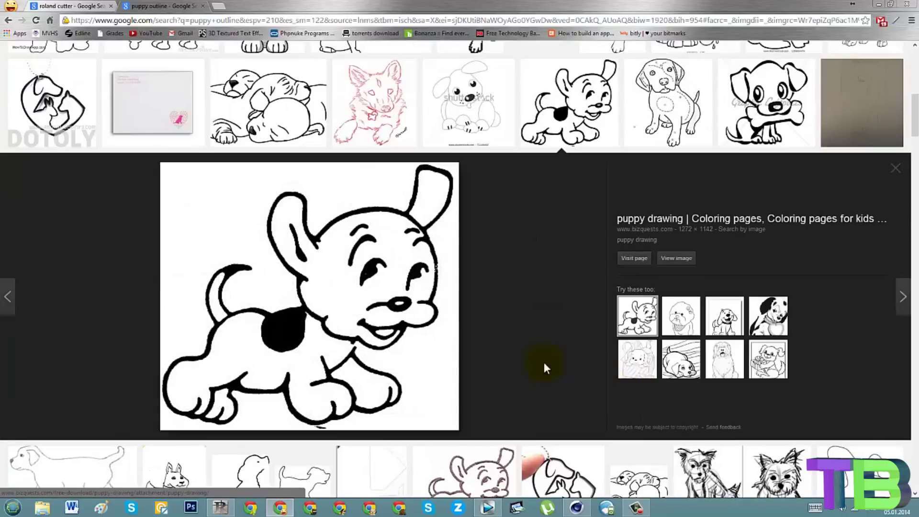
scroll(519, 336, "down", 5)
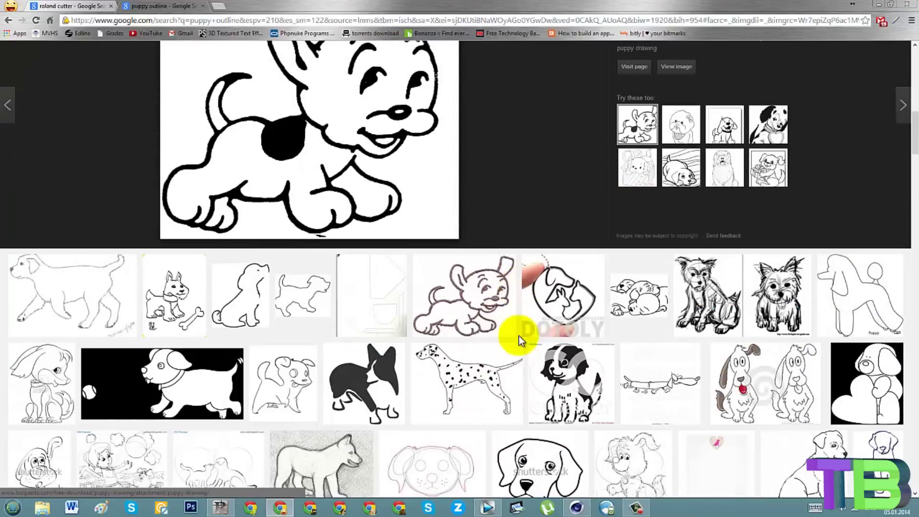
scroll(519, 335, "down", 4)
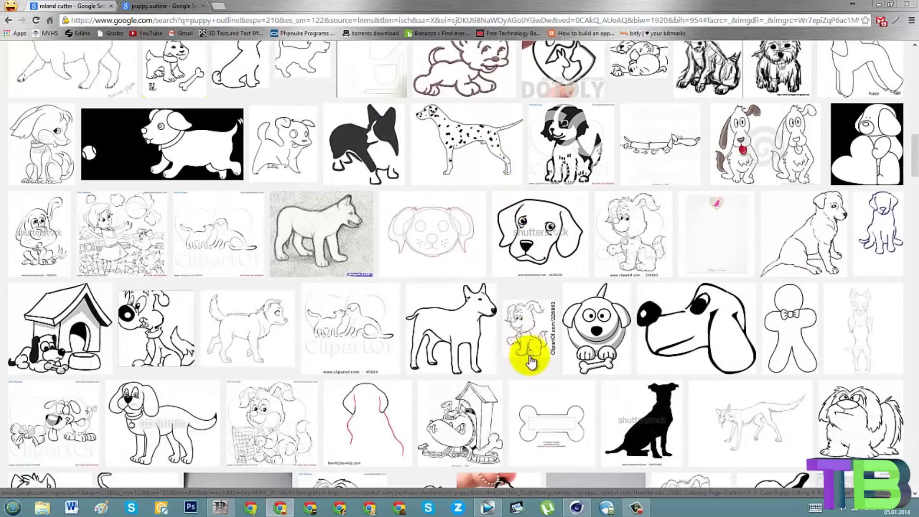
left_click(681, 316)
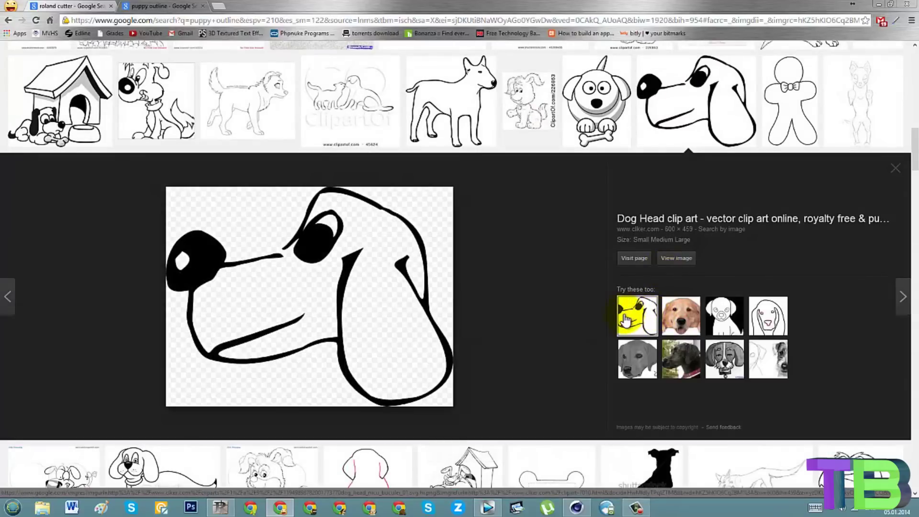
scroll(596, 342, "down", 5)
left_click(674, 271)
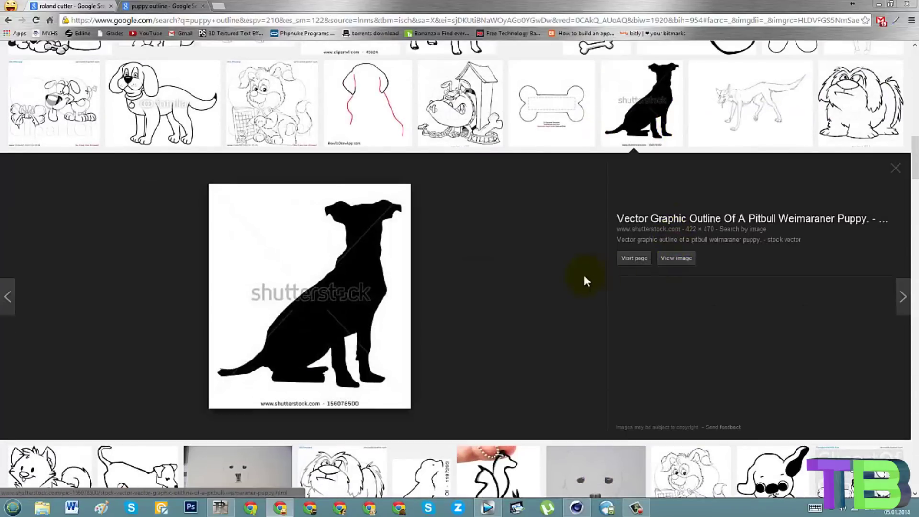
Step: Find the outline of the puppy holding a bone in the image results and copy the image
scroll(584, 275, "down", 6)
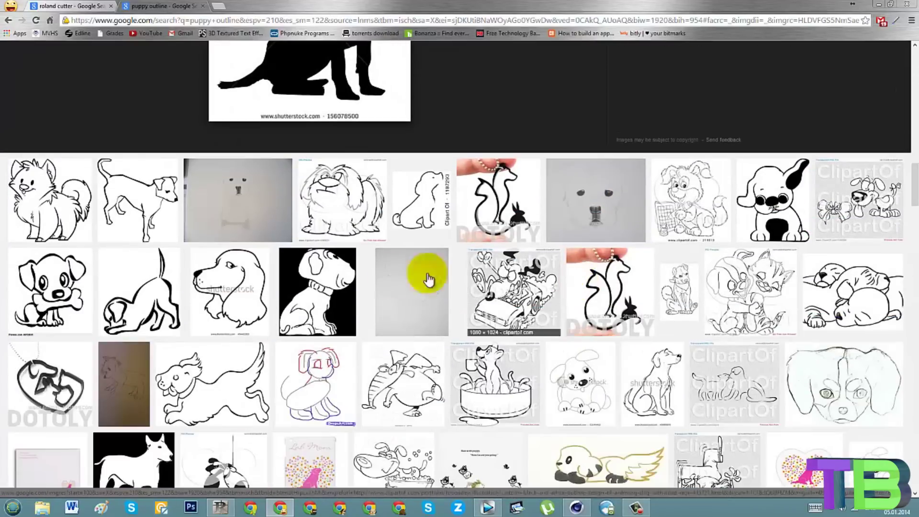
left_click(173, 294)
left_click(28, 124)
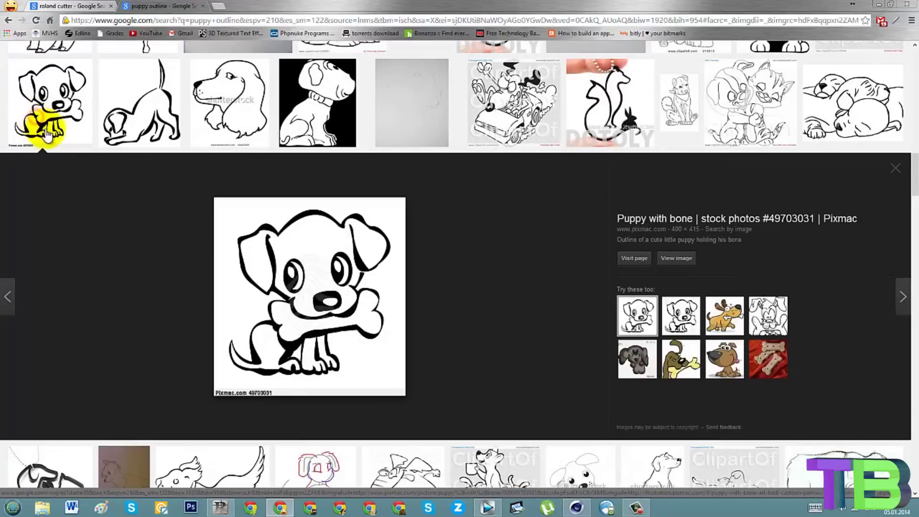
right_click(326, 287)
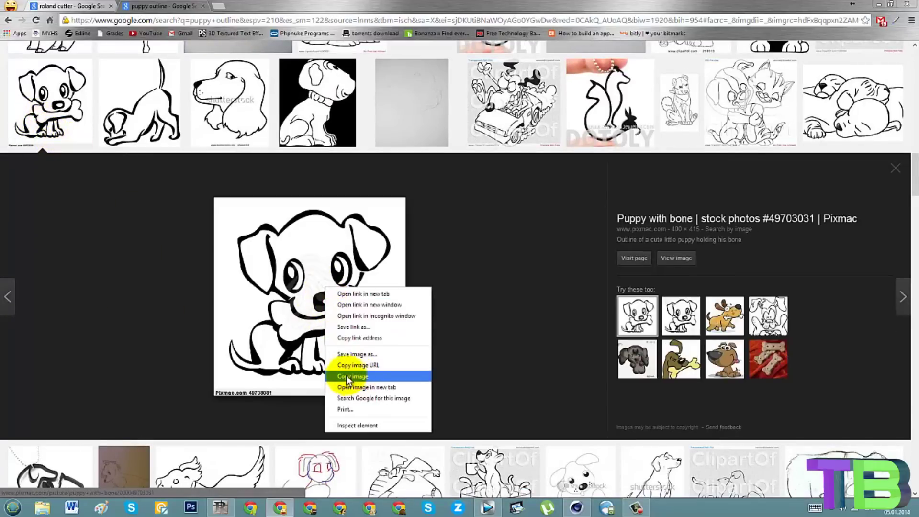
left_click(351, 377)
right_click(302, 263)
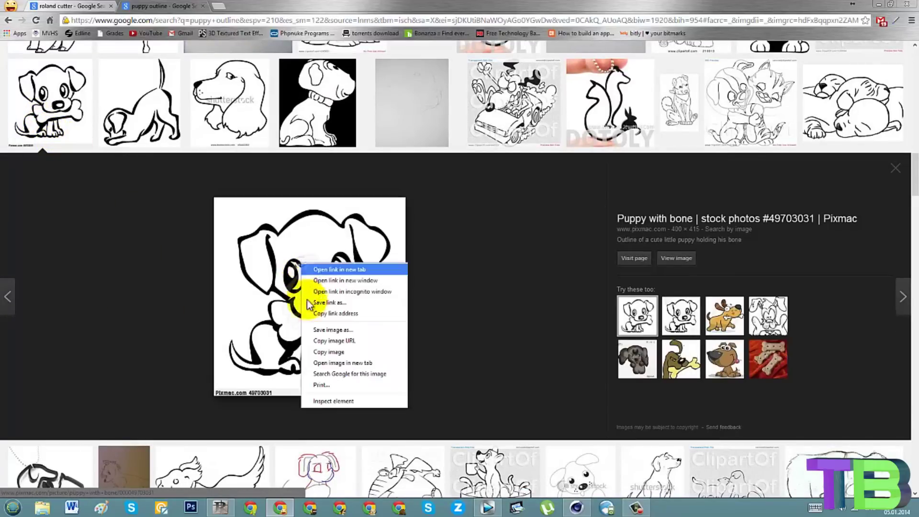
left_click(341, 353)
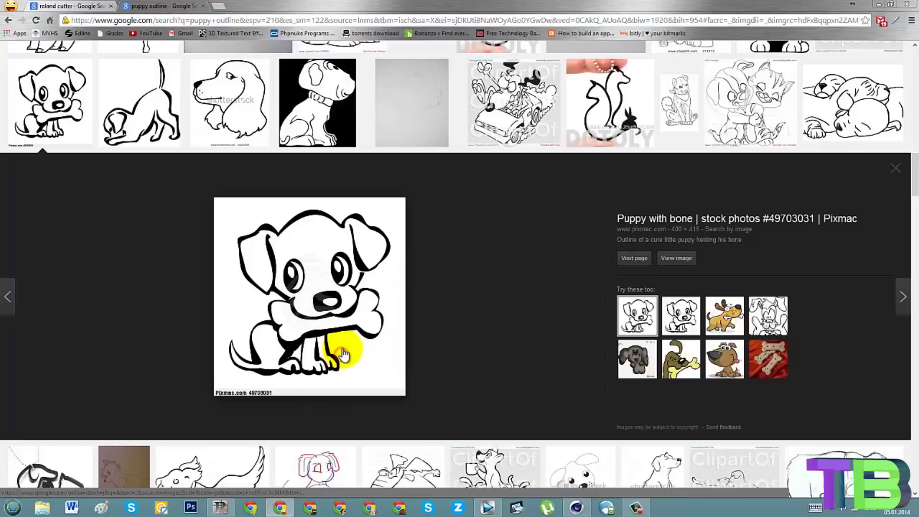
Step: Switch to CutStudio, move the arched TECH BOONI text slightly higher on the page and deselect it
left_click(231, 506)
left_click(382, 246)
scroll(359, 312, "down", 3)
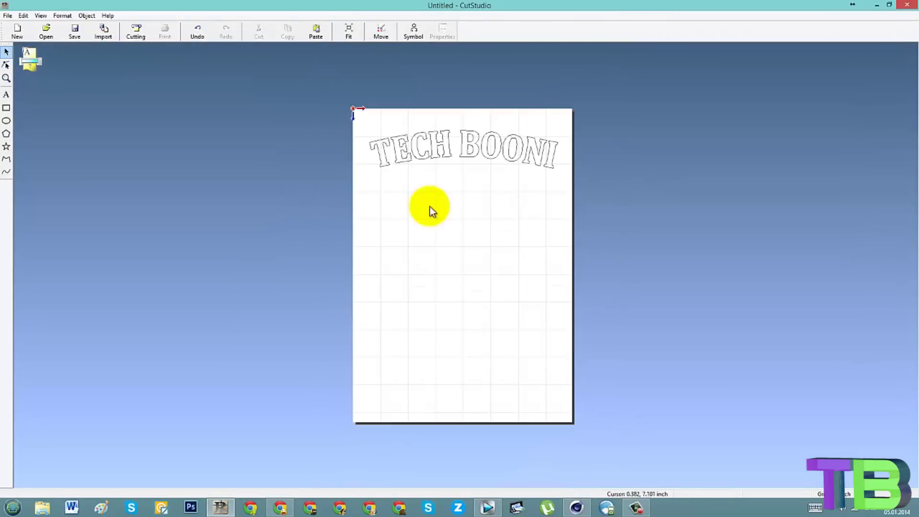
left_click_drag(440, 140, 454, 126)
left_click(460, 165)
scroll(415, 374, "up", 2)
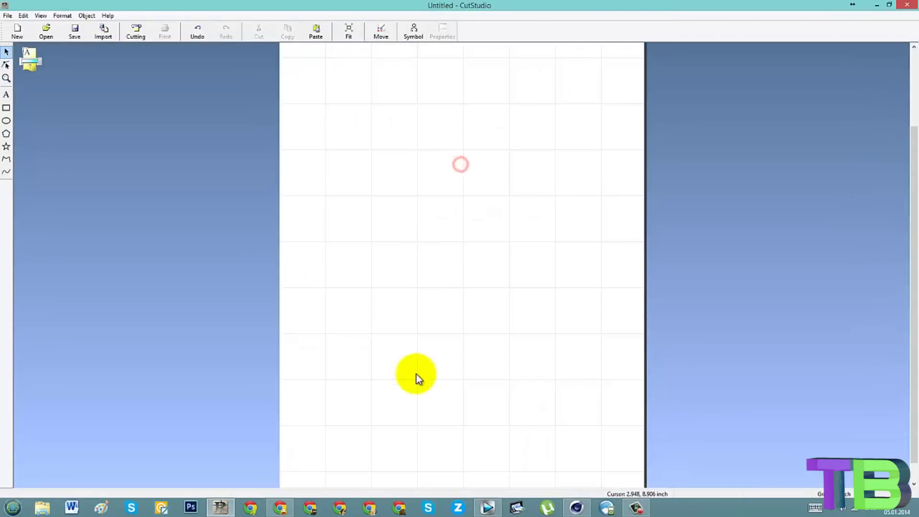
Step: Paste the copied puppy image onto the page and confirm how the image is handled in the file
left_click(392, 289)
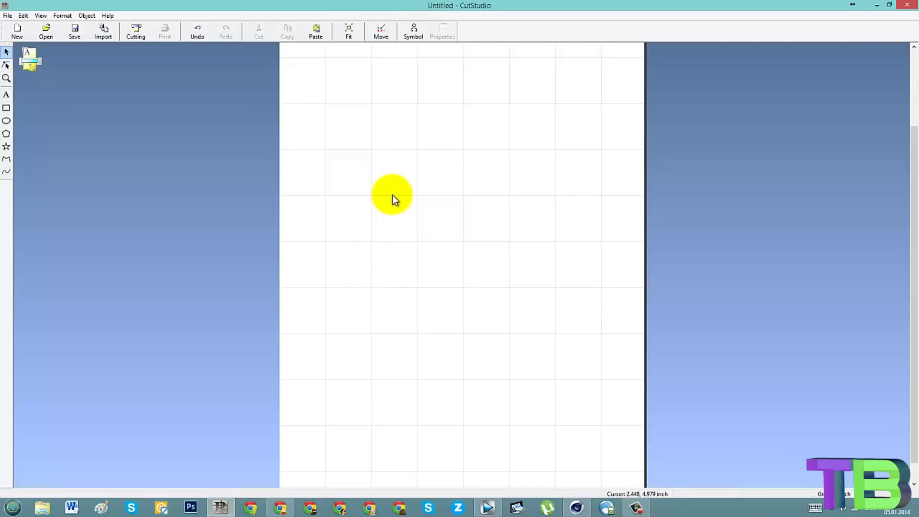
key("ctrl+v")
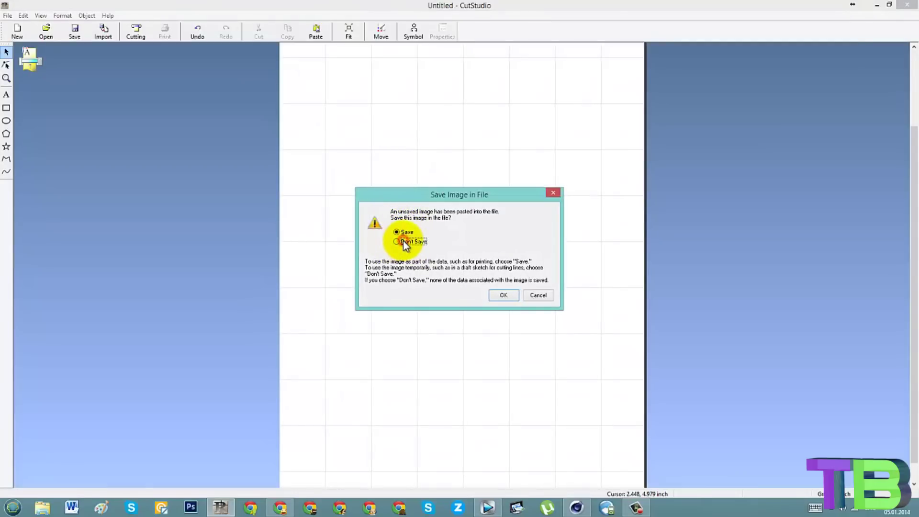
left_click(498, 296)
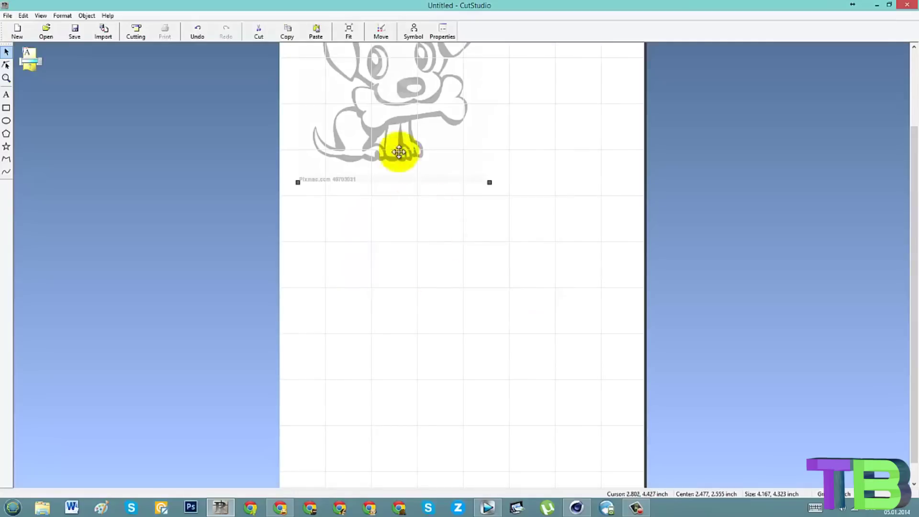
Step: Move the puppy image down the page and enlarge it to about 6.8 by 7.06 inches
left_click_drag(386, 155, 380, 370)
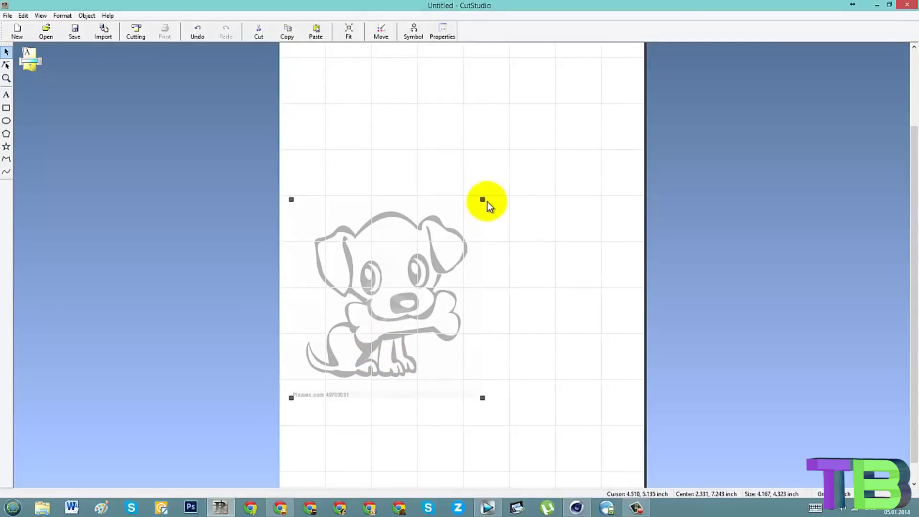
left_click_drag(483, 198, 544, 73)
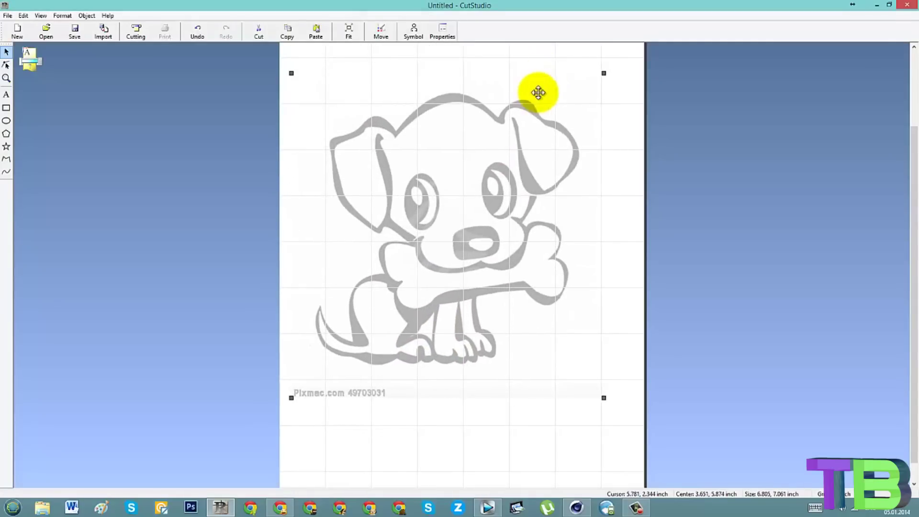
Step: Extract the puppy's contour lines with Image Outline, try the darkest alignment image density and set it near the middle
right_click(471, 233)
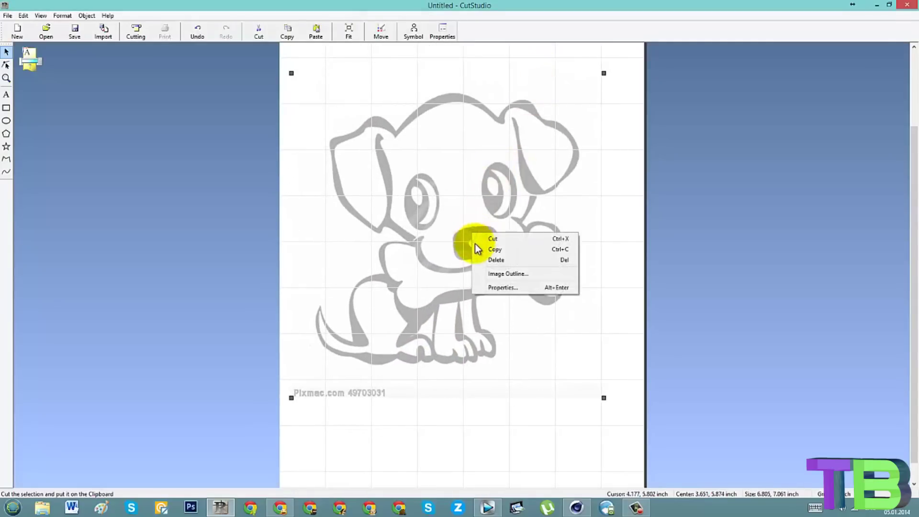
right_click(453, 189)
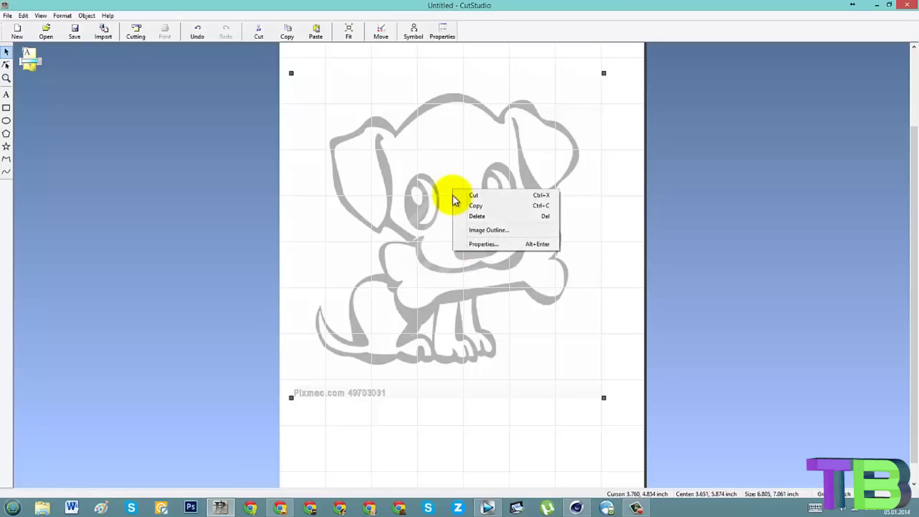
left_click(482, 231)
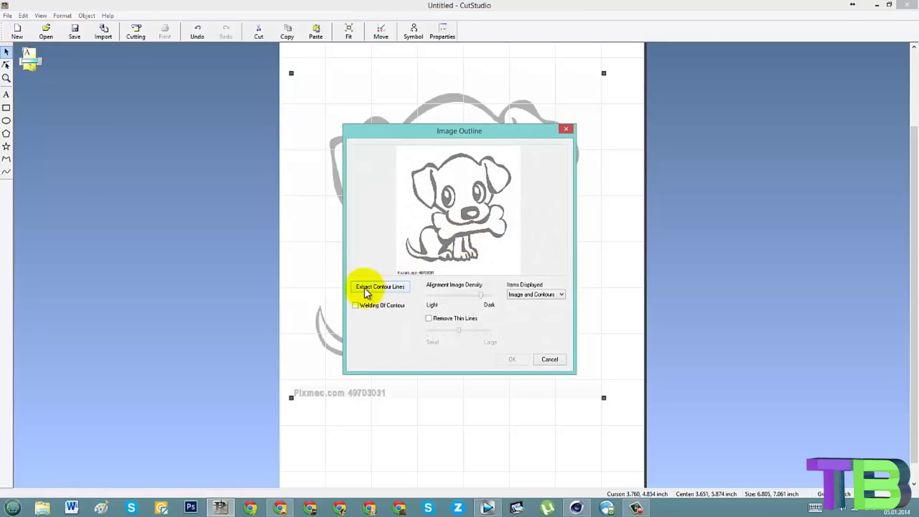
left_click(363, 288)
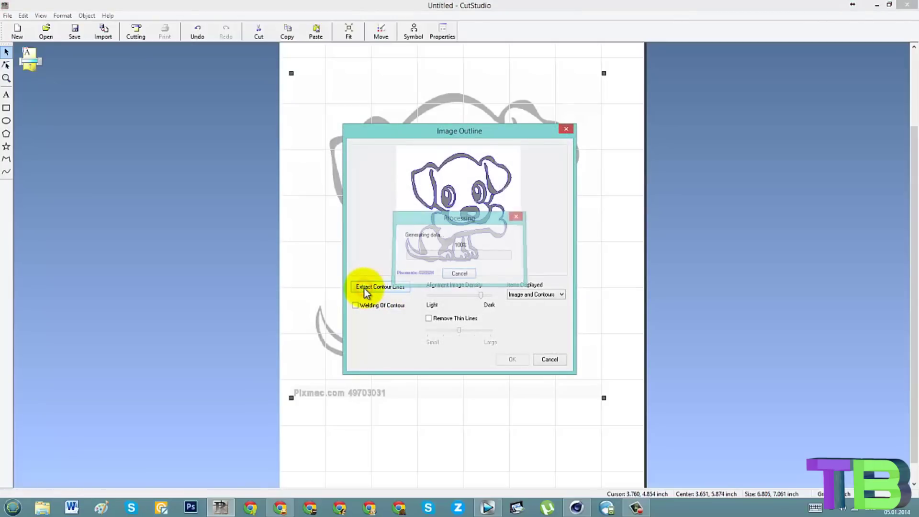
left_click_drag(478, 297, 500, 300)
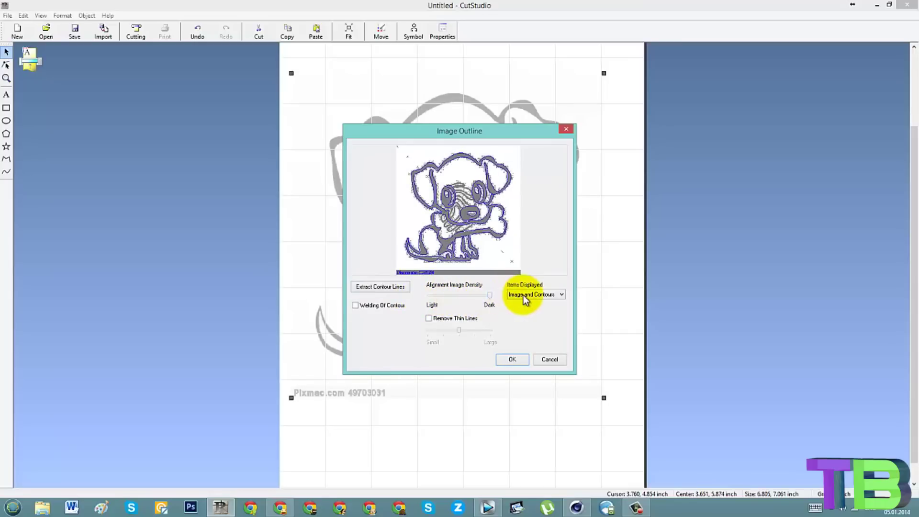
left_click_drag(489, 295, 462, 310)
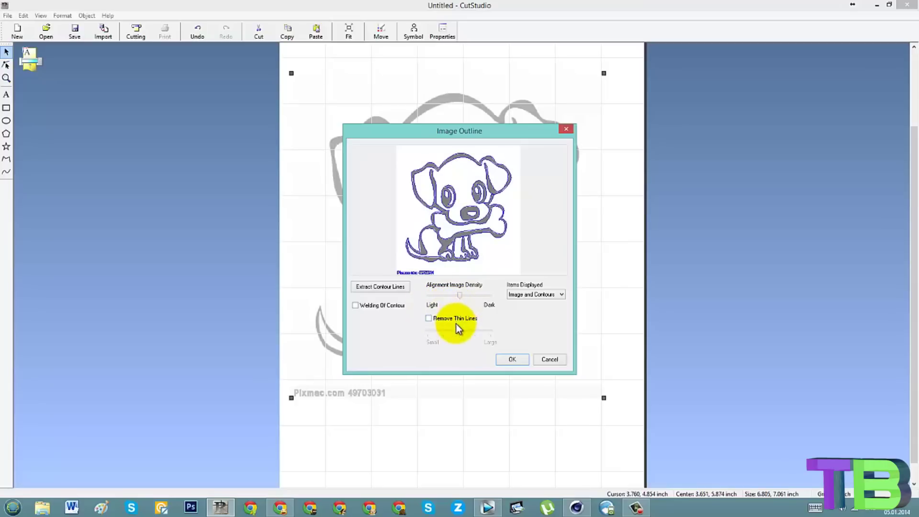
Step: Try the Remove Thin Lines option on the puppy contours with different size settings and turn it off
left_click(428, 318)
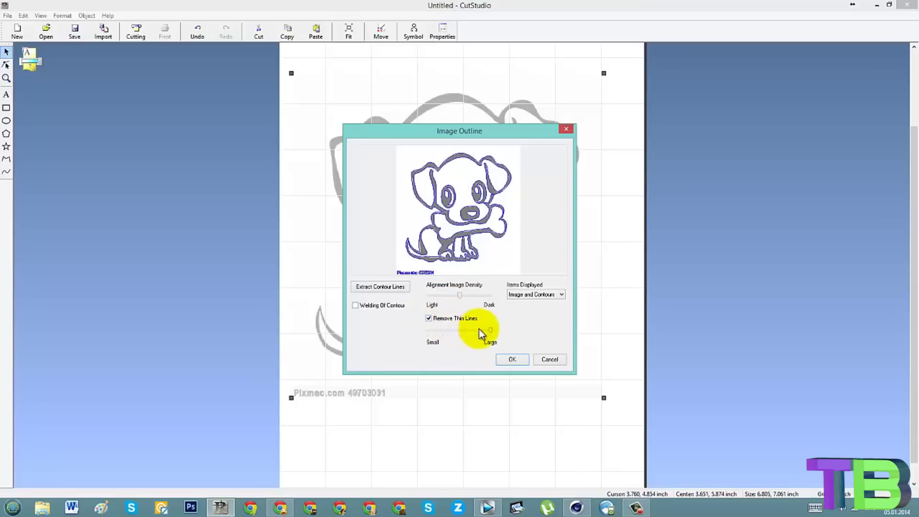
left_click_drag(469, 331, 464, 331)
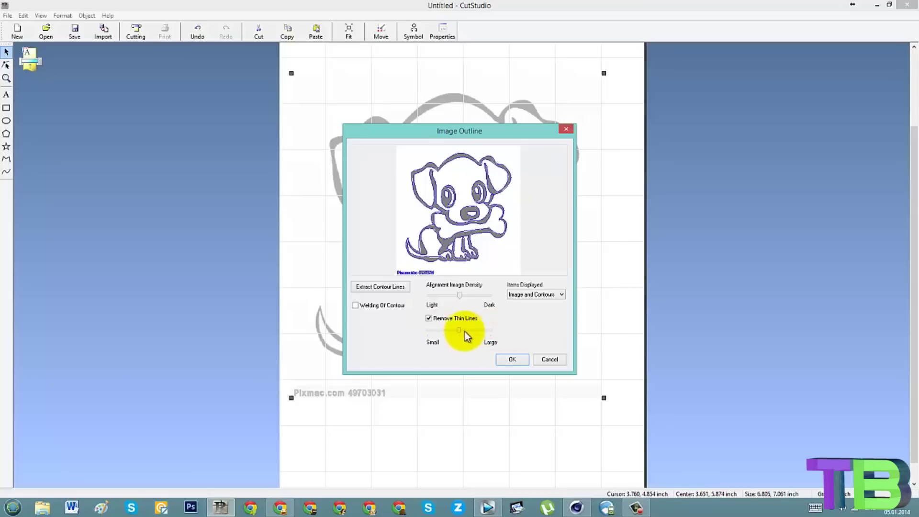
left_click(430, 318)
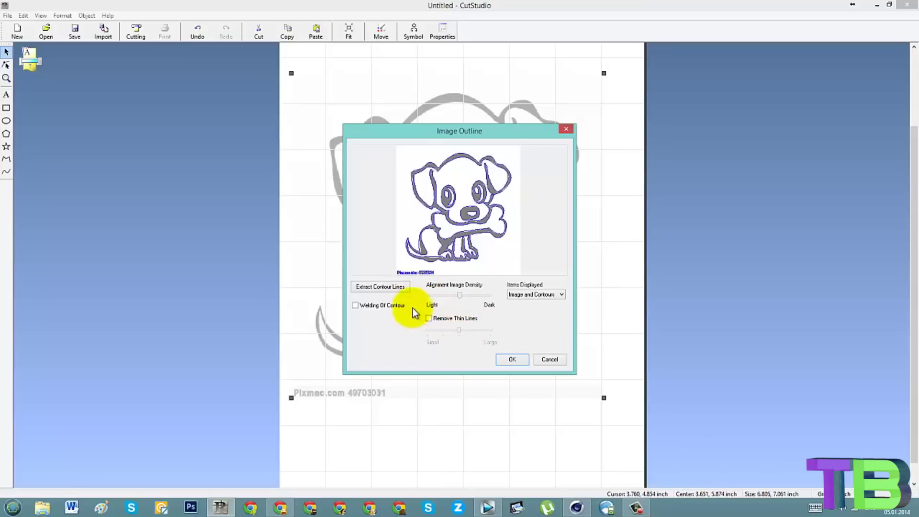
Step: Apply the extracted contour lines to the puppy image and examine the anchor points along the lower edge of its ear
left_click(509, 360)
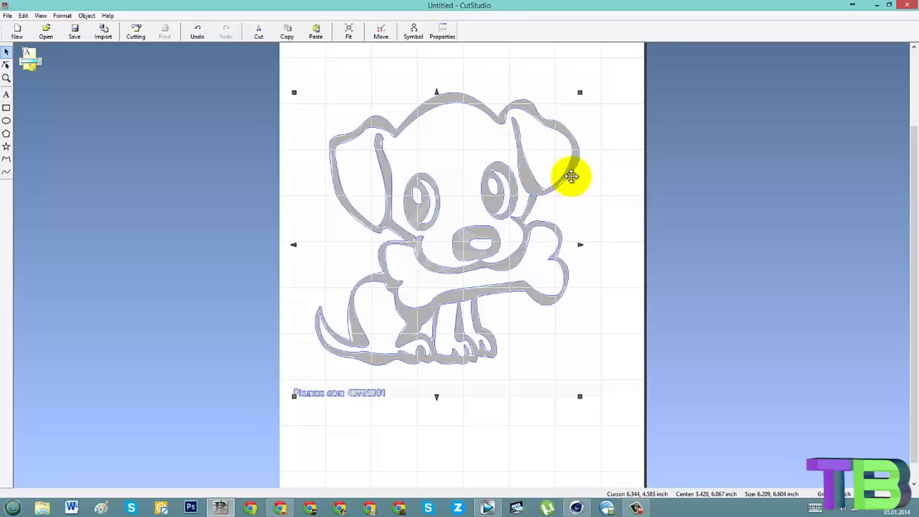
scroll(566, 179, "up", 5)
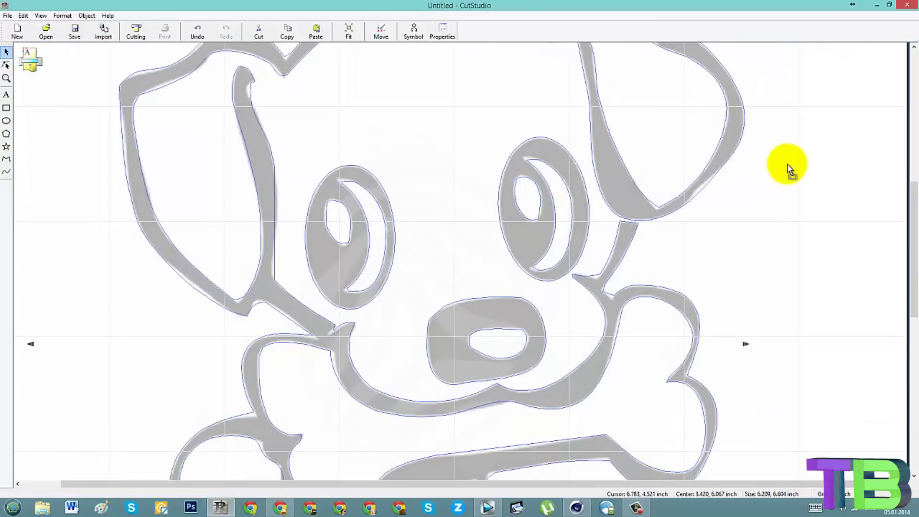
scroll(755, 175, "up", 4)
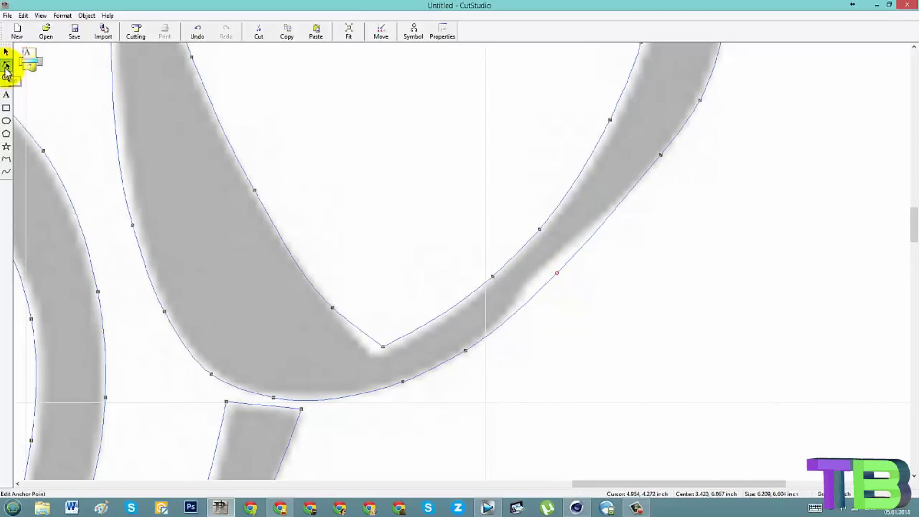
left_click(8, 51)
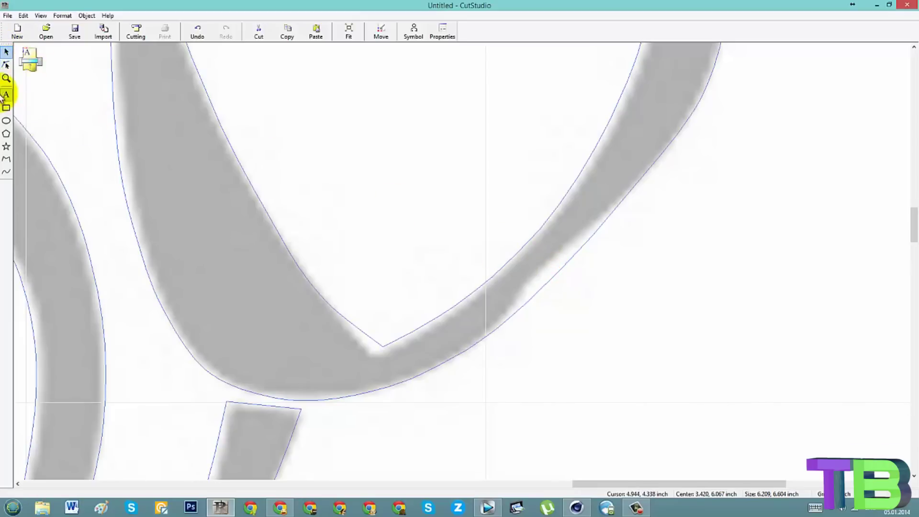
Step: Switch to editing anchor points and bring up the point options for the corner anchor at the bottom of the ear's inner edge
left_click(7, 65)
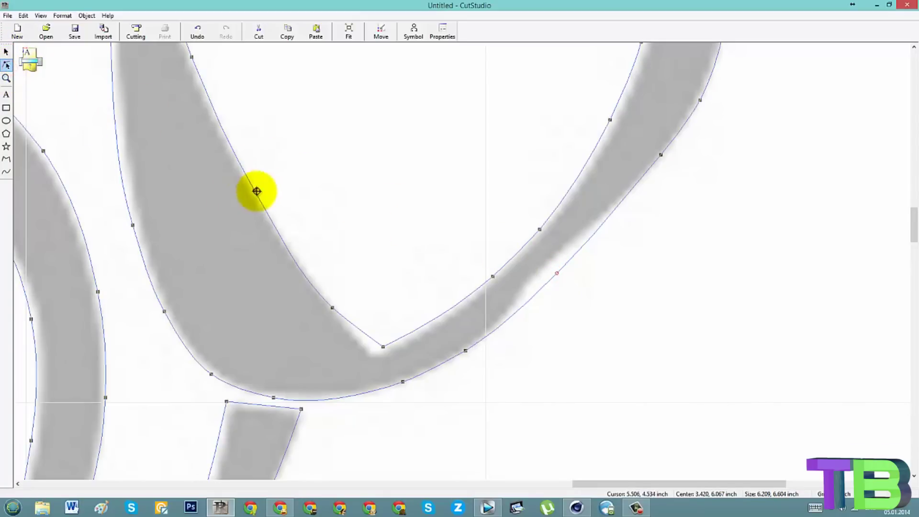
left_click_drag(254, 192, 252, 193)
left_click(413, 304)
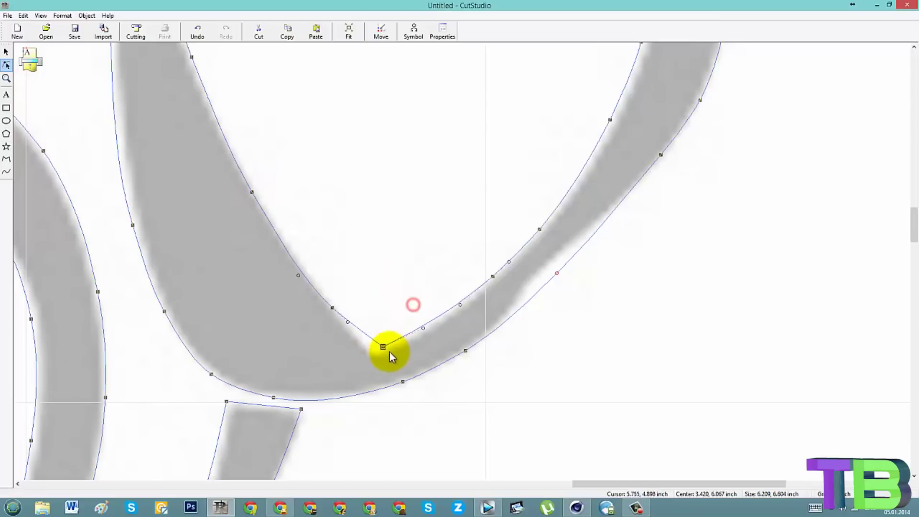
right_click(382, 348)
left_click(402, 354)
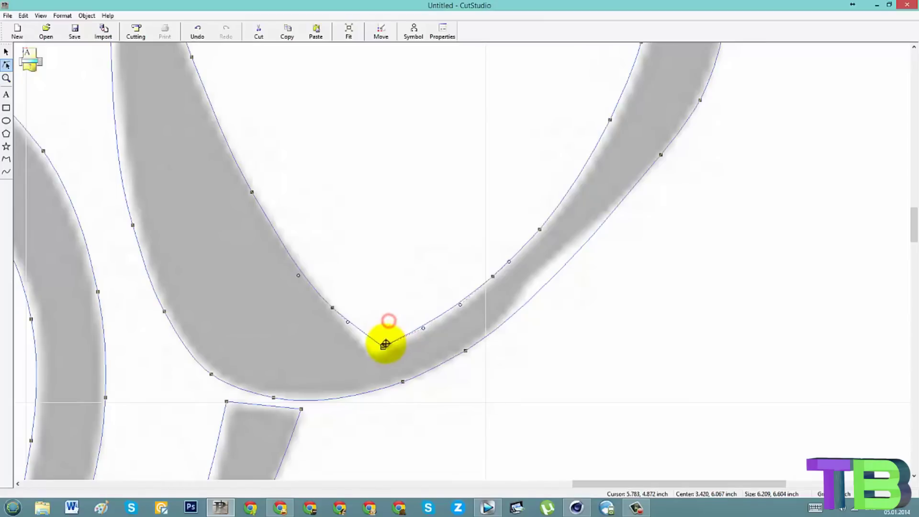
right_click(383, 345)
left_click(385, 323)
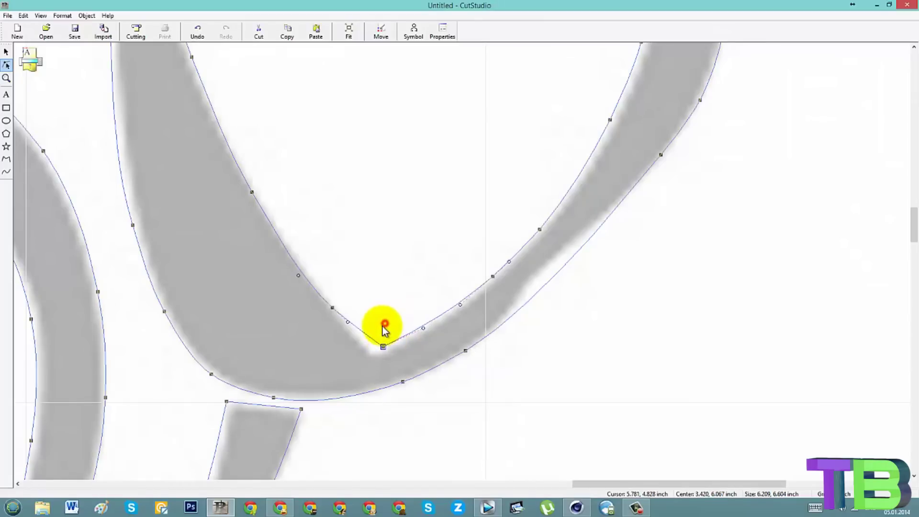
Step: Select individual anchor points along the inner and outer edges of the ear outline to examine their curve handles
scroll(660, 194, "up", 1)
scroll(574, 231, "down", 2)
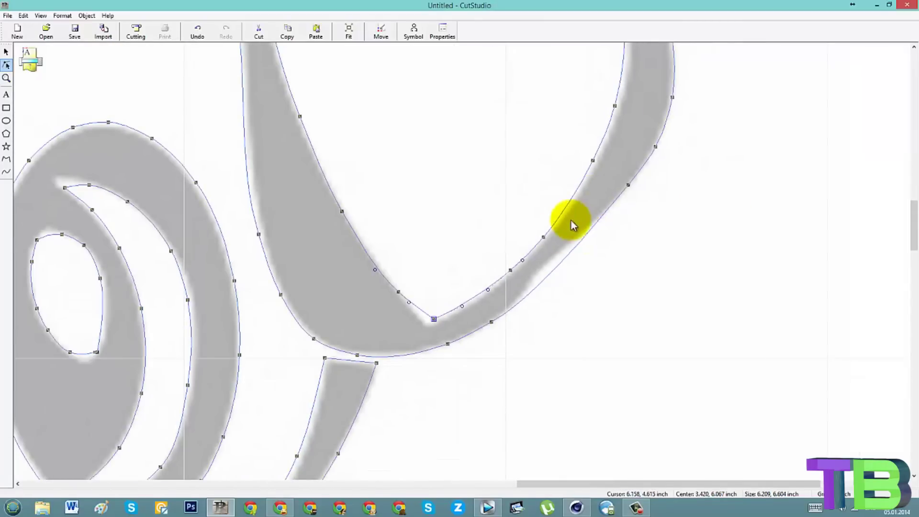
scroll(615, 77, "up", 5)
scroll(603, 222, "up", 1)
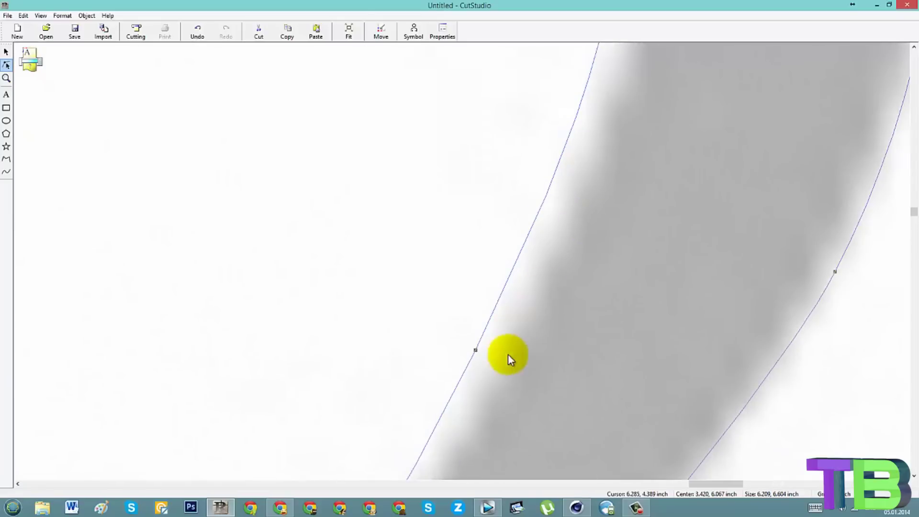
scroll(505, 362, "down", 3)
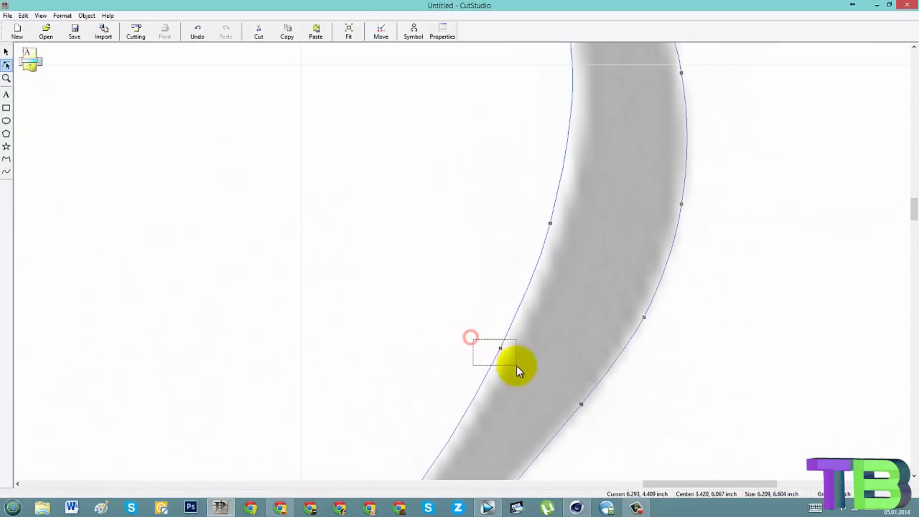
left_click_drag(473, 340, 523, 367)
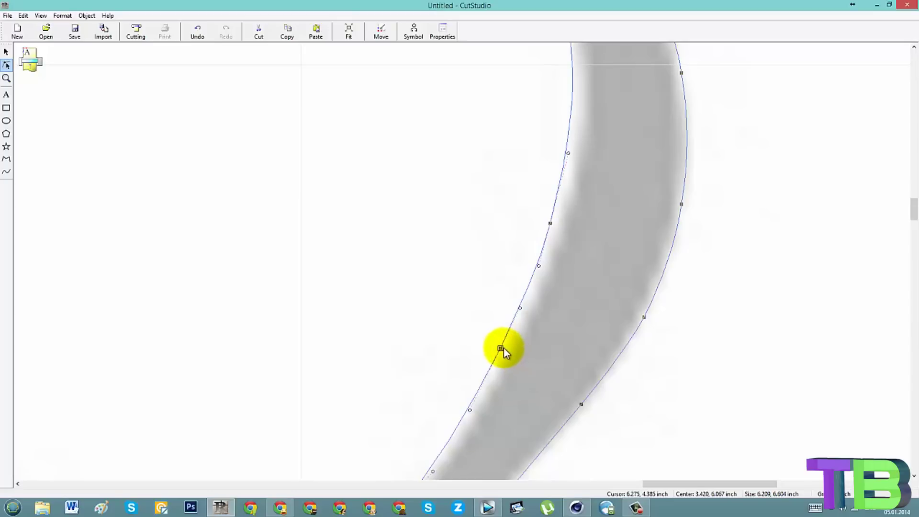
left_click_drag(416, 285, 512, 365)
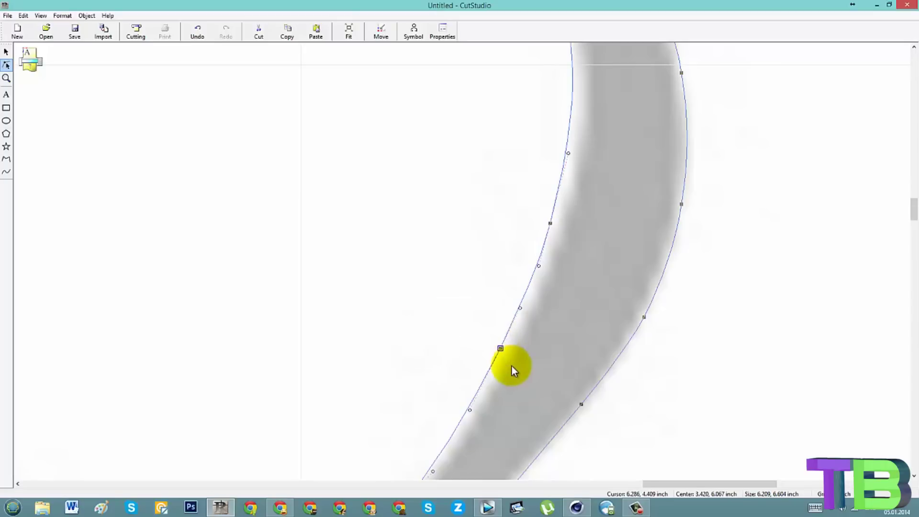
left_click_drag(572, 248, 572, 249)
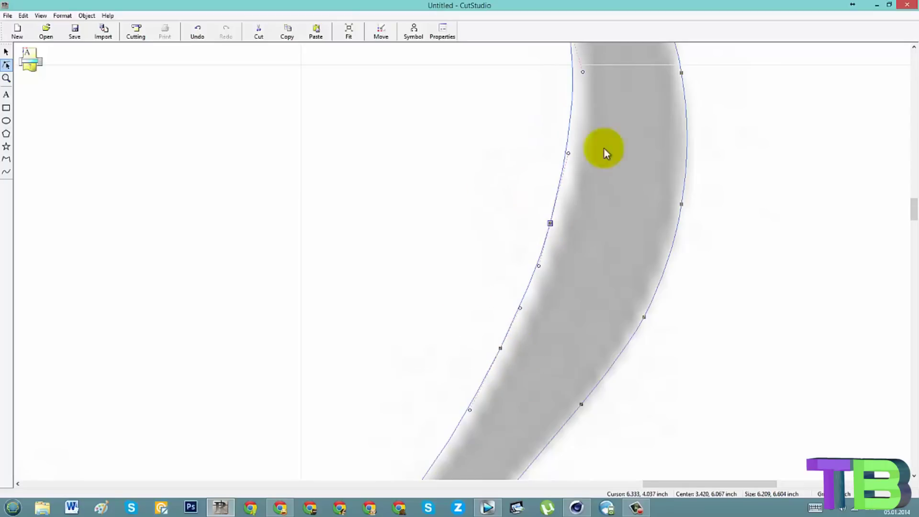
left_click_drag(732, 177, 691, 228)
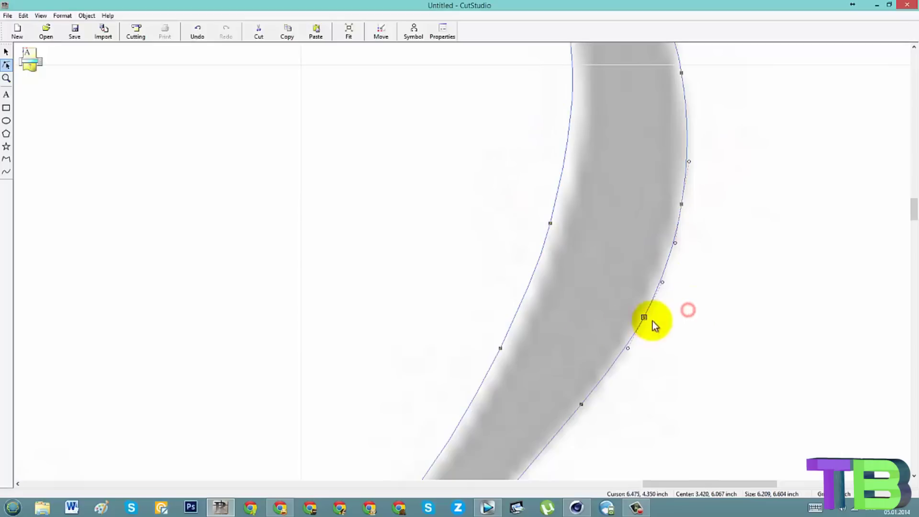
Step: Try moving the selected anchor point on the ear's inner edge far outside the ear, and undo the move
left_click(500, 348)
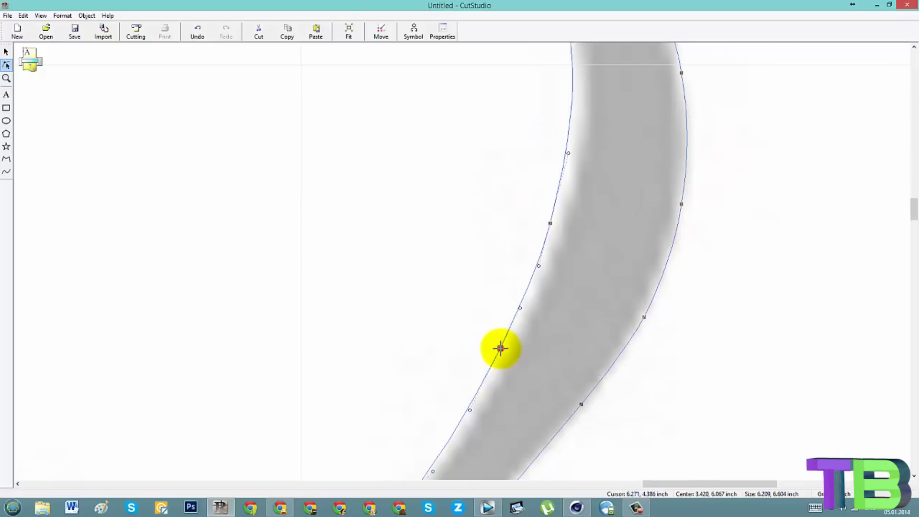
left_click_drag(500, 347, 785, 68)
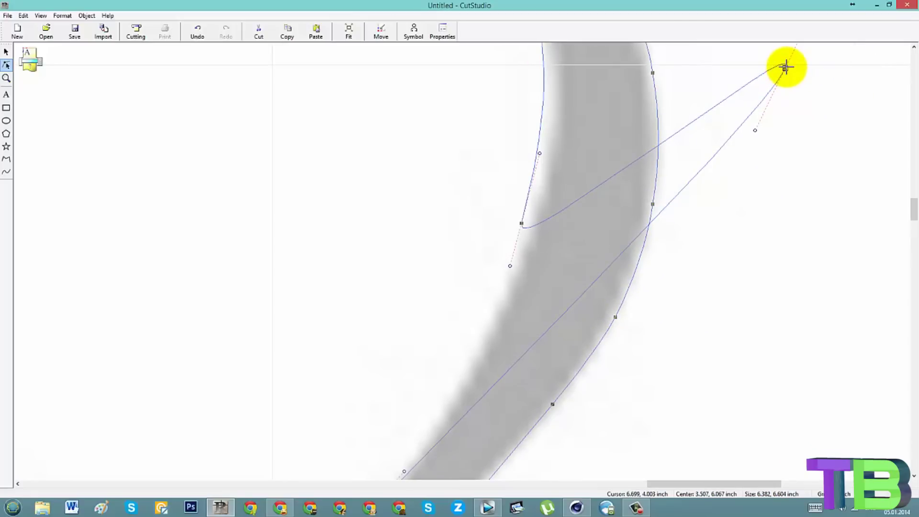
key("ctrl+z")
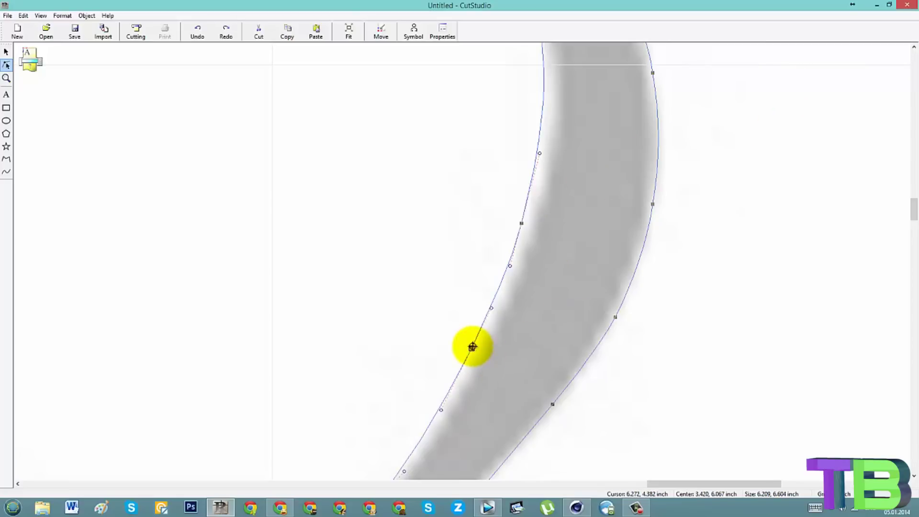
Step: Delete the curve handles of the next anchor up on the ear's inner edge and nudge the point slightly downward
scroll(472, 383, "down", 1)
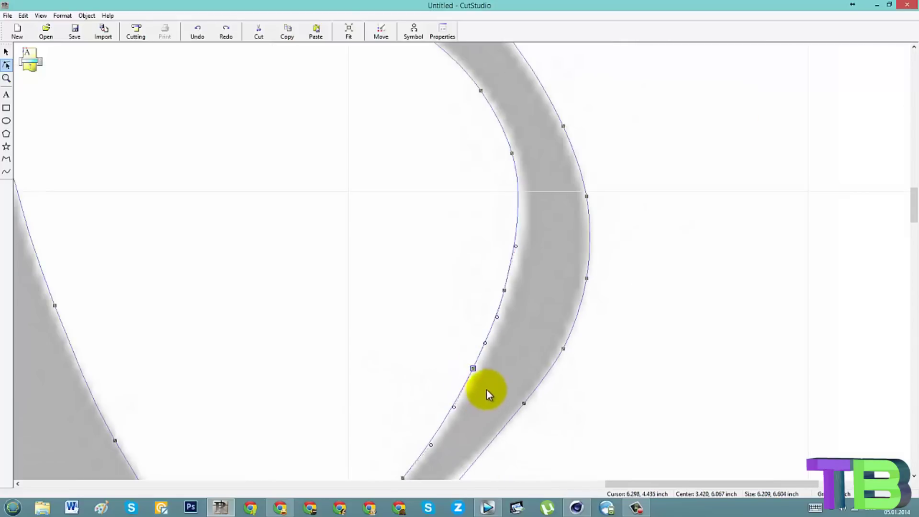
scroll(509, 291, "up", 2)
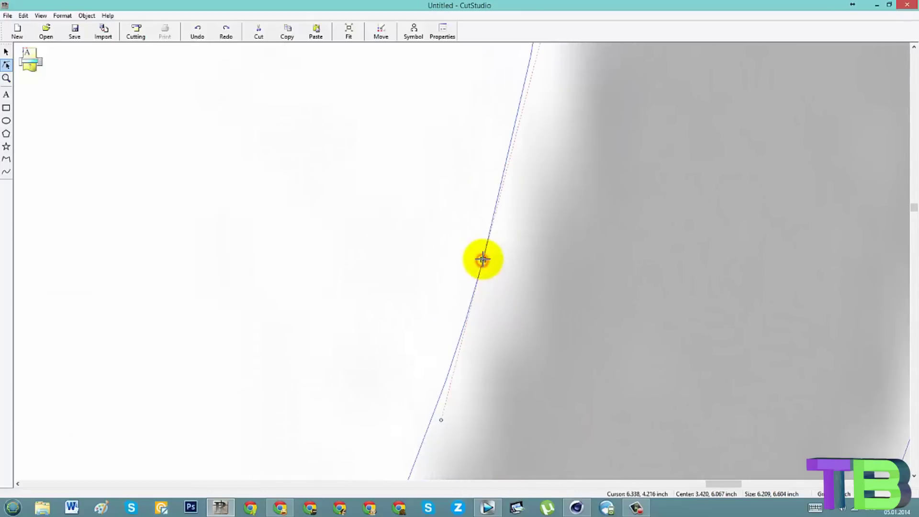
right_click(484, 261)
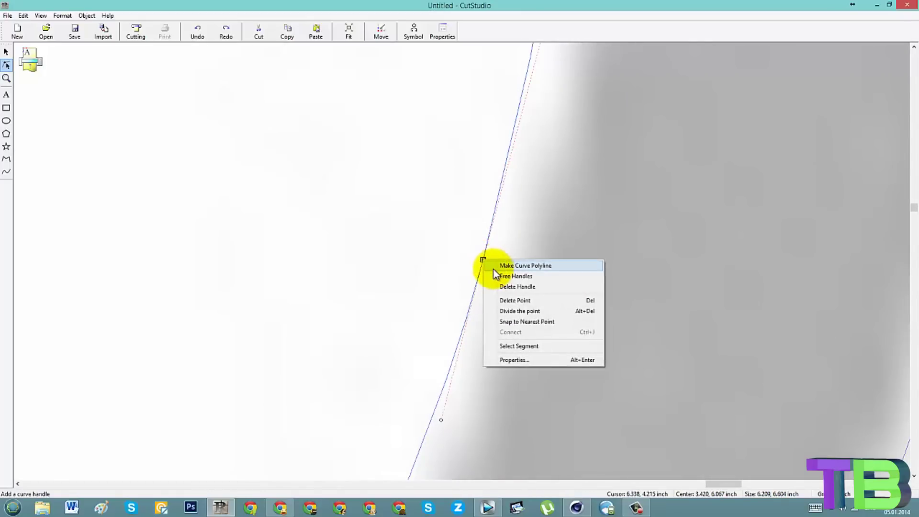
left_click(499, 287)
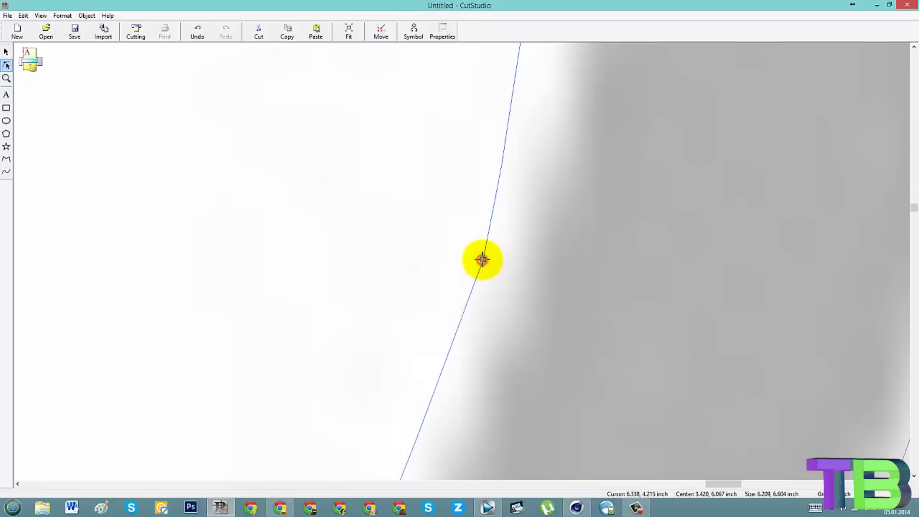
left_click_drag(483, 259, 480, 267)
Step: Apply Make Curve Polyline to the same anchor, adjust its lower handle and move the point onto the gray ear edge
right_click(481, 268)
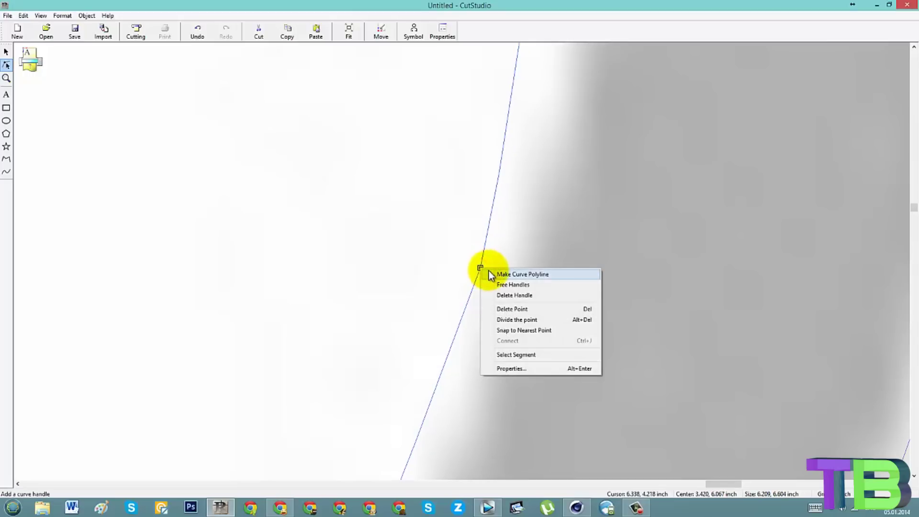
left_click(514, 277)
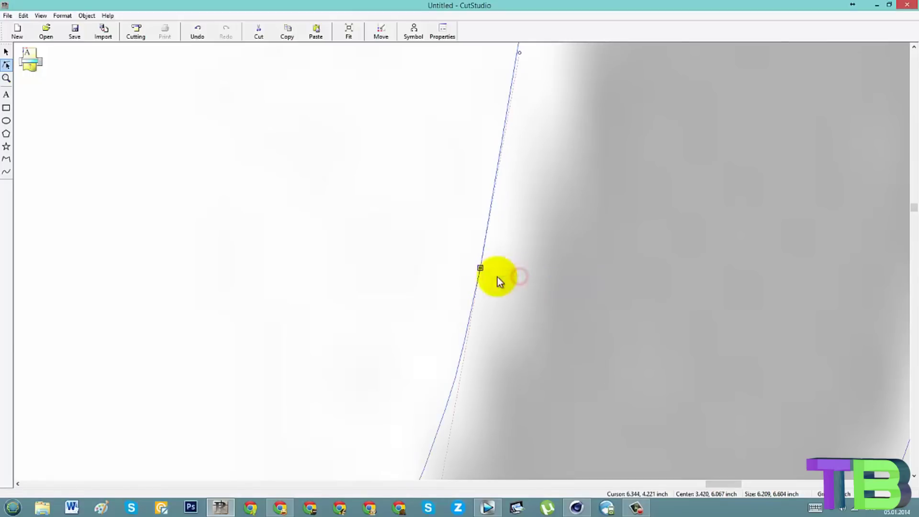
scroll(496, 281, "up", 3)
scroll(498, 301, "up", 2)
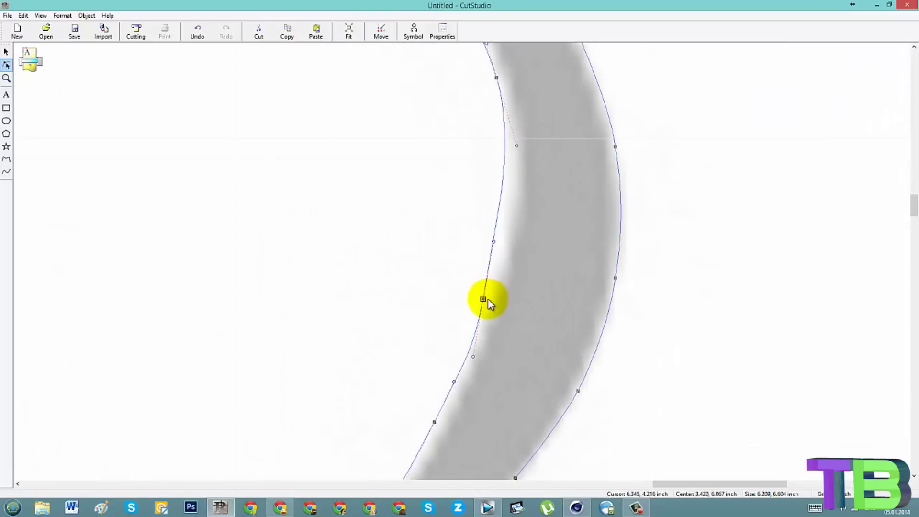
left_click_drag(475, 355, 467, 352)
left_click_drag(483, 298, 505, 276)
Step: Adjust the upper and lower curve handles of the moved anchor so the line follows the ear's inner edge
scroll(504, 276, "up", 3)
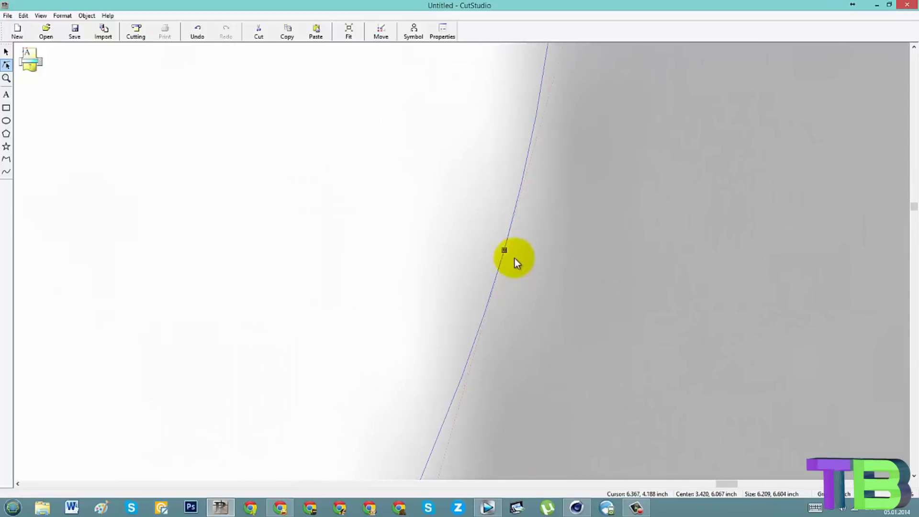
scroll(512, 263, "down", 2)
left_click_drag(544, 138, 517, 227)
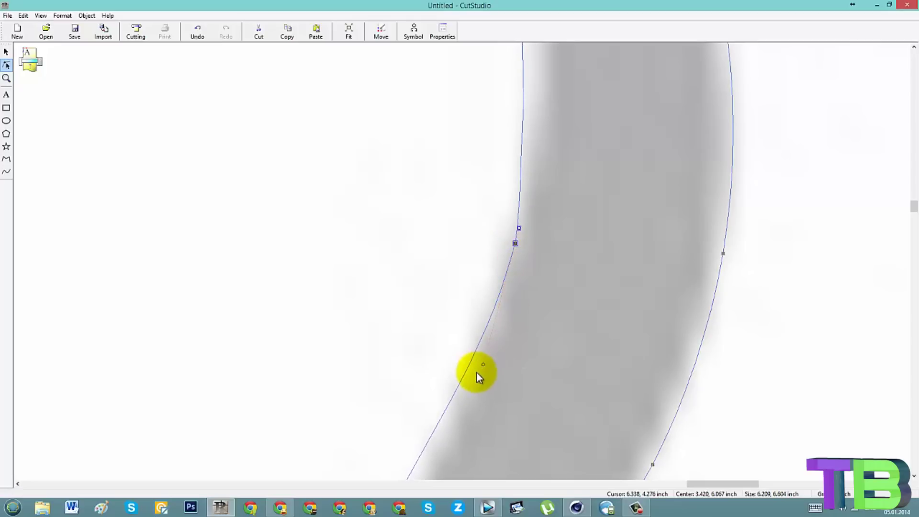
left_click_drag(484, 361, 495, 307)
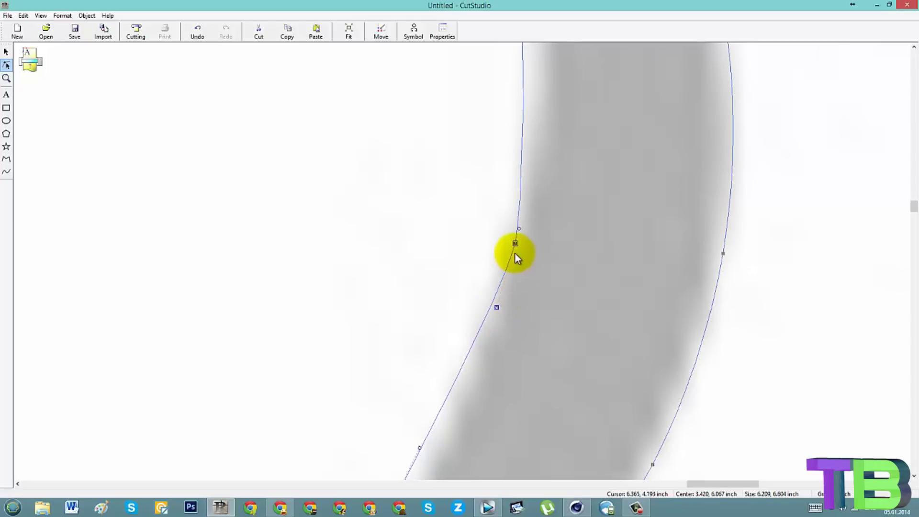
scroll(519, 228, "up", 2)
scroll(519, 228, "up", 1)
left_click_drag(517, 228, 562, 123)
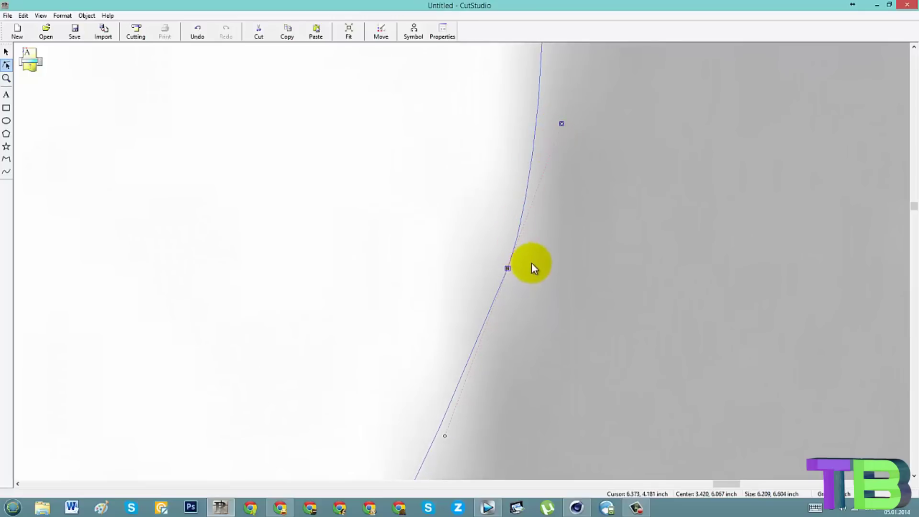
Step: Divide the adjusted anchor point on the ear's inner edge
scroll(520, 274, "up", 1)
right_click(504, 270)
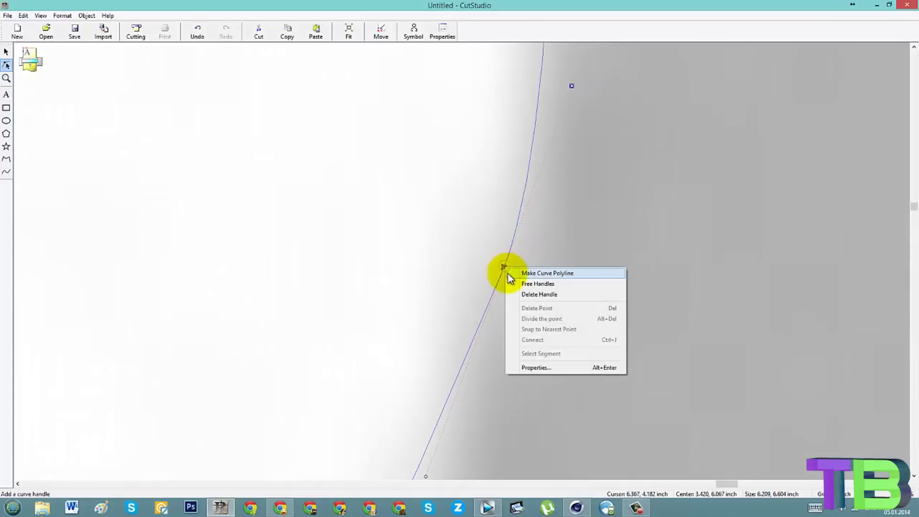
left_click(536, 243)
right_click(504, 266)
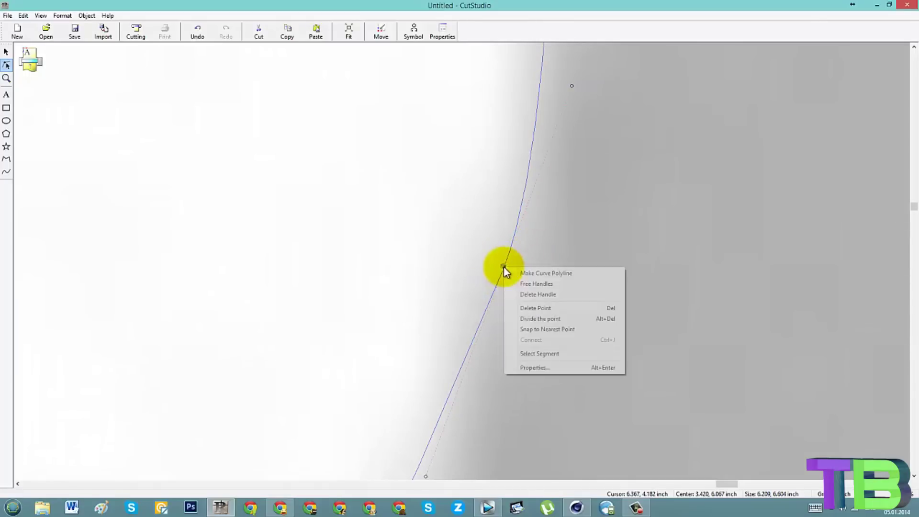
left_click(531, 318)
scroll(464, 306, "down", 3)
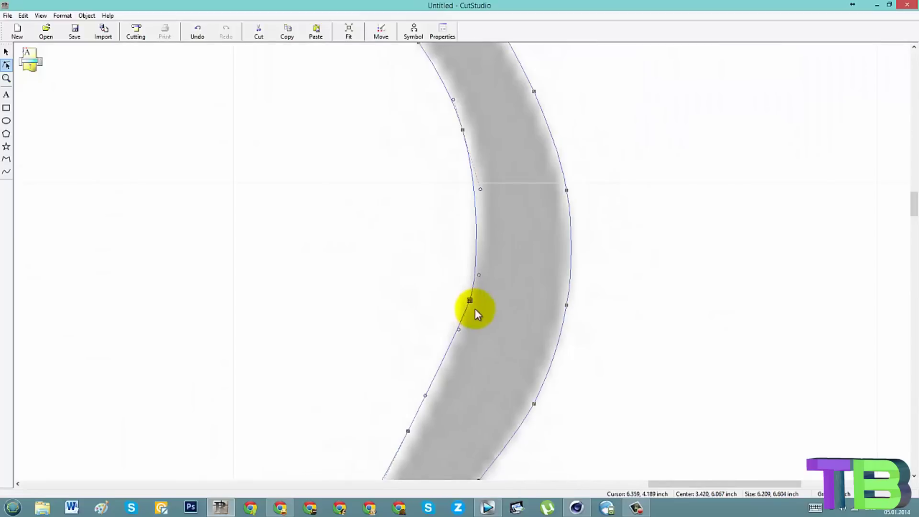
scroll(476, 311, "down", 4)
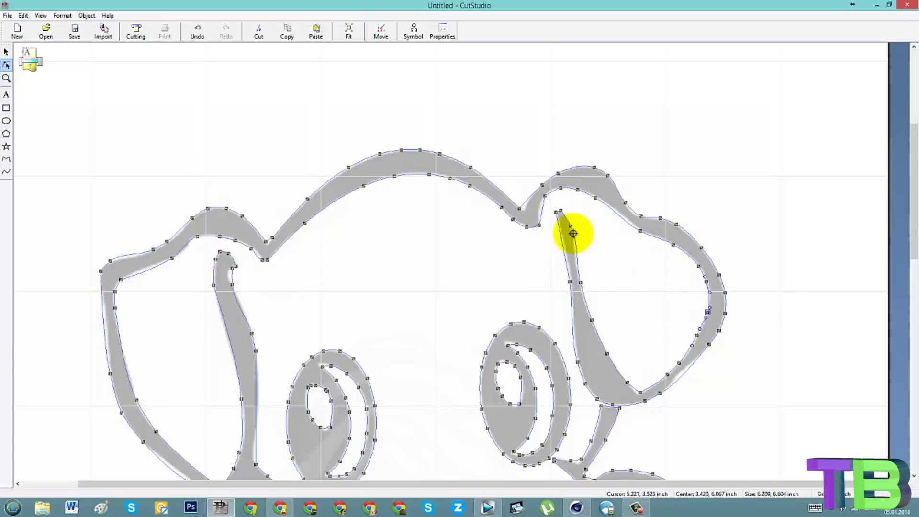
Step: Divide the anchor on the lower contour line of the ear's top band and pull the two resulting endpoints apart
scroll(669, 241, "up", 4)
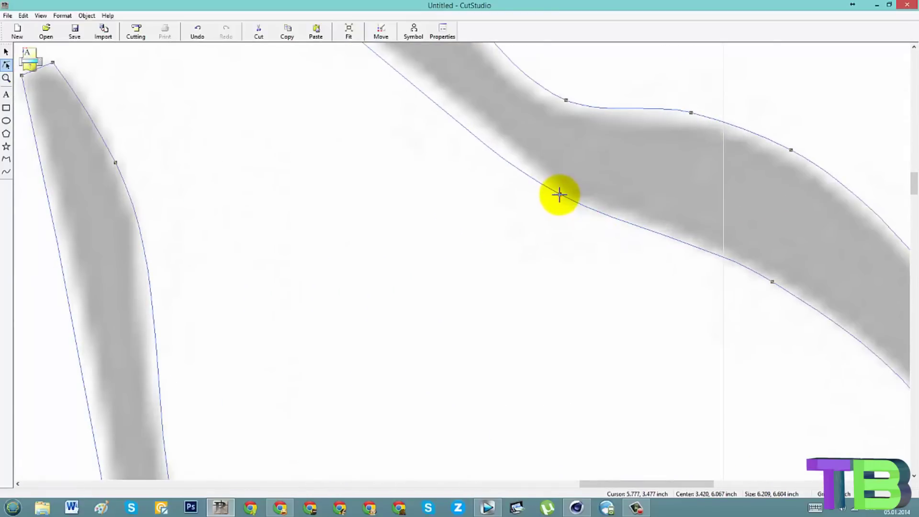
right_click(559, 195)
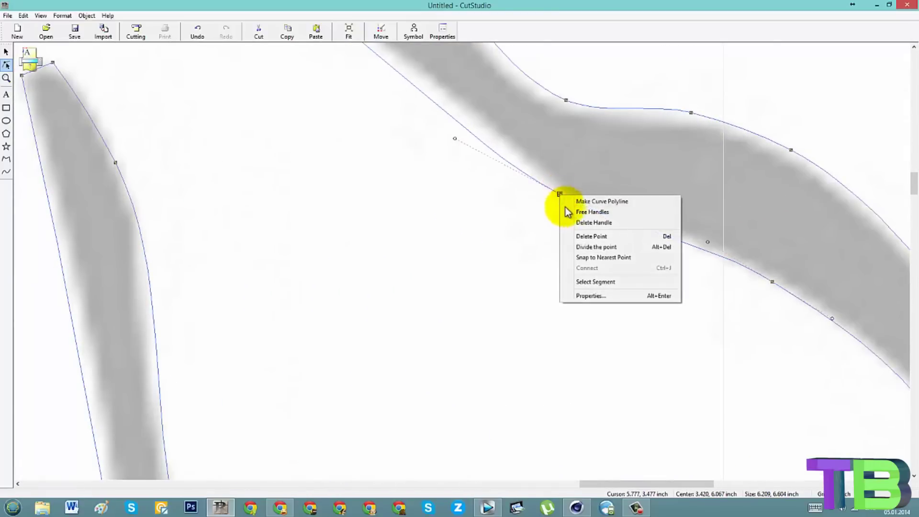
left_click(586, 248)
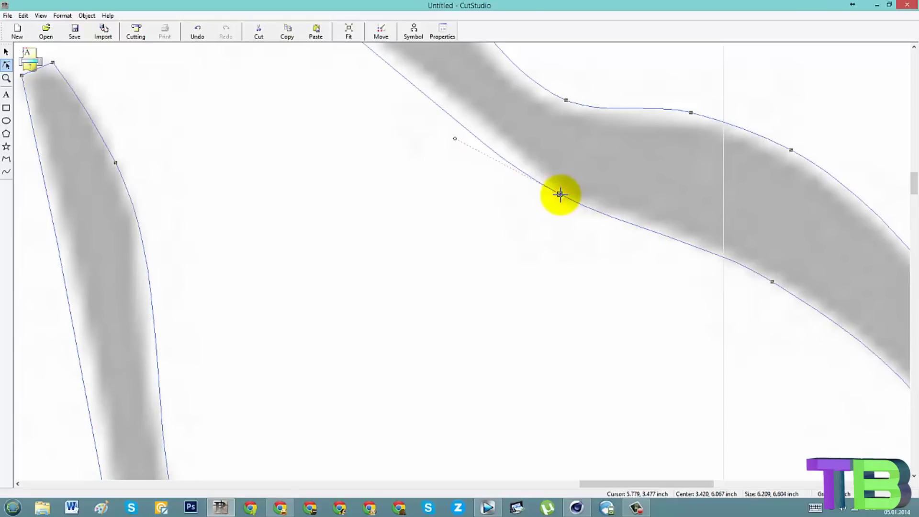
left_click_drag(559, 195, 534, 171)
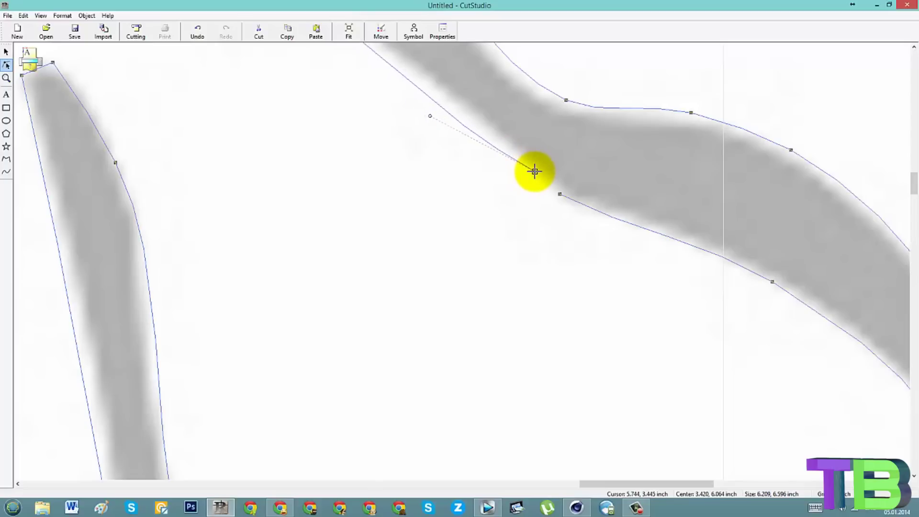
left_click(559, 195)
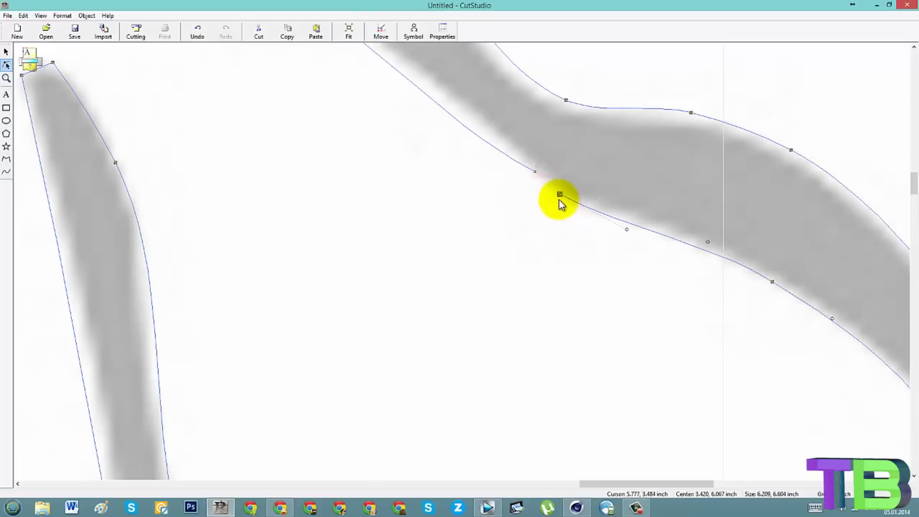
left_click_drag(560, 193, 622, 218)
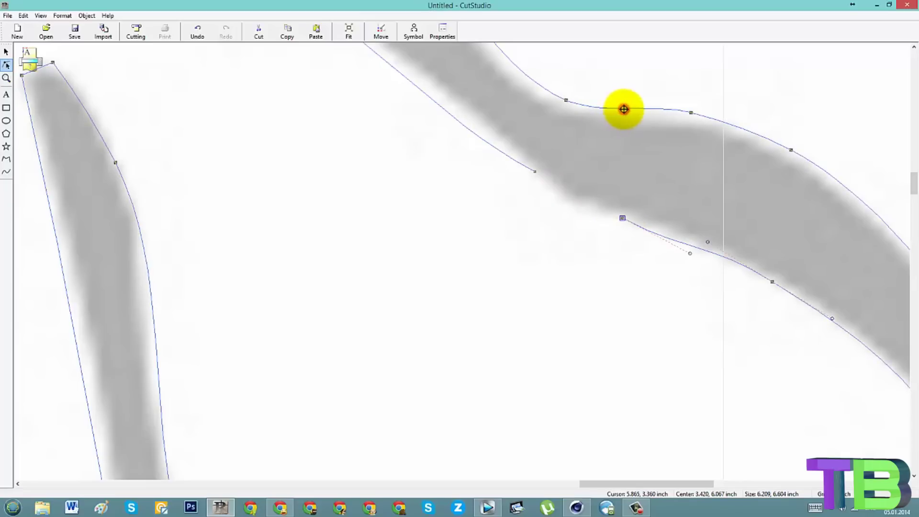
Step: Add an anchor on the upper contour of the ear band, divide it, and move one endpoint to the open end of the lower contour
left_click_drag(623, 109, 610, 118)
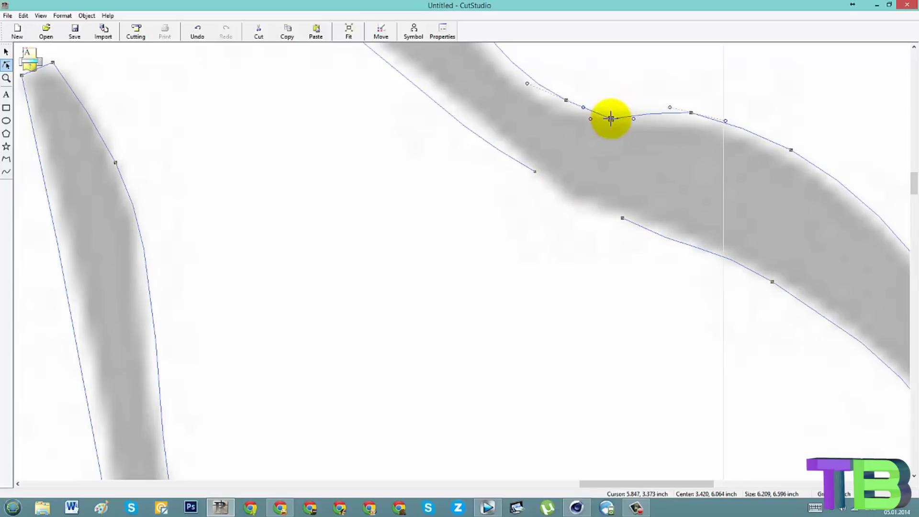
right_click(610, 118)
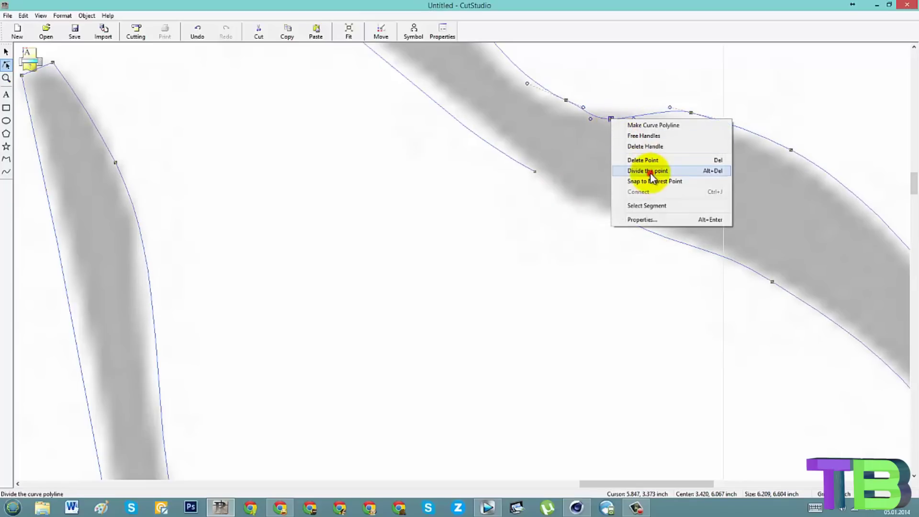
left_click(649, 174)
left_click_drag(610, 119, 535, 172)
scroll(543, 185, "up", 3)
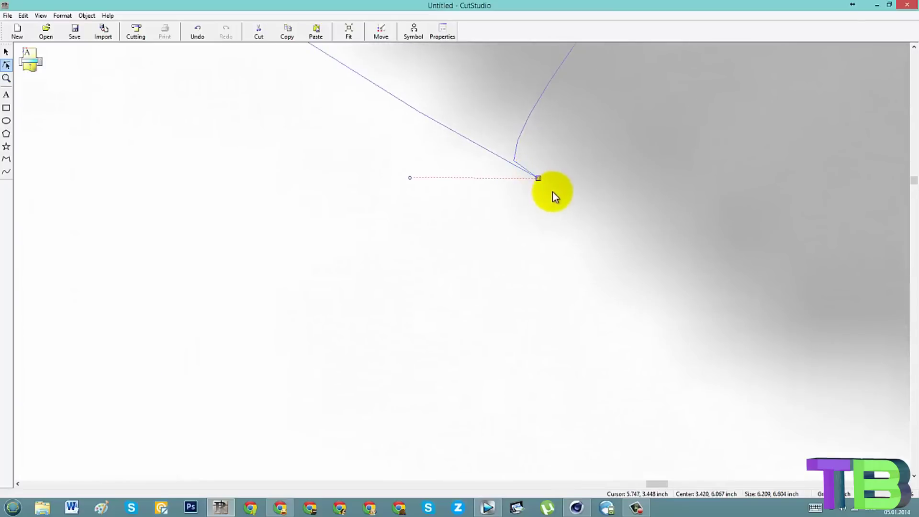
Step: Delete the moved endpoint's handle, snap it to the nearest point on the lower contour, and move the joined anchor to the gray edge
mouse_move(538, 178)
left_mouse_down()
mouse_move(488, 267)
mouse_move(554, 167)
mouse_move(550, 188)
mouse_move(582, 152)
mouse_move(550, 174)
left_mouse_up()
right_click(578, 159)
left_click(587, 184)
right_click(550, 174)
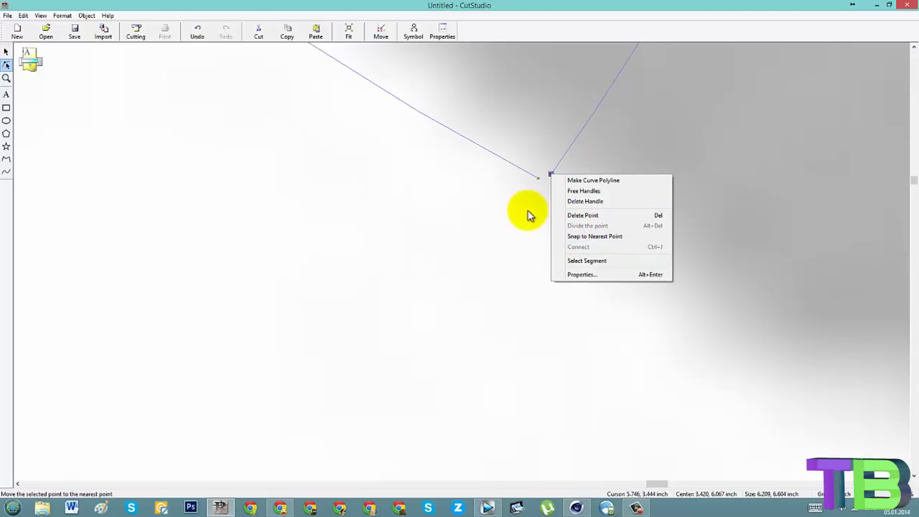
left_click(540, 189)
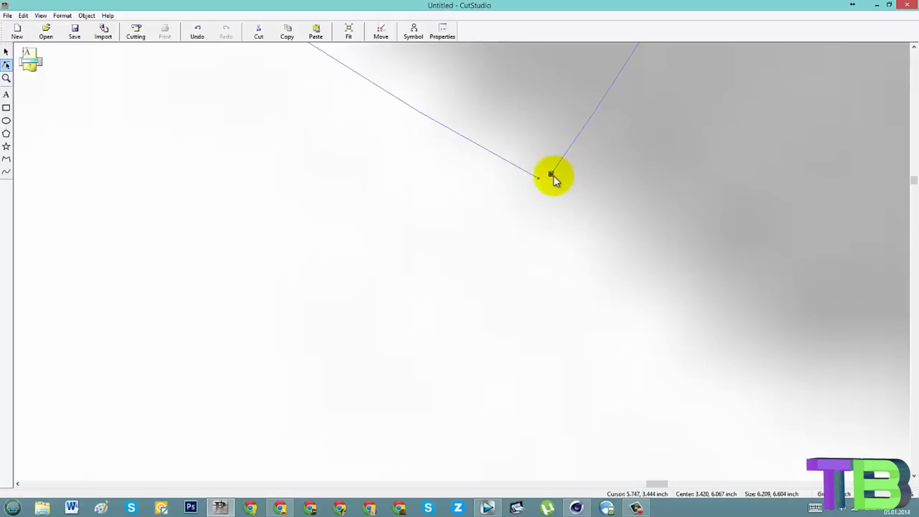
left_click_drag(551, 174, 554, 174)
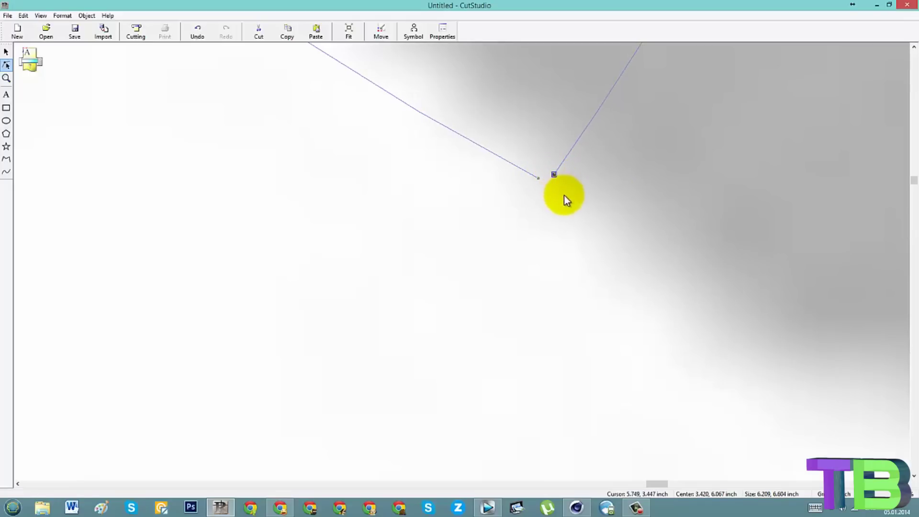
left_click_drag(554, 175, 547, 176)
right_click(547, 176)
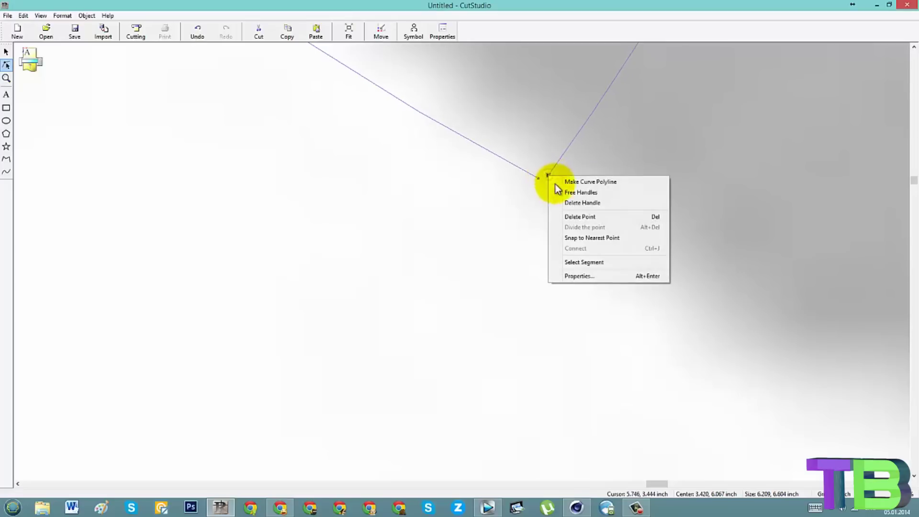
left_click(586, 238)
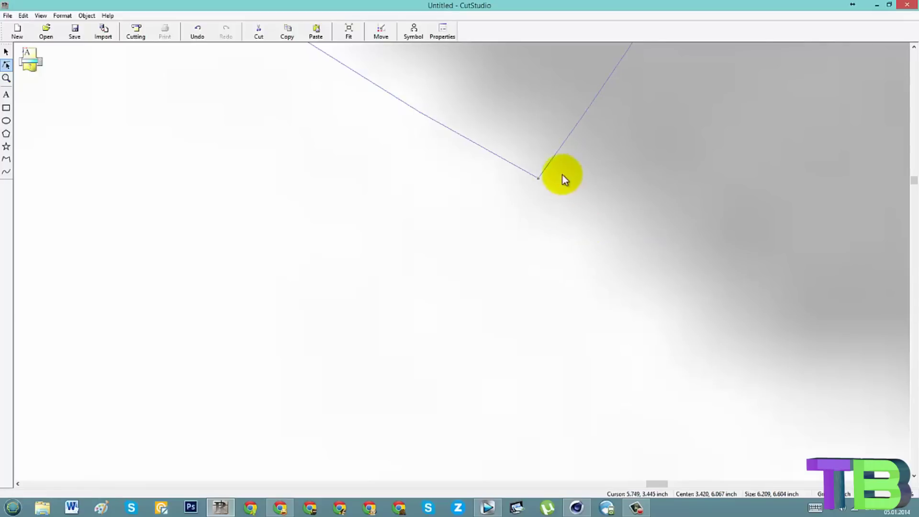
left_click_drag(538, 179, 551, 195)
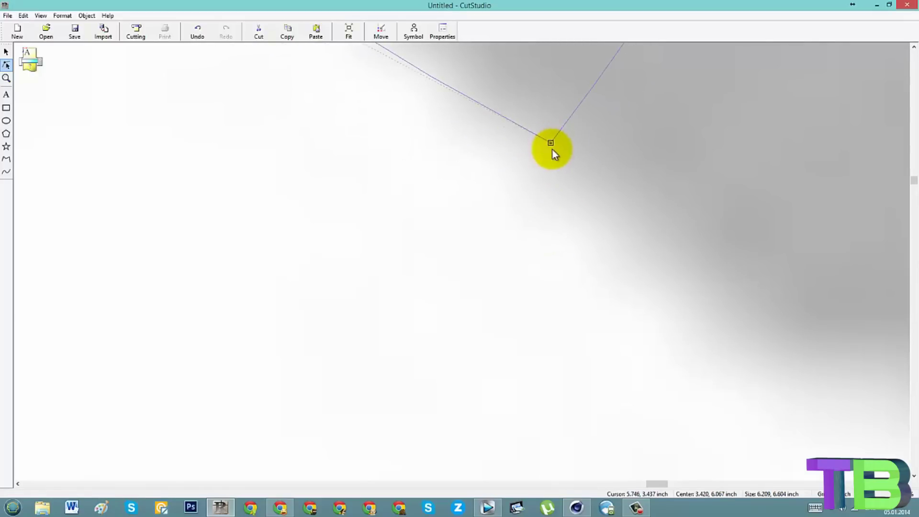
Step: Snap the other upper endpoint to the remaining lower contour end, delete the joined anchor's handle, and move it onto the gray edge
scroll(551, 151, "down", 2)
scroll(631, 148, "up", 2)
left_click_drag(595, 109, 610, 224)
right_click(611, 224)
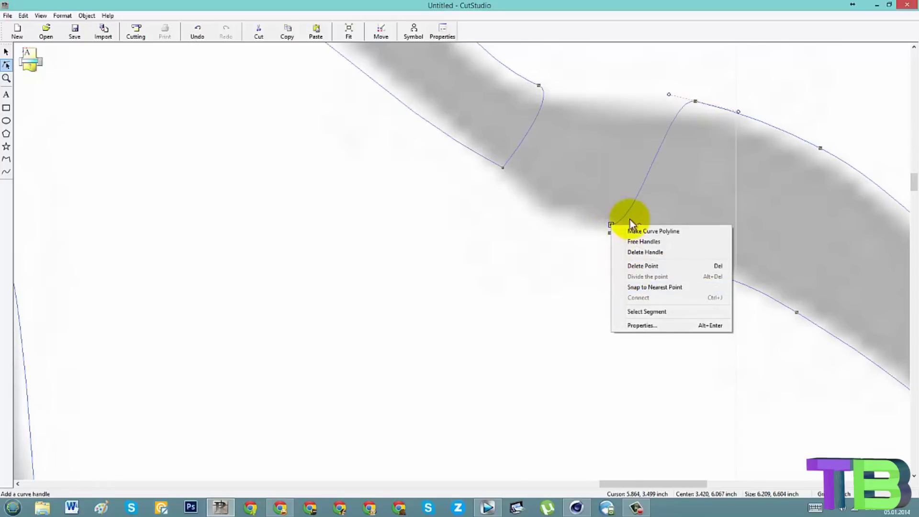
left_click(634, 287)
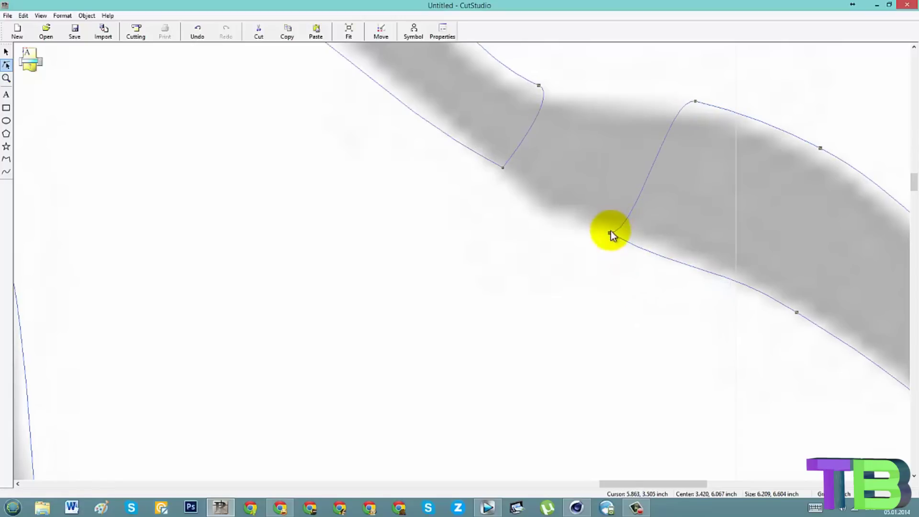
right_click(609, 231)
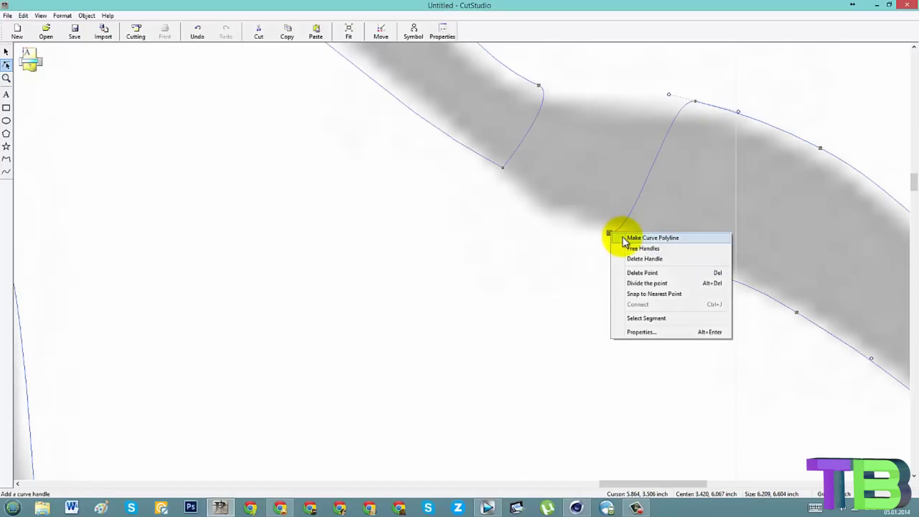
left_click(635, 258)
left_click_drag(609, 232, 597, 224)
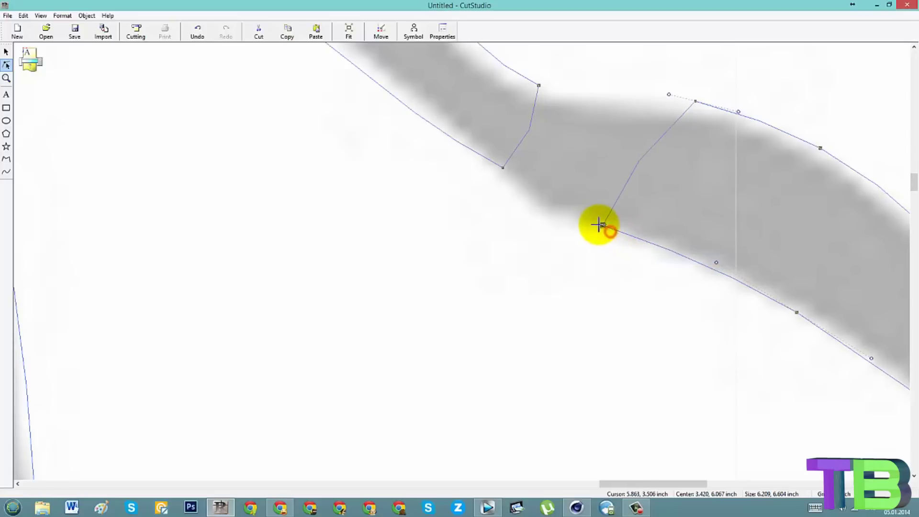
Step: Undo the recent snapping, moving and dividing of the contour points on the ear band
key("ctrl+z")
key("ctrl+z")
key("ctrl+z")
key("ctrl+z")
key("ctrl+z")
key("ctrl+z")
key("ctrl+z")
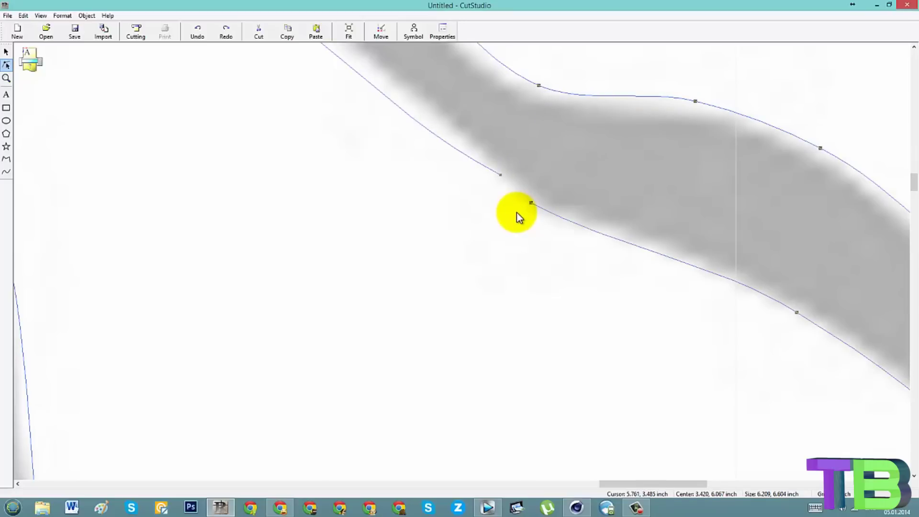
key("ctrl+z")
Step: Add an anchor on the lower contour of the right ear's top band and move it onto the gray edge
scroll(552, 265, "down", 2)
scroll(552, 265, "down", 2)
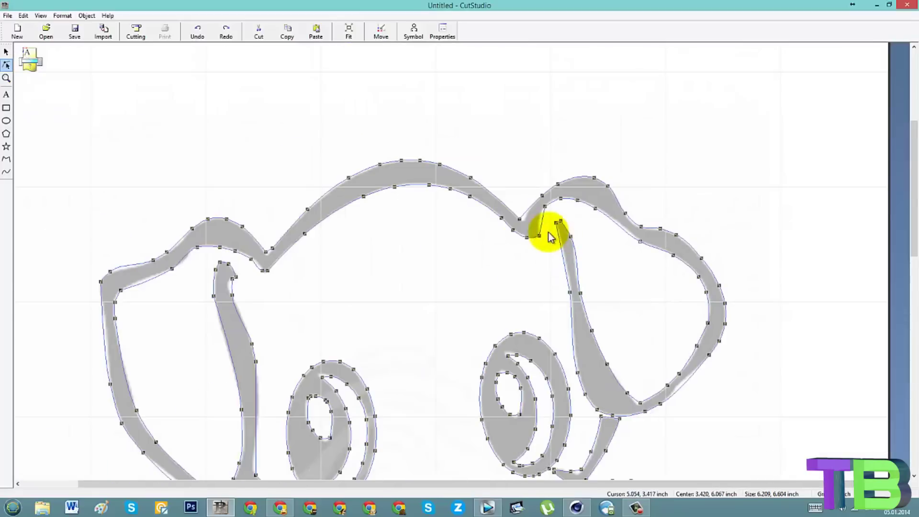
scroll(628, 227, "up", 4)
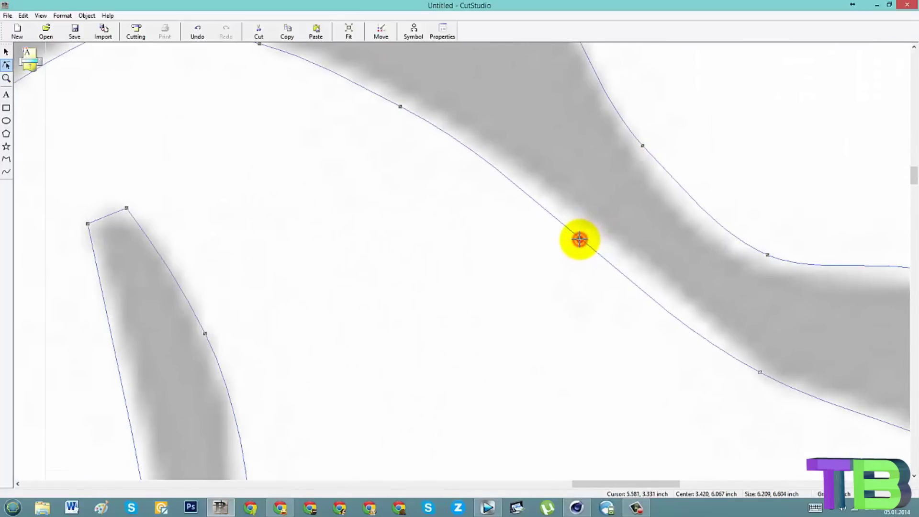
left_click_drag(580, 237, 630, 257)
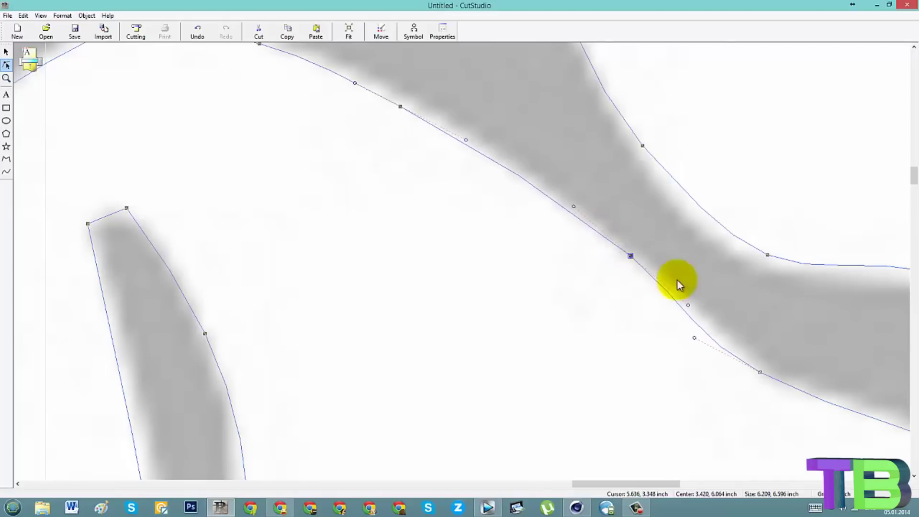
Step: Reposition the neighboring open endpoint on that lower contour and rejoin it with Snap to Nearest Point
left_click_drag(759, 372, 766, 371)
right_click(753, 367)
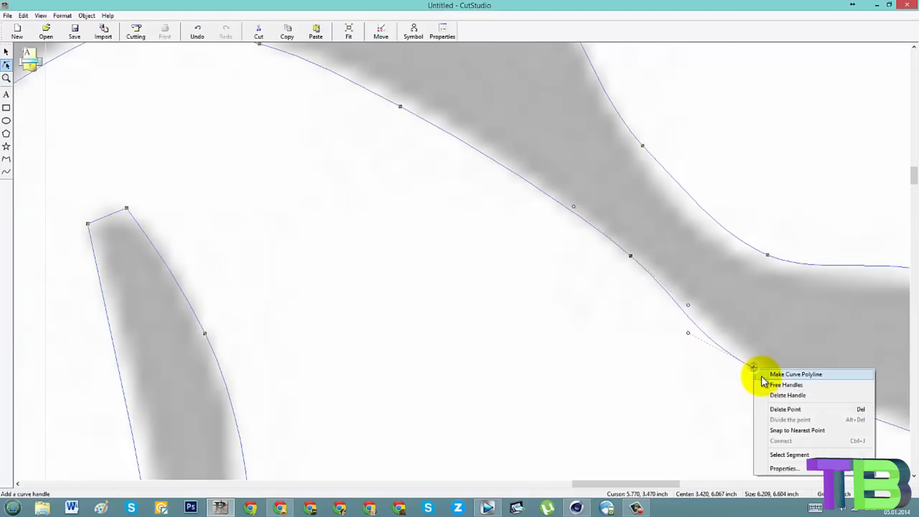
left_click(771, 429)
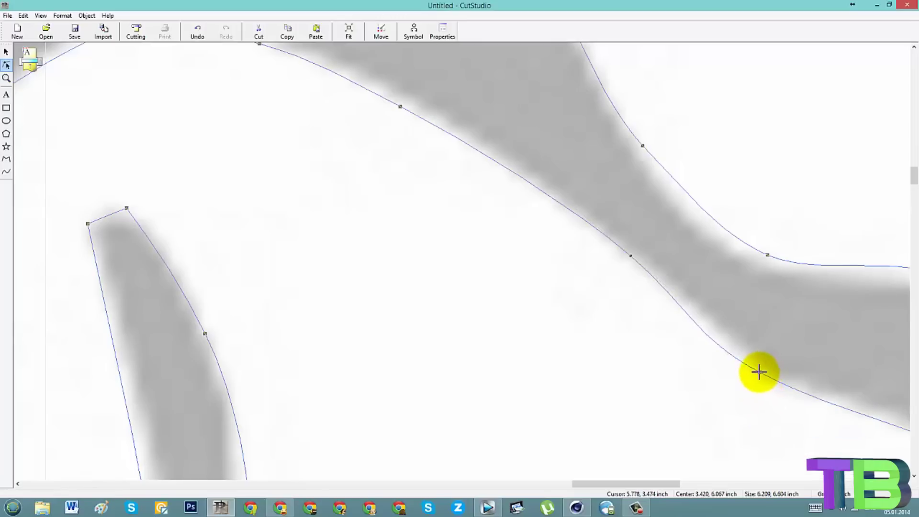
Step: Add an anchor on each contour line of the left ear's top band, fit both to the gray edge, and move the nearby corner anchor inward
scroll(759, 372, "down", 1)
scroll(792, 352, "down", 2)
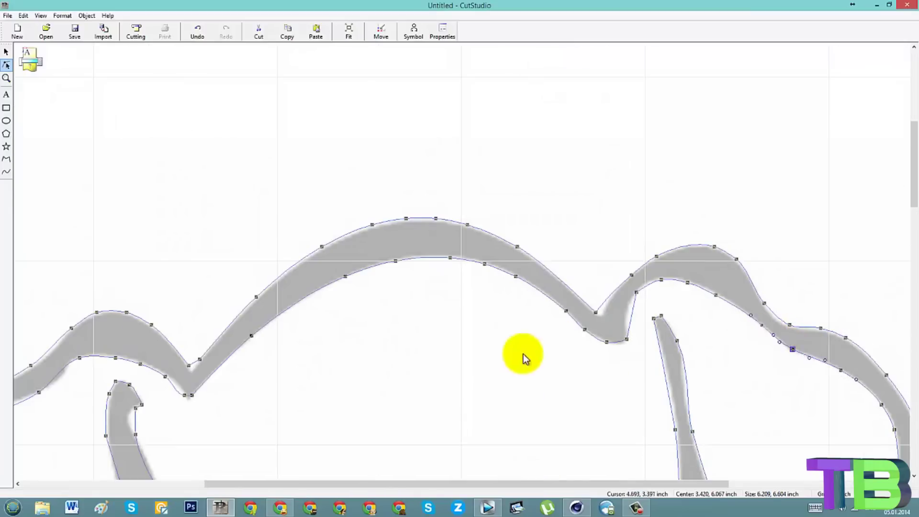
scroll(474, 403, "down", 2)
scroll(338, 206, "up", 2)
scroll(295, 184, "up", 3)
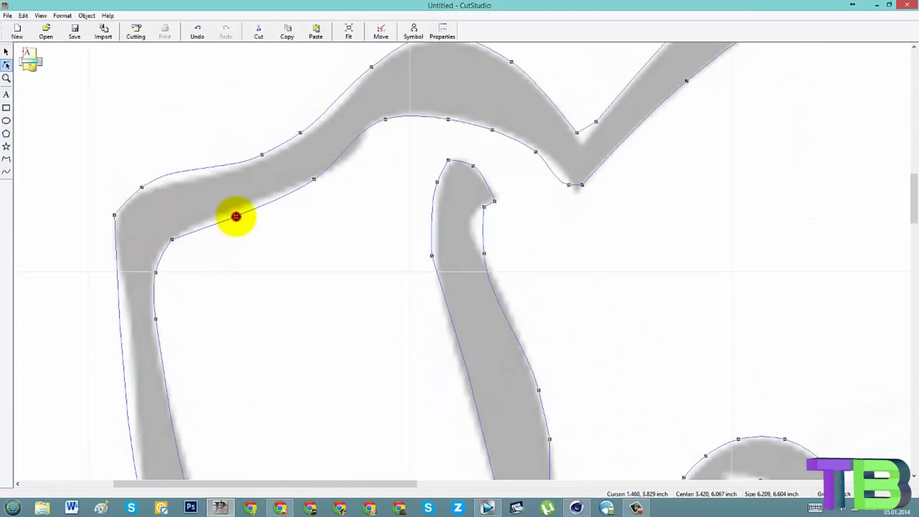
left_click_drag(235, 216, 233, 209)
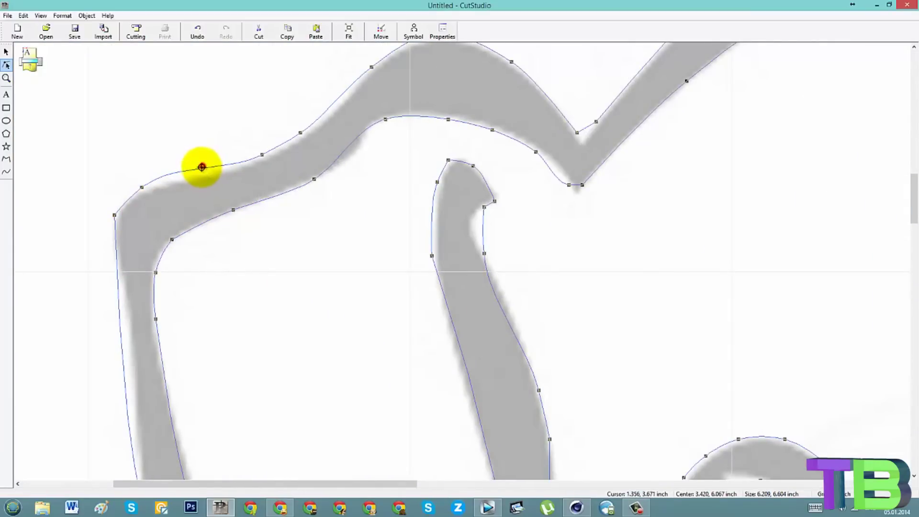
left_click_drag(201, 167, 200, 177)
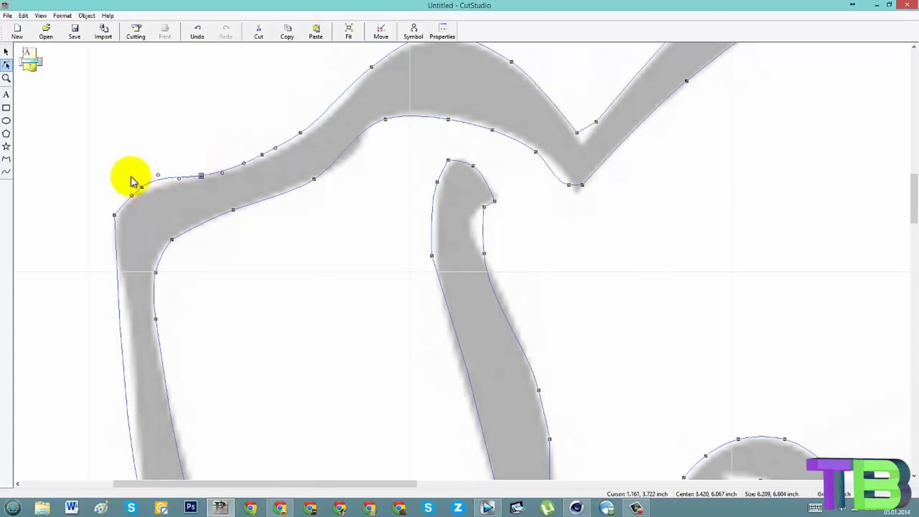
left_click_drag(142, 187, 140, 192)
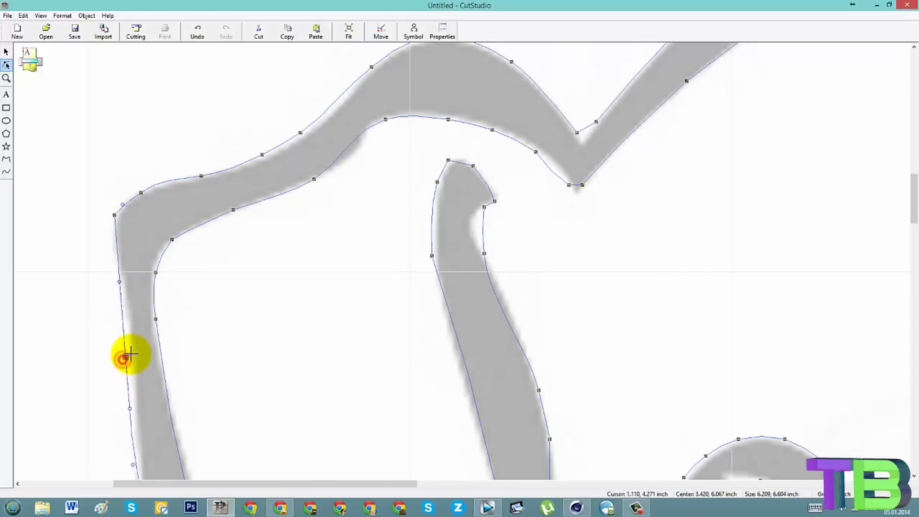
Step: Add an anchor in the notch of the left ear's inner strip, apply Make Curve Polyline, and extend both its handles to round the notch
scroll(232, 339, "down", 3)
scroll(282, 287, "up", 4)
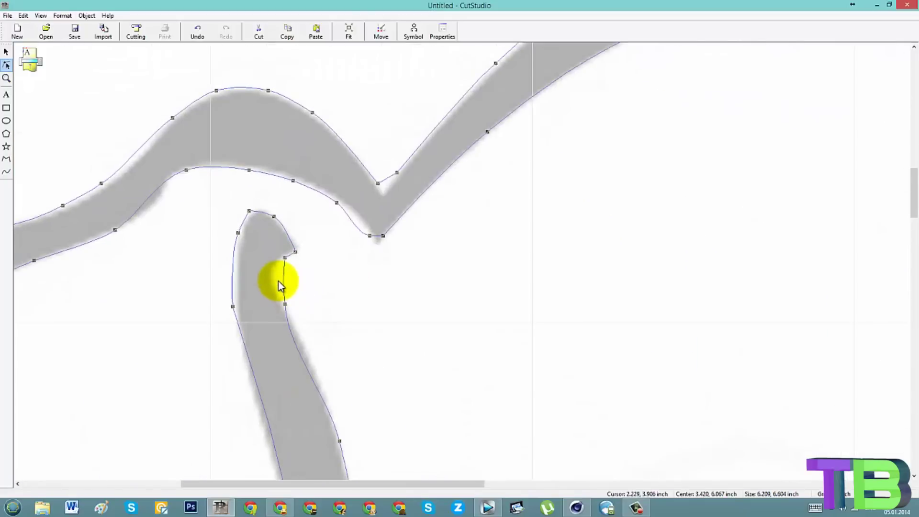
left_click_drag(289, 268, 267, 272)
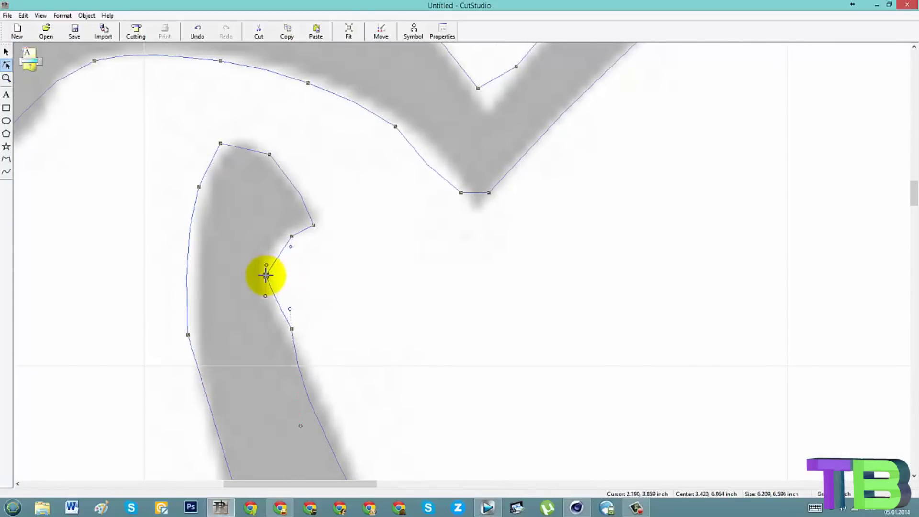
right_click(266, 275)
left_click(275, 284)
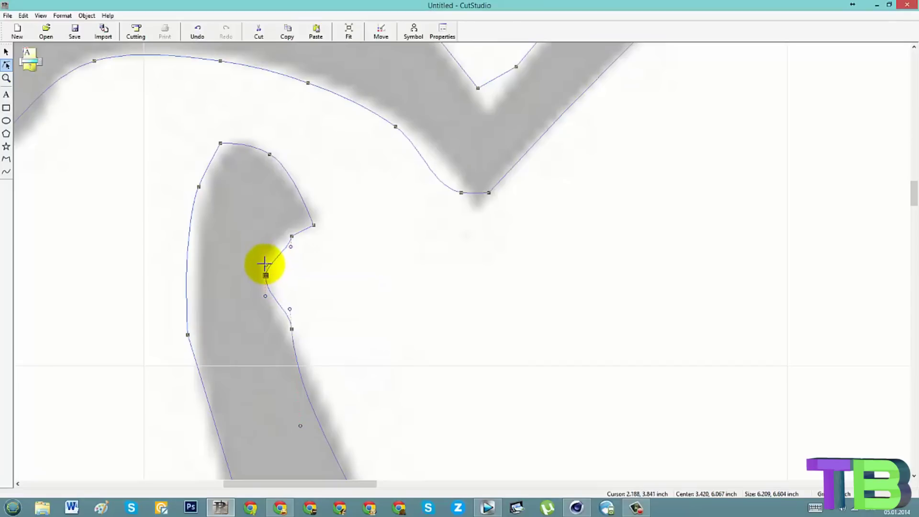
left_click_drag(263, 255, 263, 244)
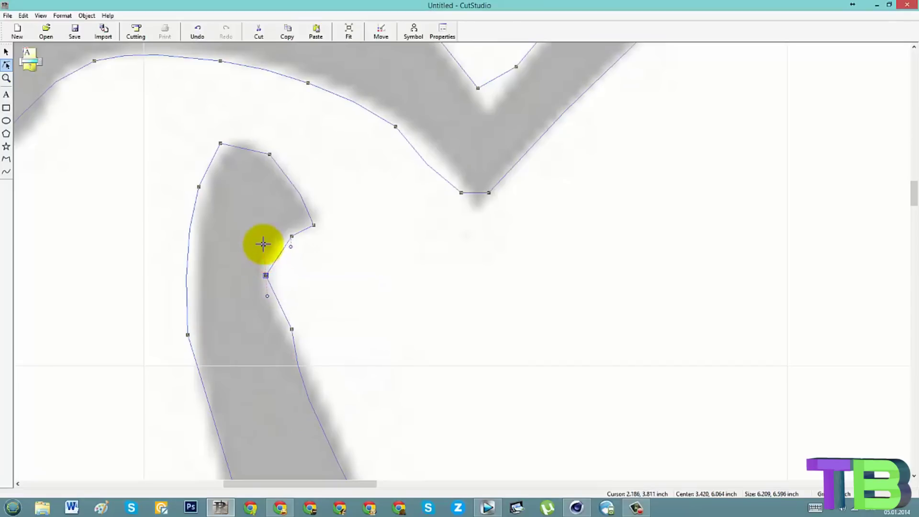
left_click(267, 297)
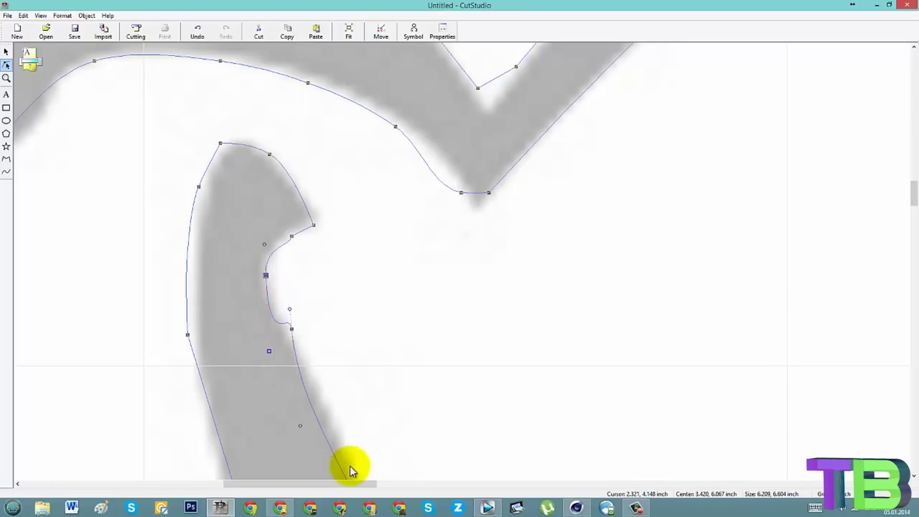
Step: Switch to Chrome and preview the cartoon dog-in-a-car clip art and its related images in the puppy outline results
left_click(282, 507)
scroll(492, 328, "up", 7)
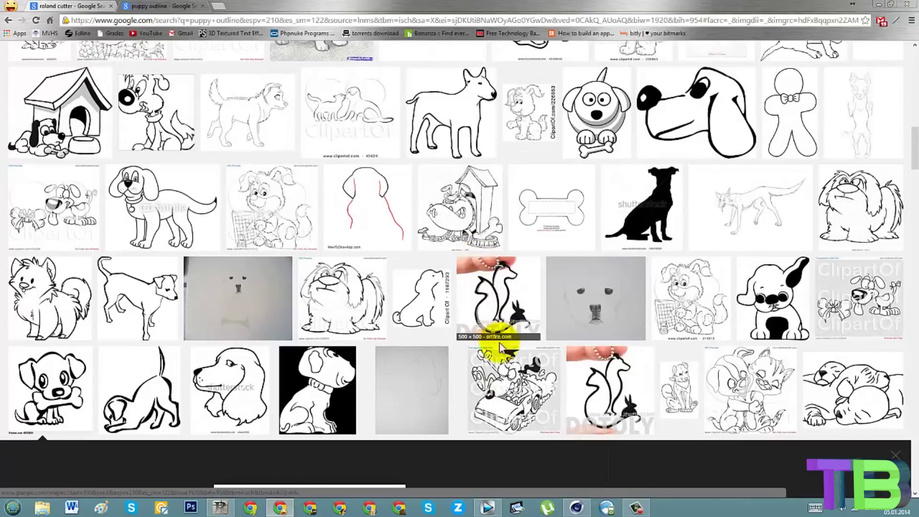
left_click(502, 376)
scroll(387, 313, "down", 5)
scroll(389, 225, "up", 4)
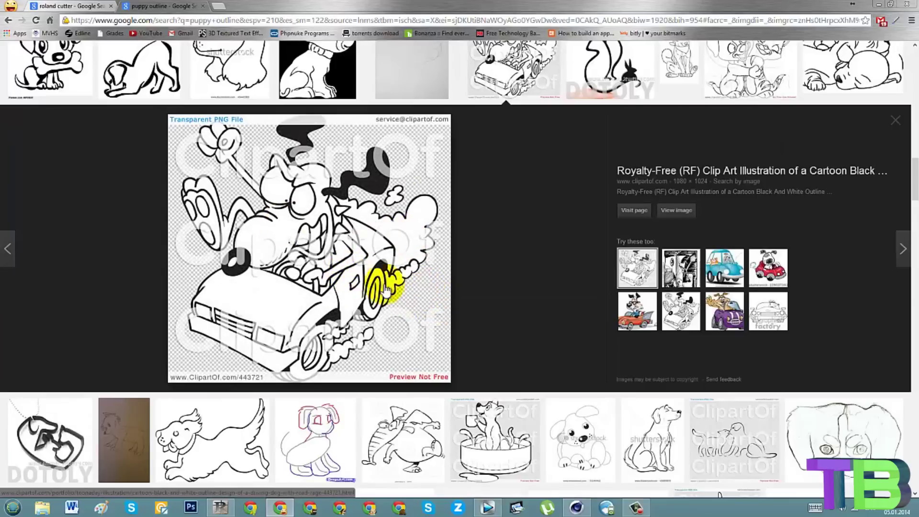
left_click(767, 267)
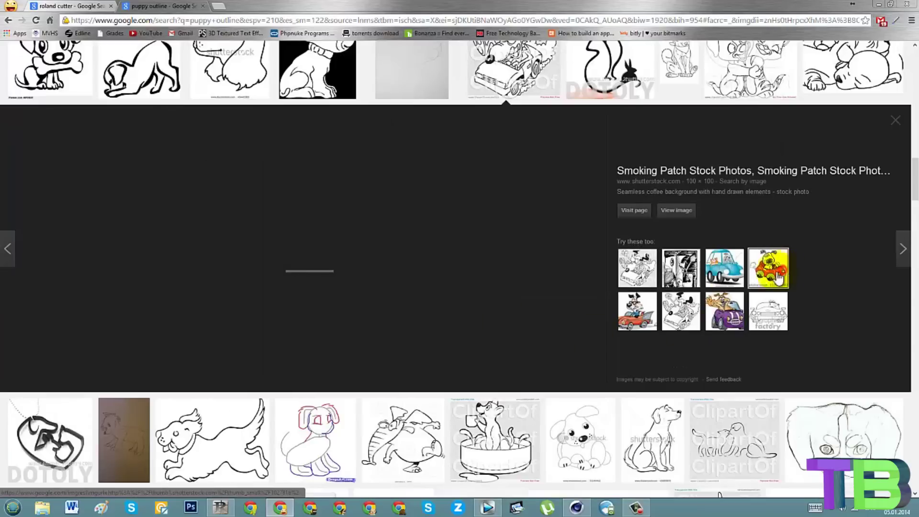
left_click(720, 322)
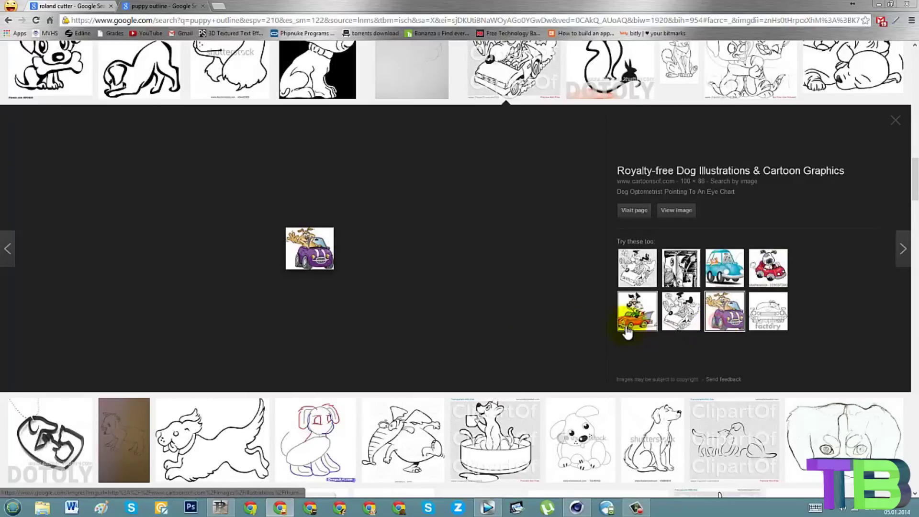
Step: Return to the first puppy outline results and preview the sitting puppy with the neckerchief
scroll(180, 328, "up", 10)
scroll(194, 348, "up", 10)
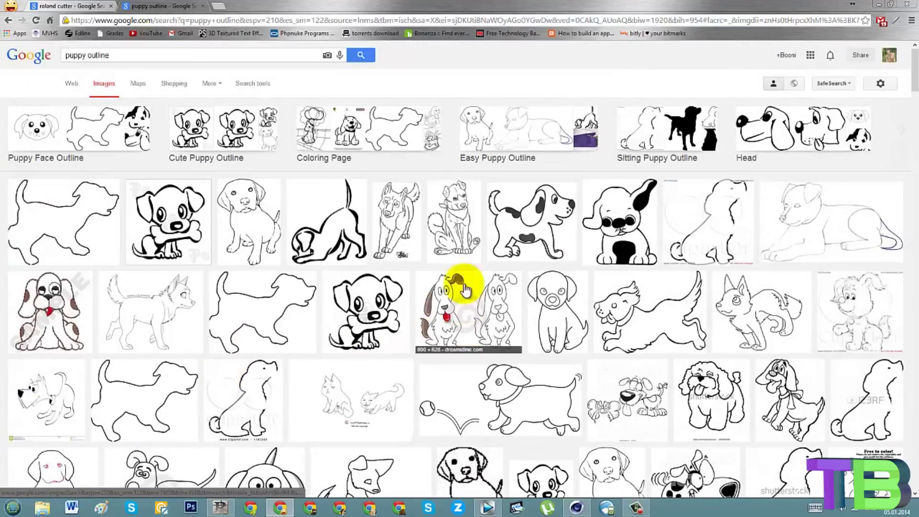
left_click(469, 225)
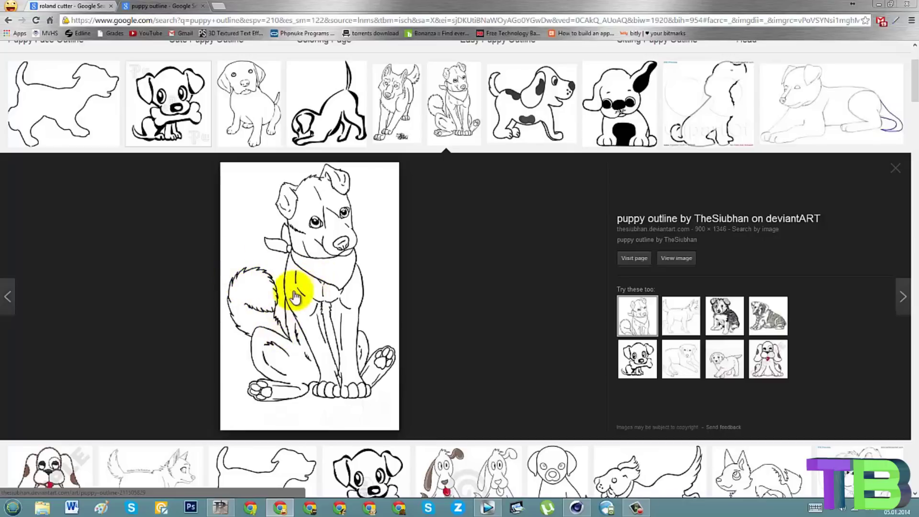
Step: Preview the plain walking puppy outline in the puppy outline image results
scroll(287, 257, "up", 3)
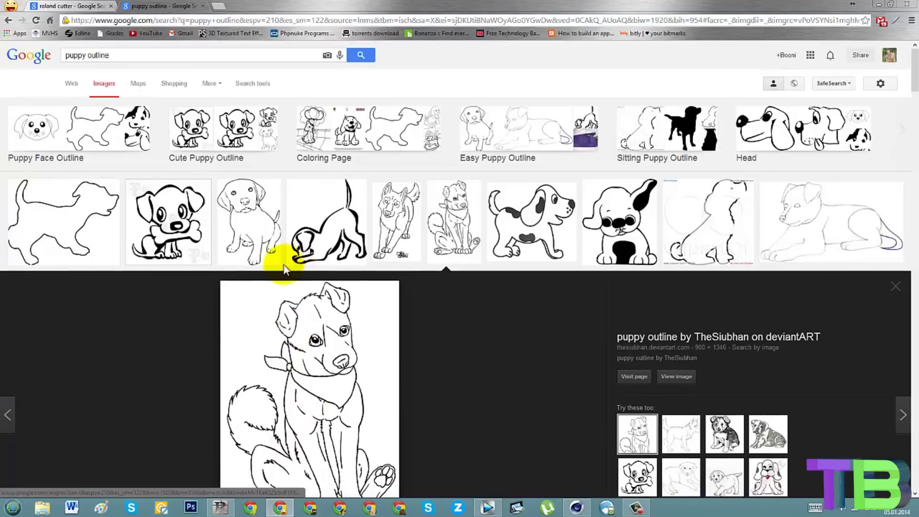
left_click(108, 226)
scroll(158, 229, "down", 1)
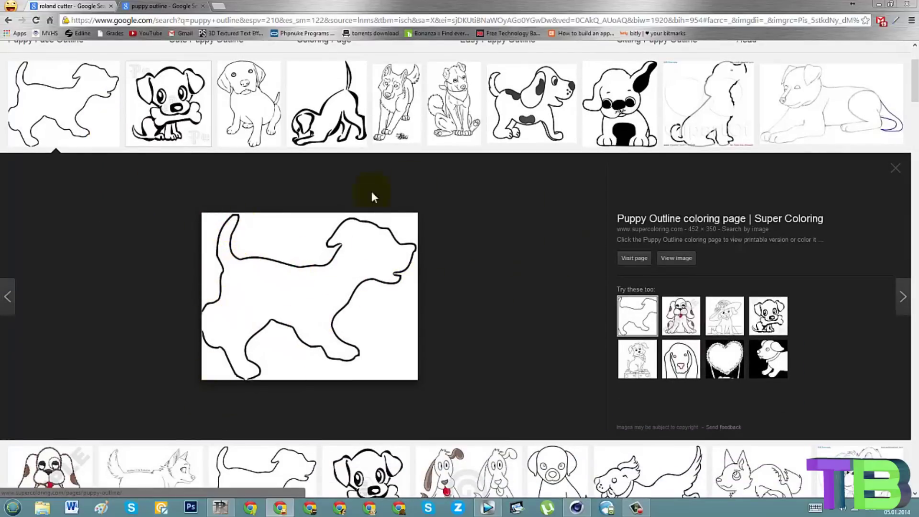
scroll(421, 335, "up", 3)
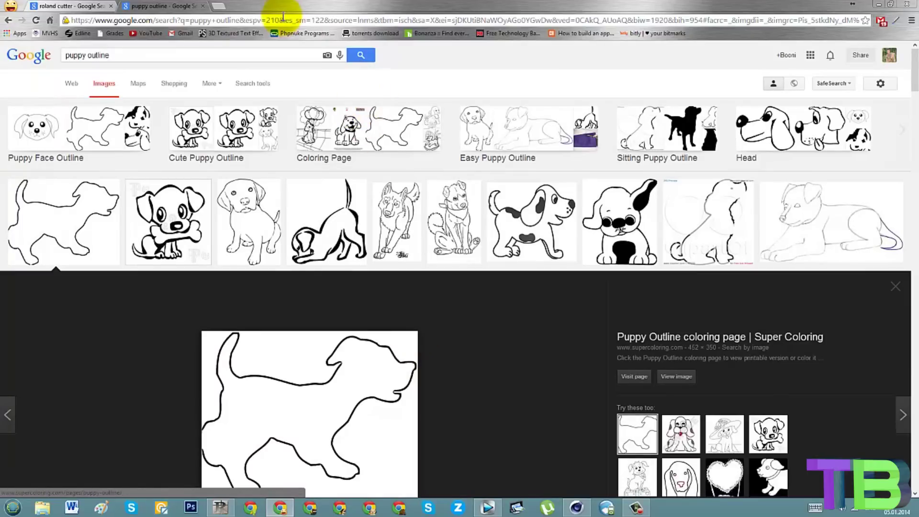
Step: Search Google for "mickey minnie outline" and show the image results
left_click(282, 19)
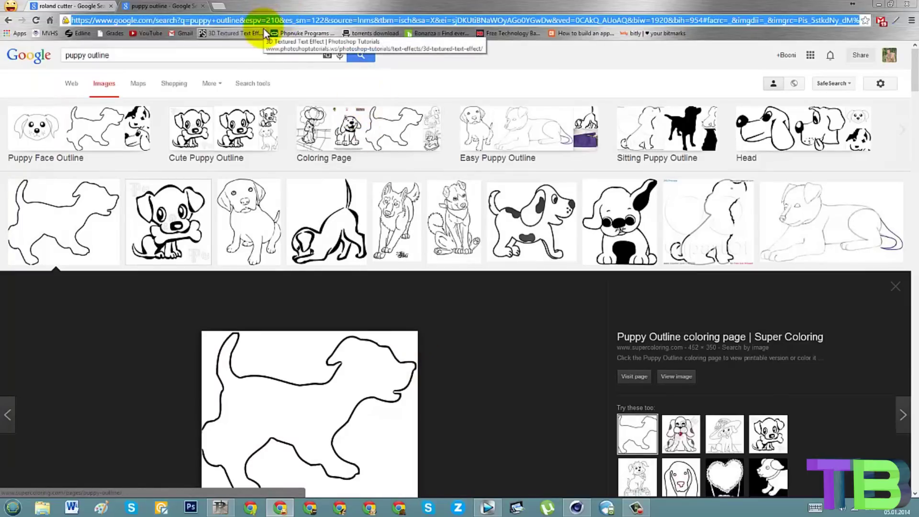
type("mickey")
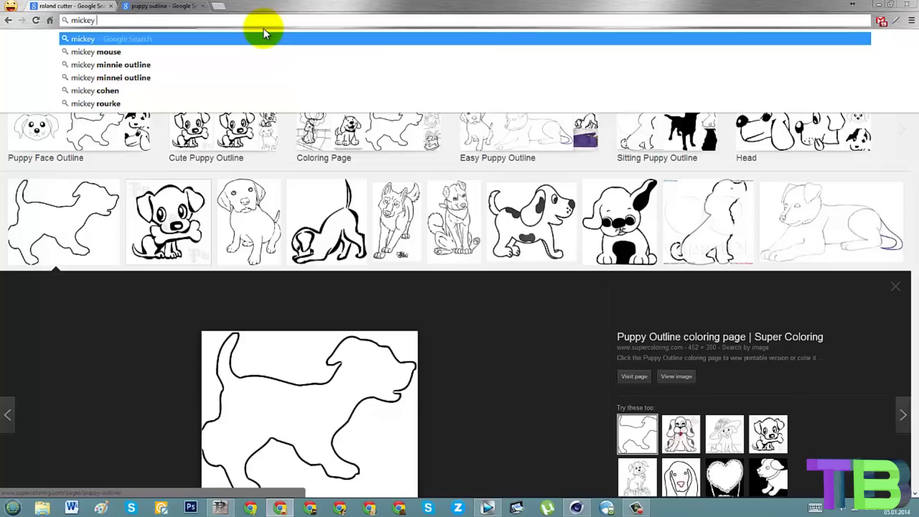
type("minn")
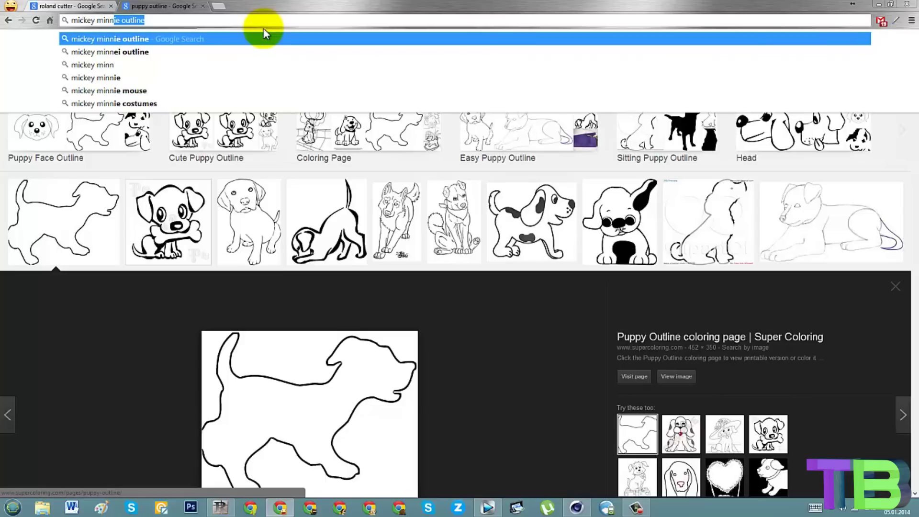
key("Return")
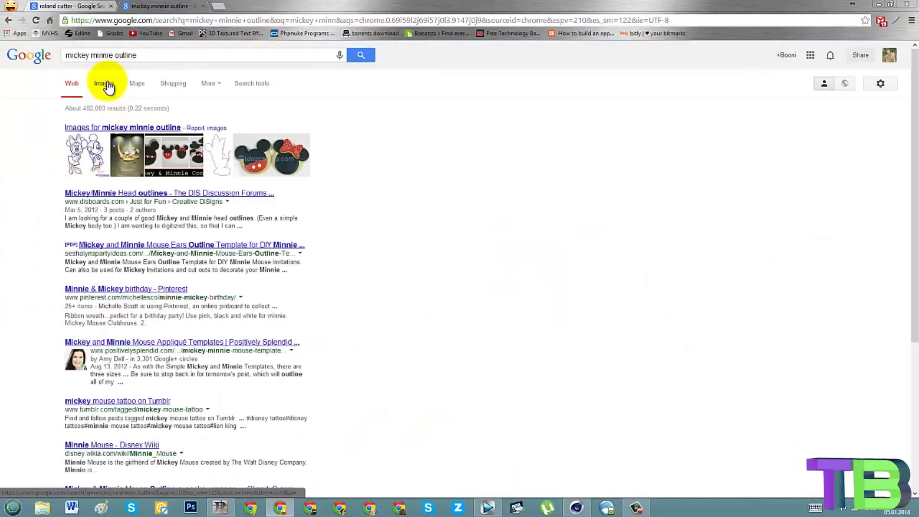
left_click(109, 81)
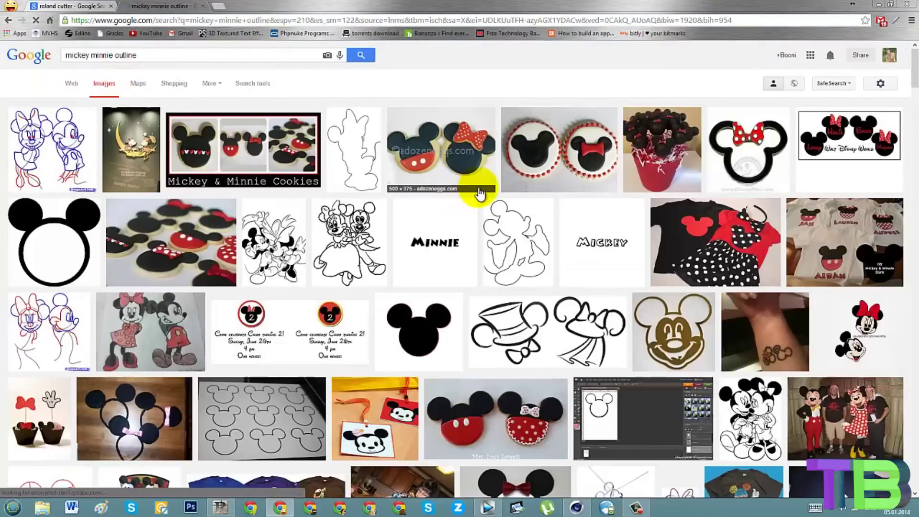
Step: Preview the black-and-white Mickey and Minnie coloring page from mabhero.com and copy the image
scroll(478, 192, "down", 2)
scroll(486, 196, "down", 1)
left_click(740, 251)
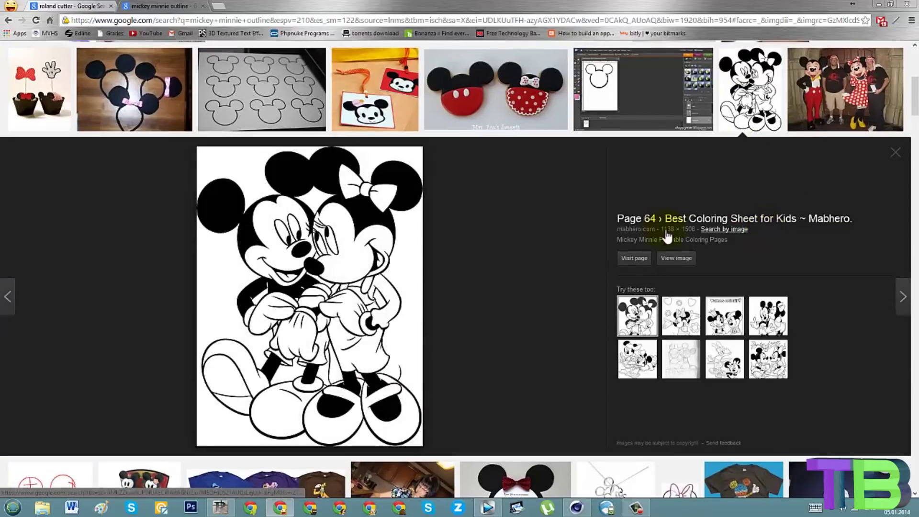
left_click(323, 286)
right_click(312, 277)
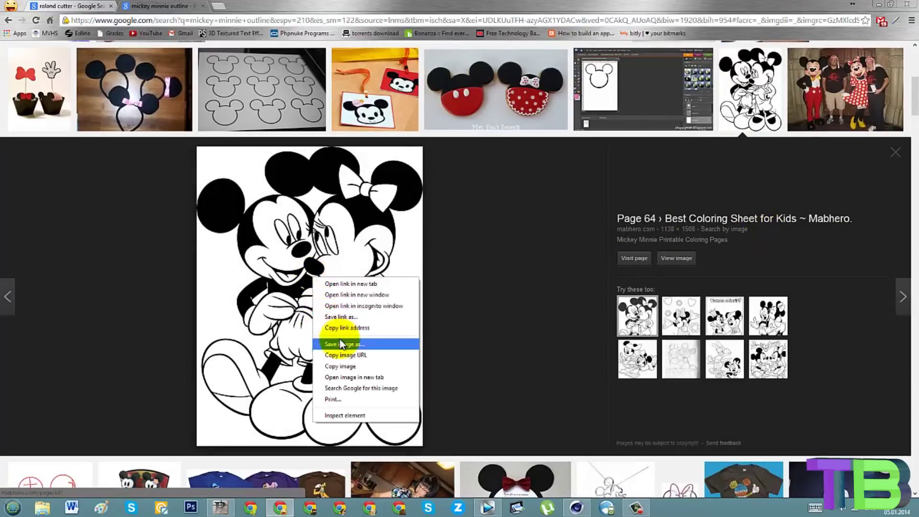
left_click(350, 366)
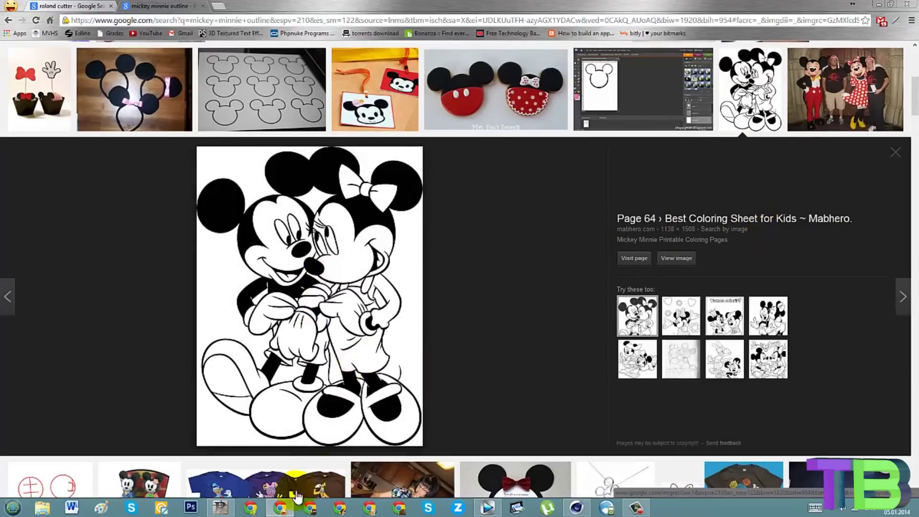
Step: Switch to CutStudio and delete the puppy contour lines and the puppy image beneath the TECH BOONI text
left_click(220, 507)
scroll(409, 322, "down", 6)
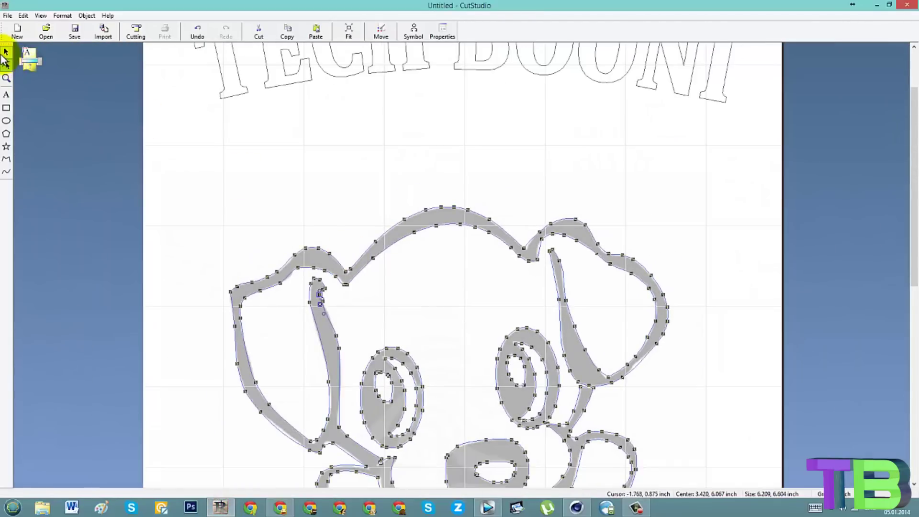
left_click(6, 53)
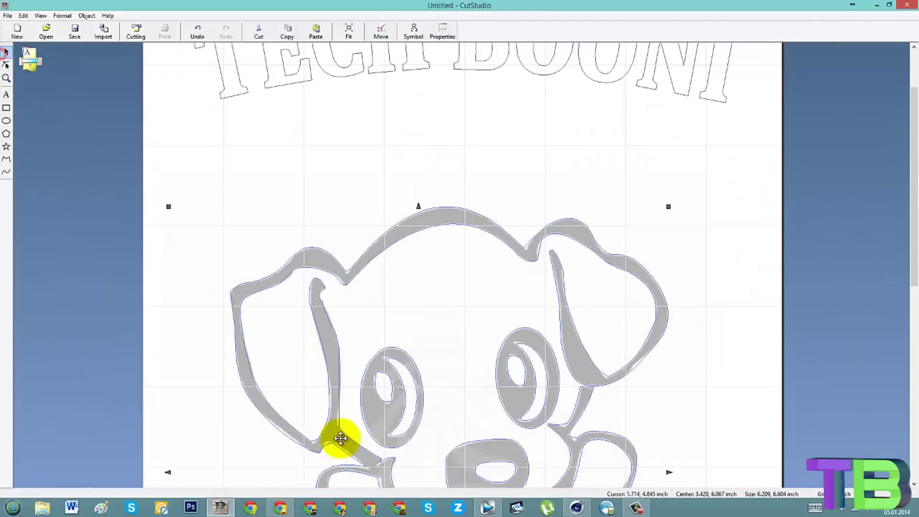
scroll(447, 416, "down", 3)
left_click(498, 310)
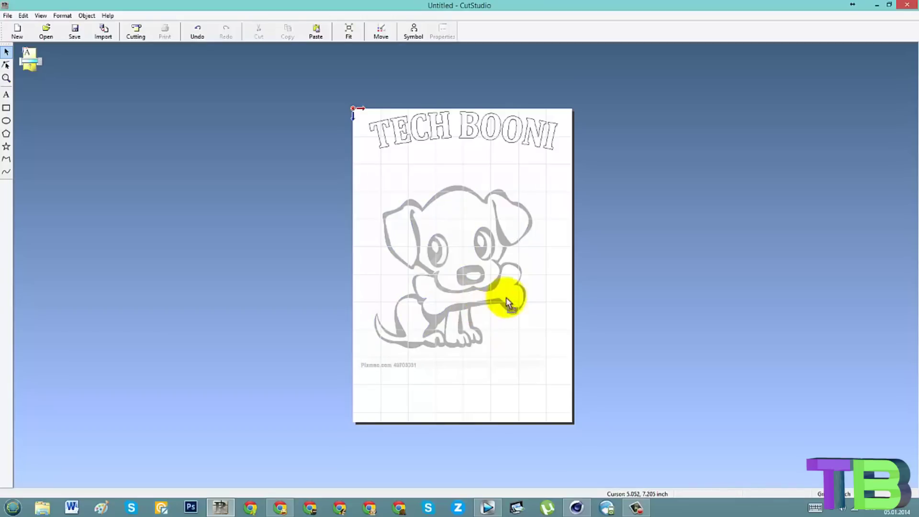
key("Delete")
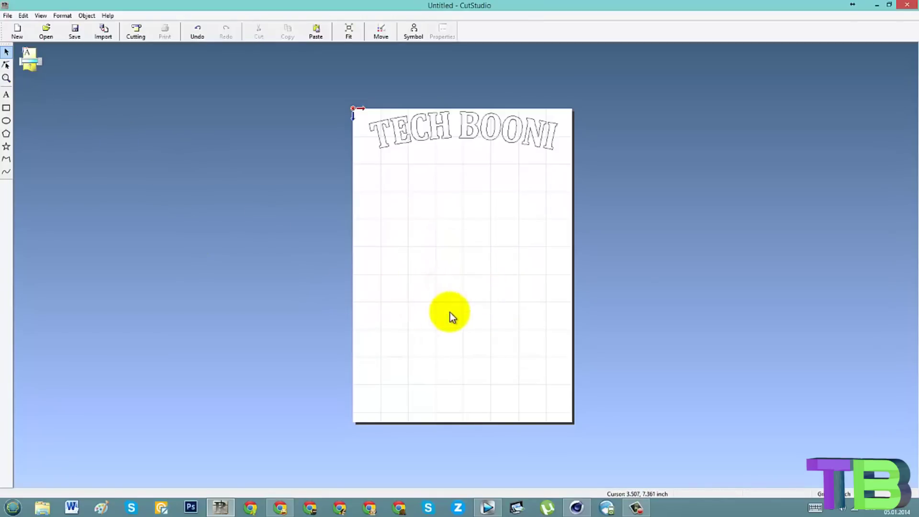
Step: Paste the copied image with the Don't Save option and scale it to about 6.55 × 8.68 inches beneath the TECH BOONI text
key("ctrl+s")
left_click(417, 242)
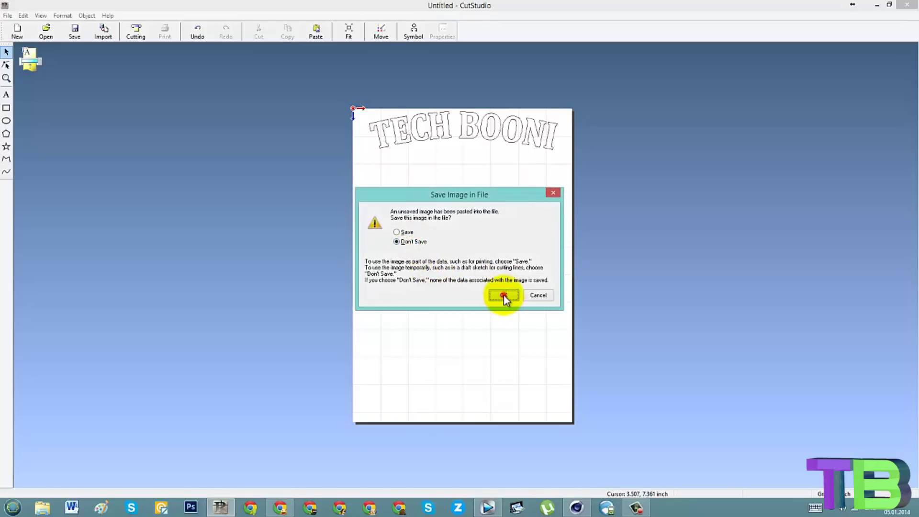
left_click(504, 295)
scroll(690, 240, "down", 2)
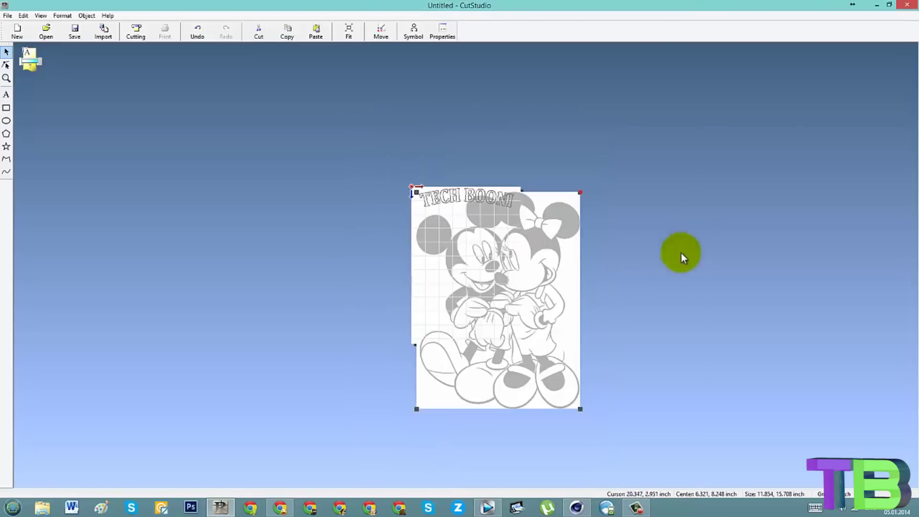
left_click_drag(581, 409, 486, 286)
Step: Run Image Outline on the Mickey and Minnie image, extract its contour lines, and apply them
scroll(471, 274, "up", 3)
right_click(473, 277)
left_click(493, 316)
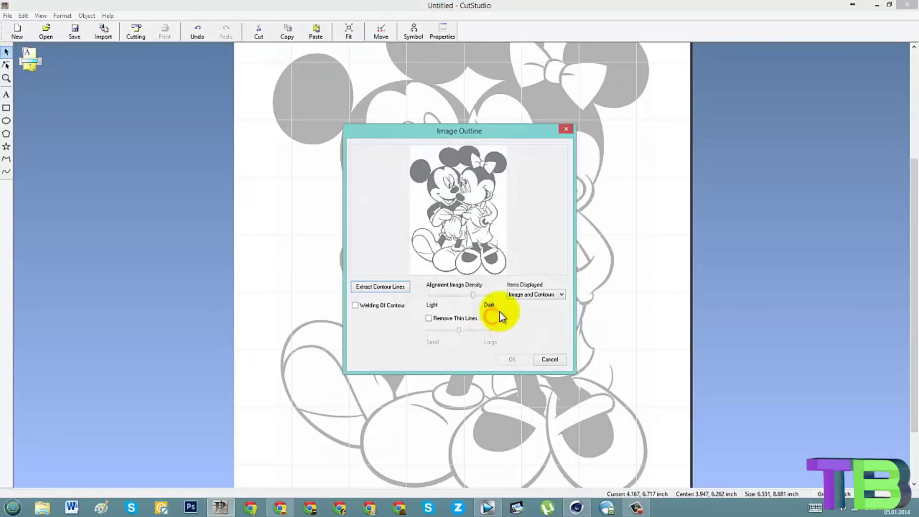
left_click(395, 289)
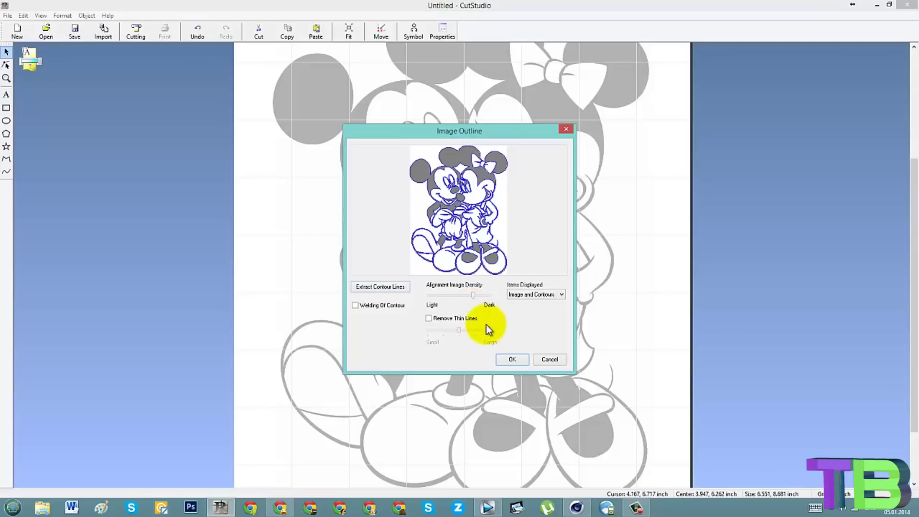
left_click(504, 360)
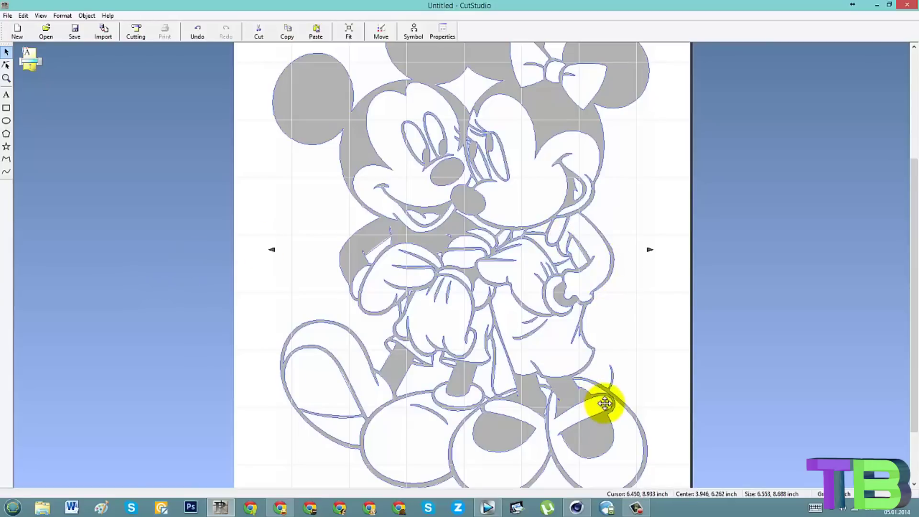
Step: Edit the contour tip of the short crease on Minnie's dress, applying Snap to Nearest Point and moving its anchors to fit the gray line
scroll(597, 386, "up", 5)
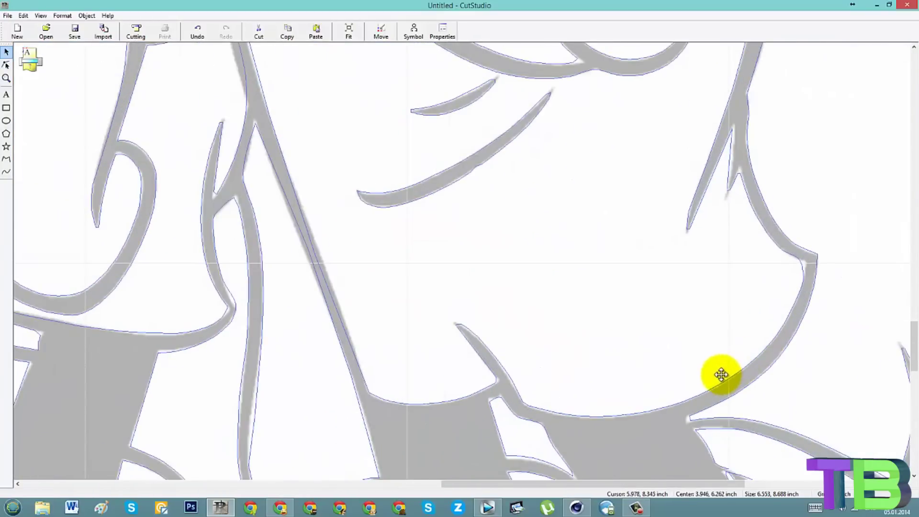
scroll(747, 192, "up", 5)
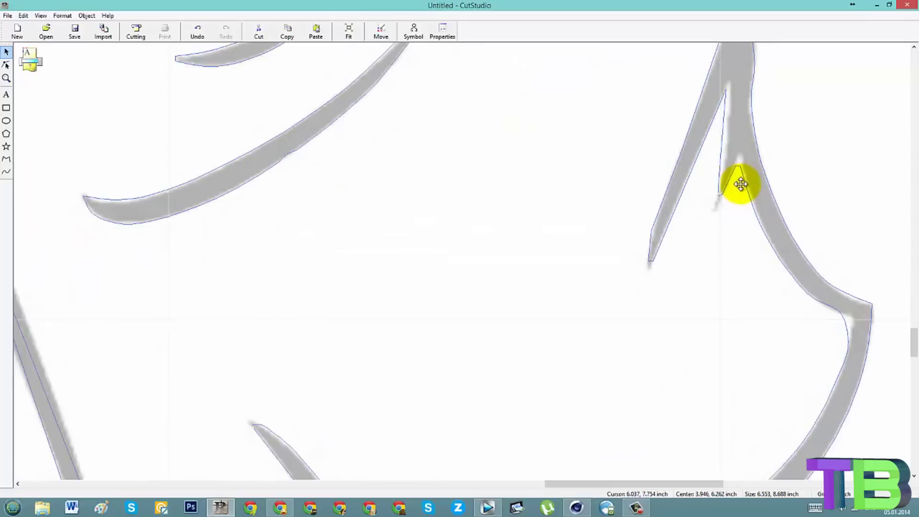
scroll(722, 246, "up", 2)
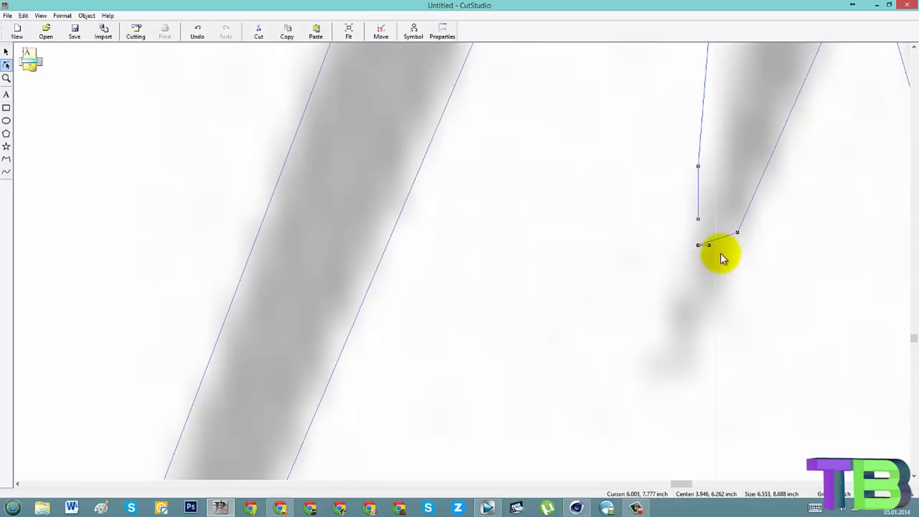
left_click(698, 244)
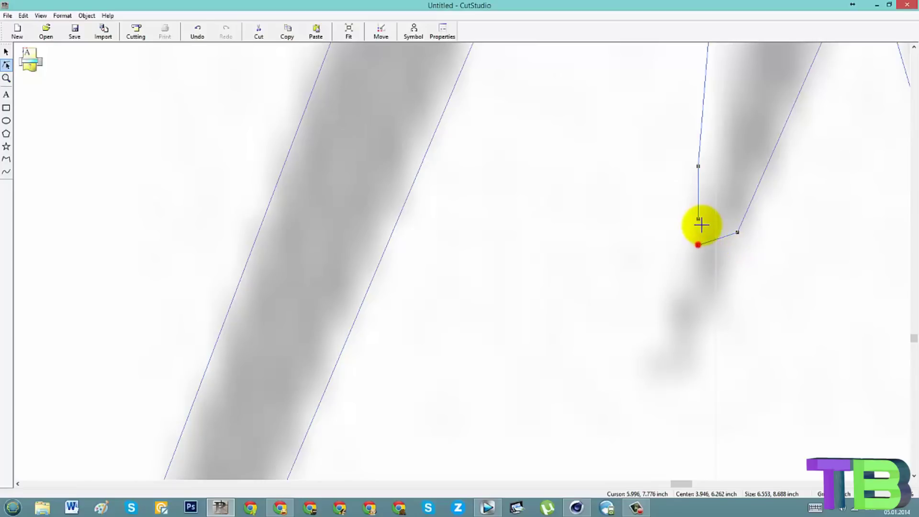
right_click(701, 224)
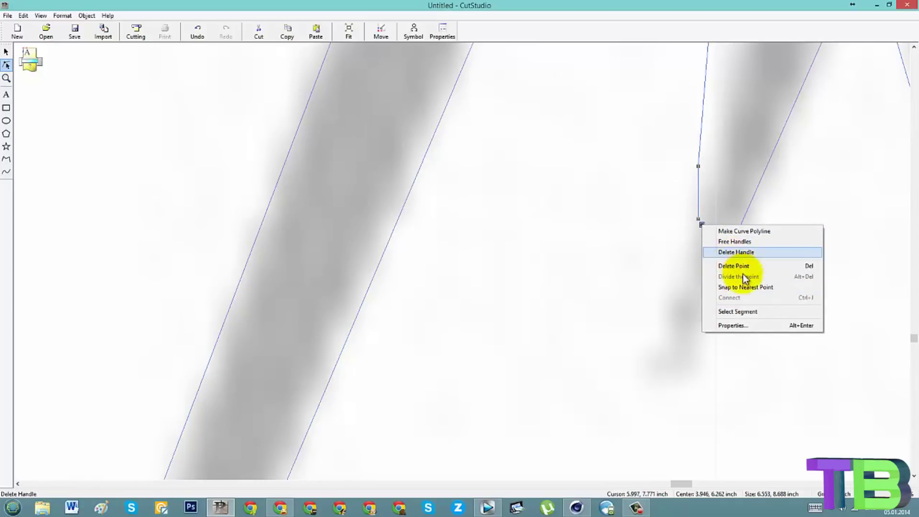
left_click(745, 287)
left_click(698, 220)
left_click(670, 211)
right_click(737, 233)
left_click(744, 239)
left_click(751, 259)
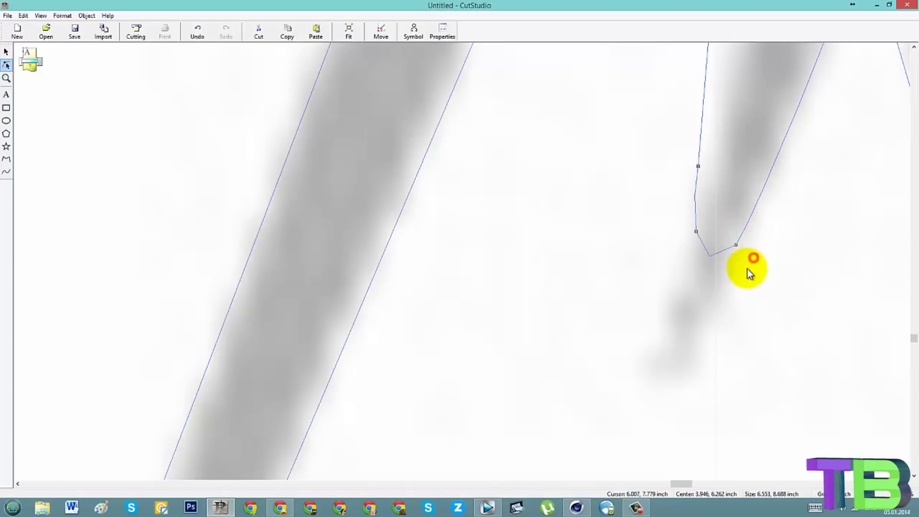
Step: Leave point editing and deselect the Mickey and Minnie contour lines
scroll(770, 256, "down", 3)
scroll(785, 239, "down", 5)
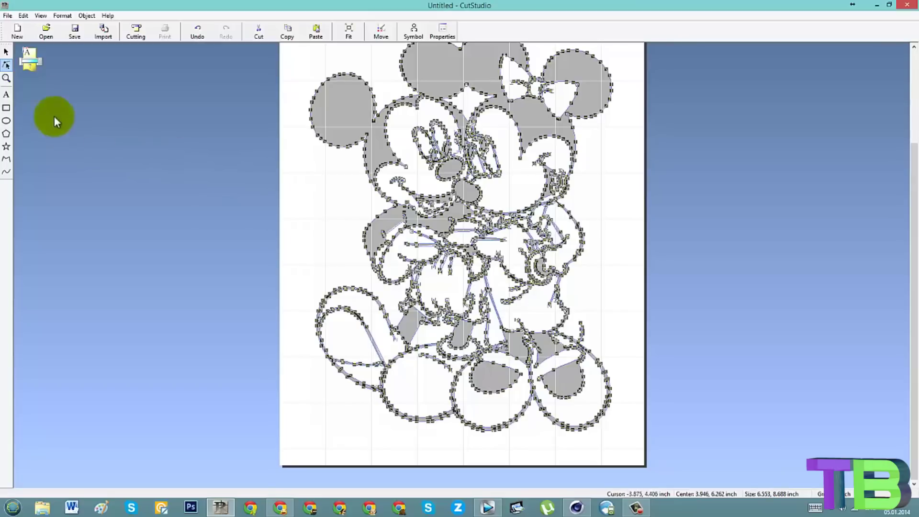
left_click(6, 52)
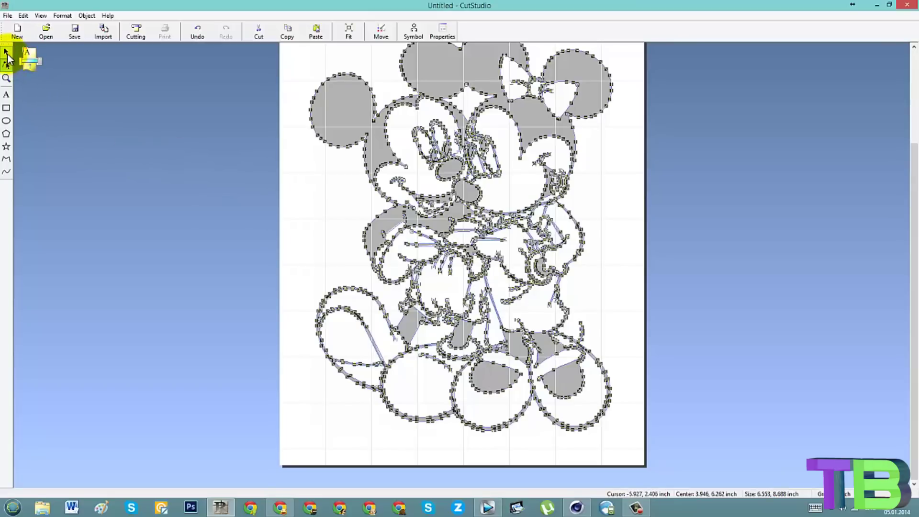
left_click(74, 108)
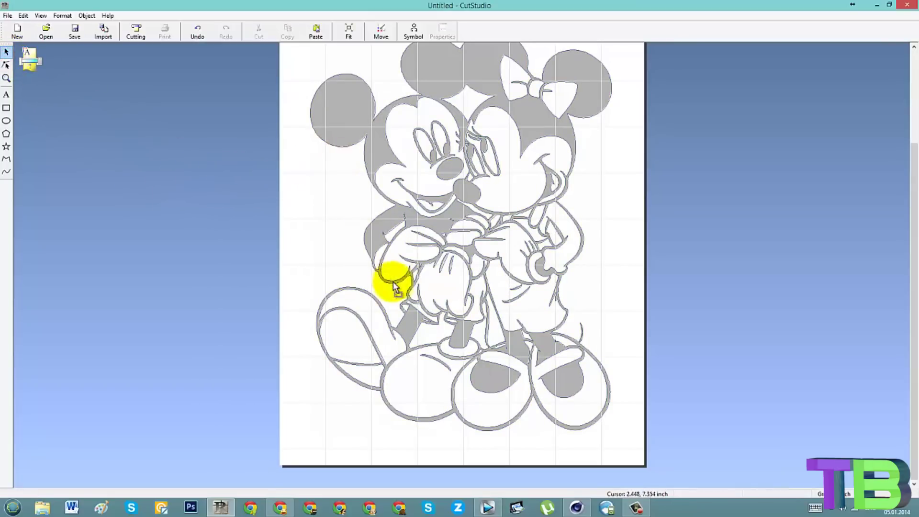
Step: Examine the contour's anchor points around Minnie's bow and ears in point editing mode
scroll(392, 287, "down", 2)
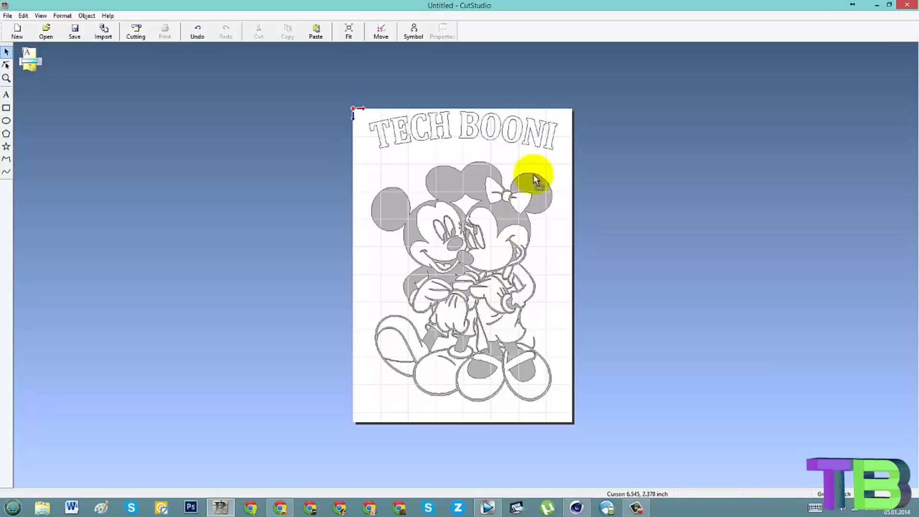
scroll(535, 174, "up", 3)
scroll(697, 142, "up", 2)
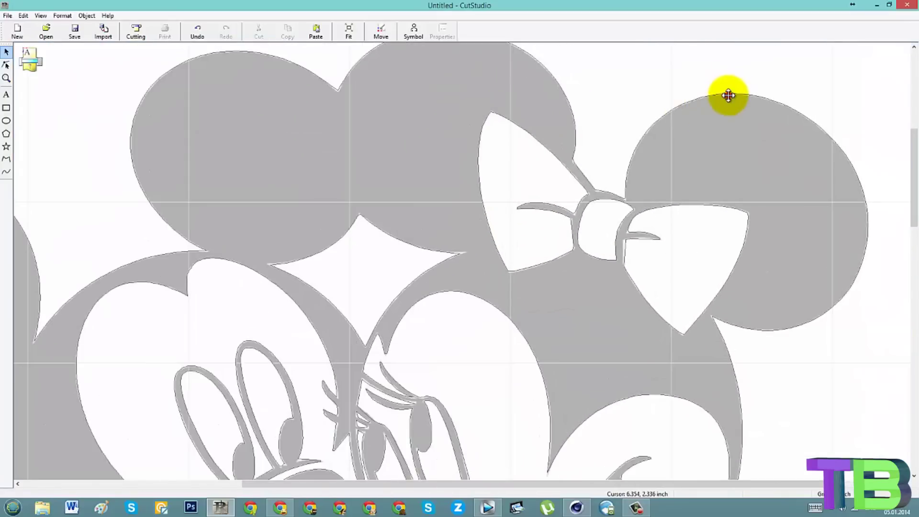
double_click(727, 96)
scroll(730, 90, "up", 2)
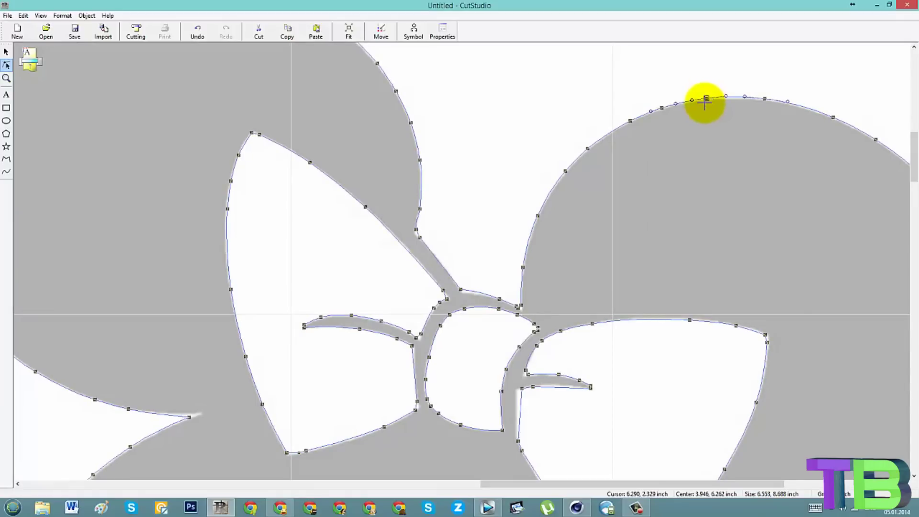
scroll(700, 162, "down", 3)
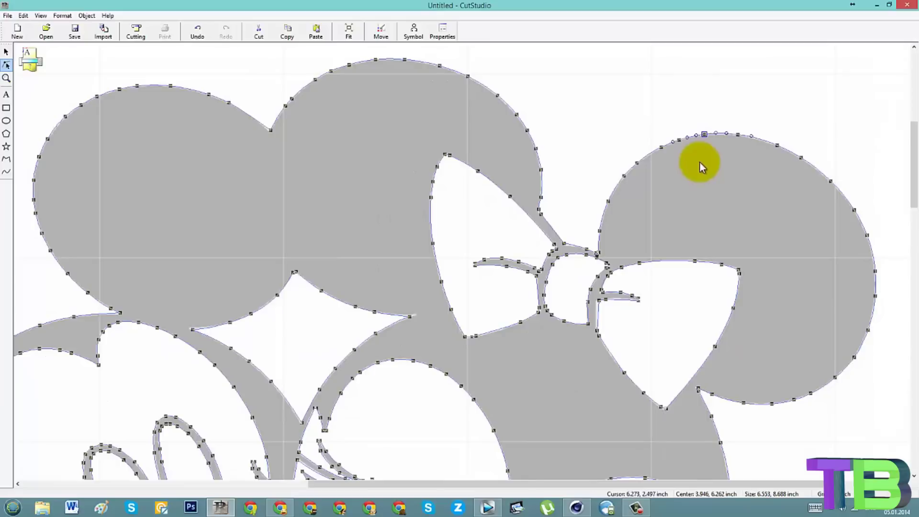
Step: Leave point editing and select the curved TECH BOONI text
left_click(8, 51)
scroll(144, 115, "down", 5)
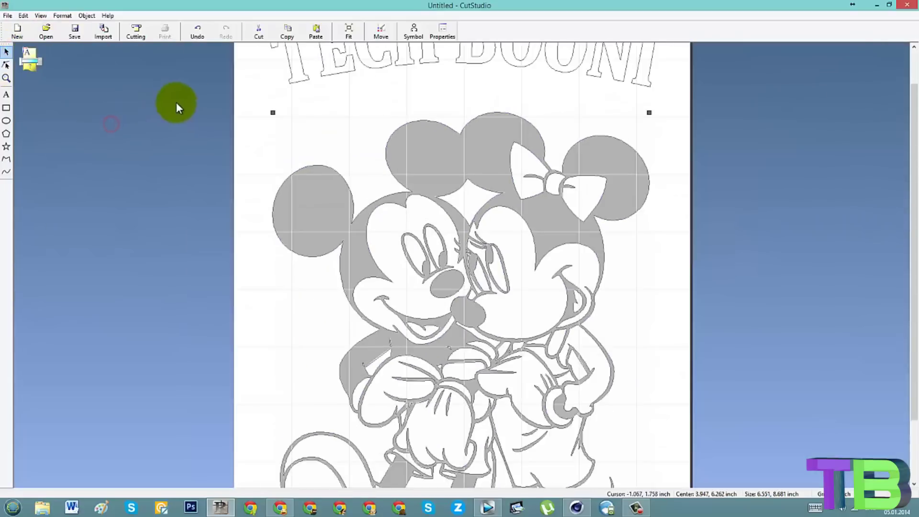
left_click(468, 141)
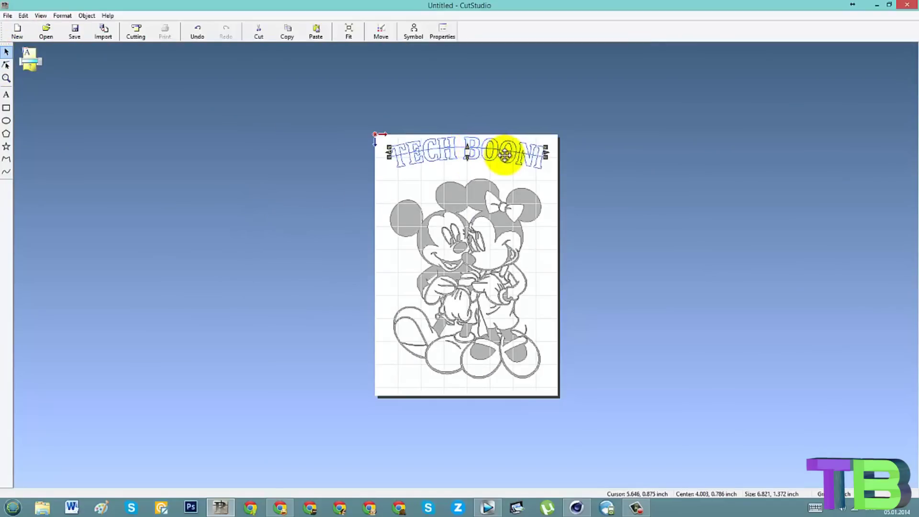
Step: Delete the curved TECH BOONI text, the extracted contour lines and the Mickey and Minnie image
key("Delete")
left_click(486, 195)
left_click(491, 207)
left_click(490, 207)
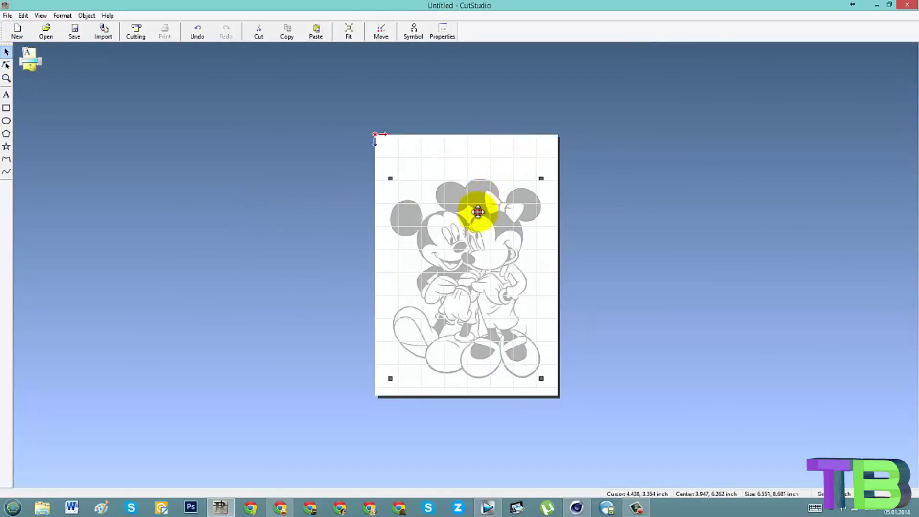
key("Delete")
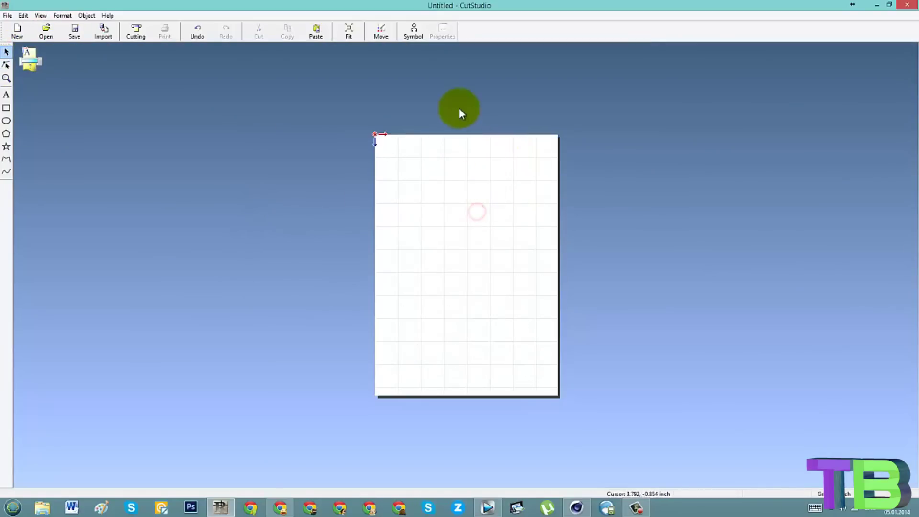
Step: Draw a rectangle about 5.4 by 4.7 inches on the page, with a large ellipse inside it
left_click(6, 107)
mouse_move(413, 181)
left_mouse_down()
mouse_move(521, 288)
mouse_move(537, 288)
left_mouse_up()
left_click(6, 120)
scroll(472, 263, "up", 2)
left_click_drag(346, 99, 624, 338)
Step: Draw a five-pointed star inside the ellipse and a closed four-sided polyline in the star's centre
left_click(7, 146)
left_click_drag(427, 158, 554, 297)
left_click(7, 161)
left_click(490, 207)
left_click(472, 219)
left_click(493, 242)
left_click(525, 226)
left_click(491, 207)
left_click(6, 51)
left_click(155, 127)
scroll(375, 273, "down", 3)
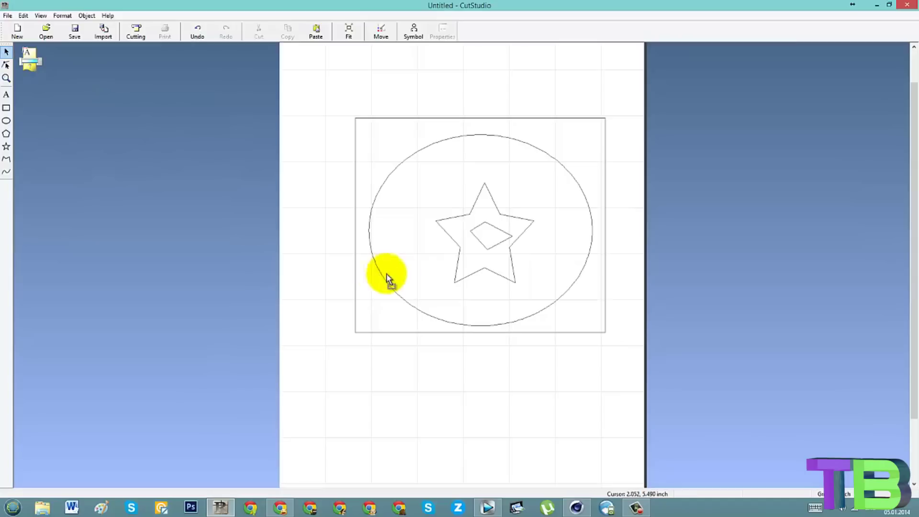
Step: Select the rectangle, ellipse, star and four-sided shape and convert them to polylines
left_click_drag(436, 277, 343, 326)
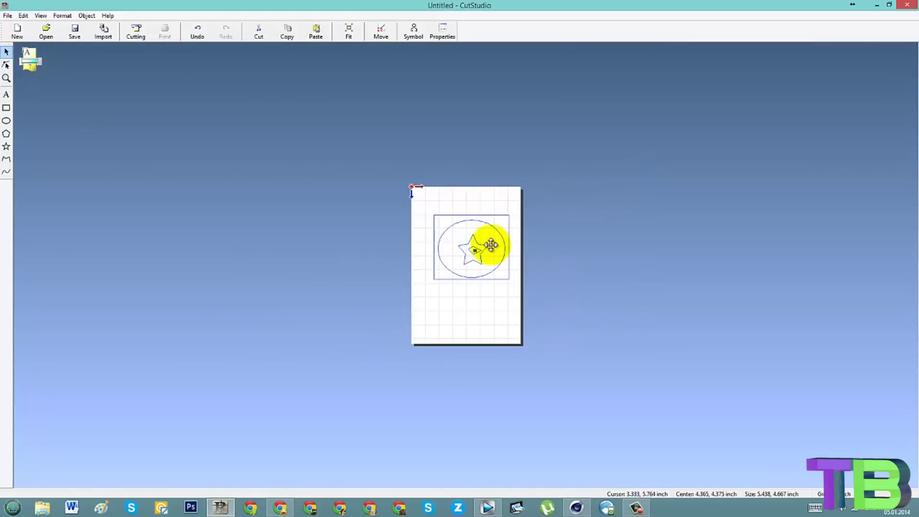
scroll(488, 254, "up", 3)
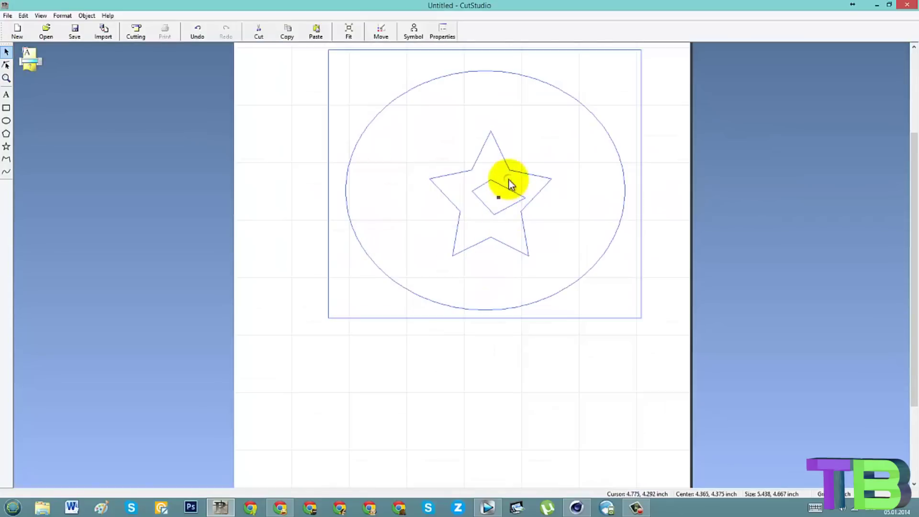
right_click(509, 179)
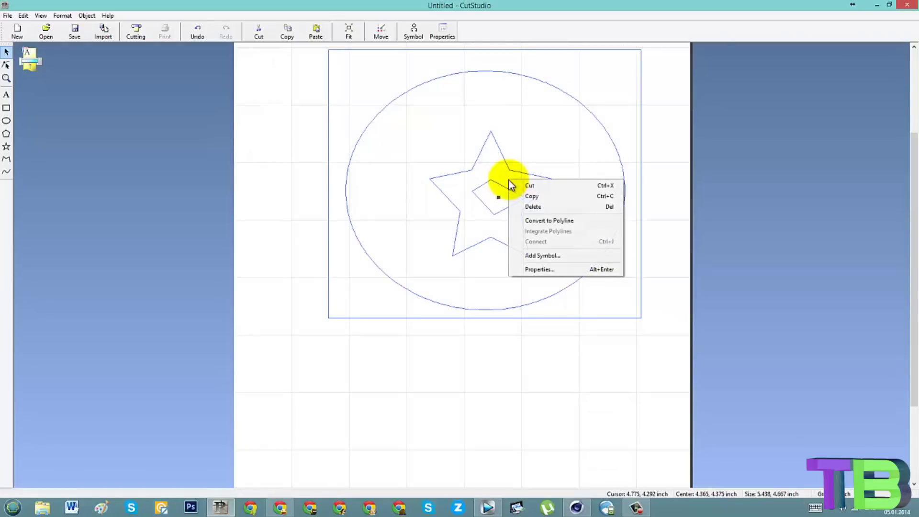
left_click(535, 221)
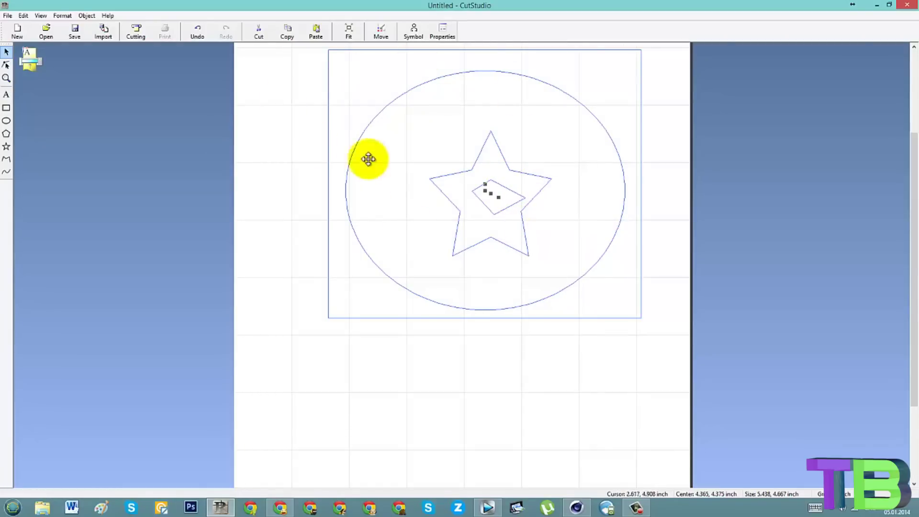
Step: Combine the selected shapes into one object with Integrate Polylines
scroll(497, 232, "down", 5)
scroll(480, 256, "up", 3)
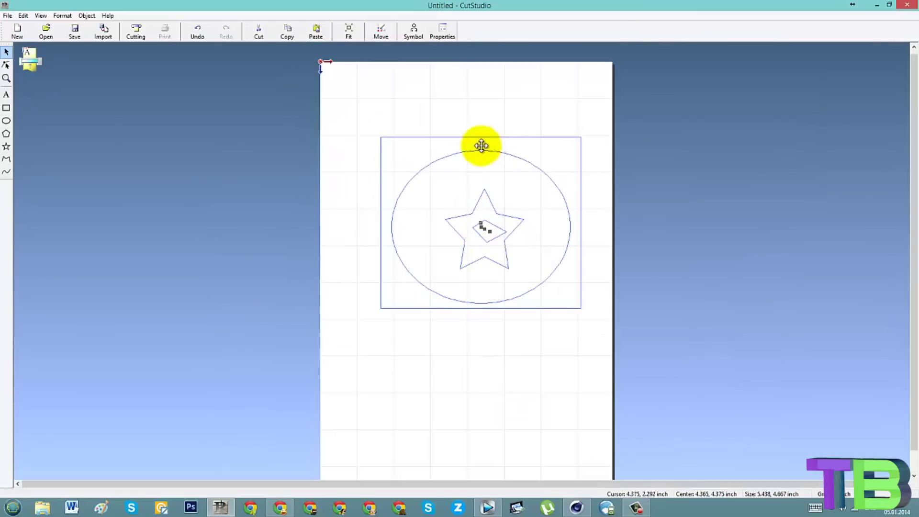
scroll(481, 145, "up", 2)
right_click(506, 247)
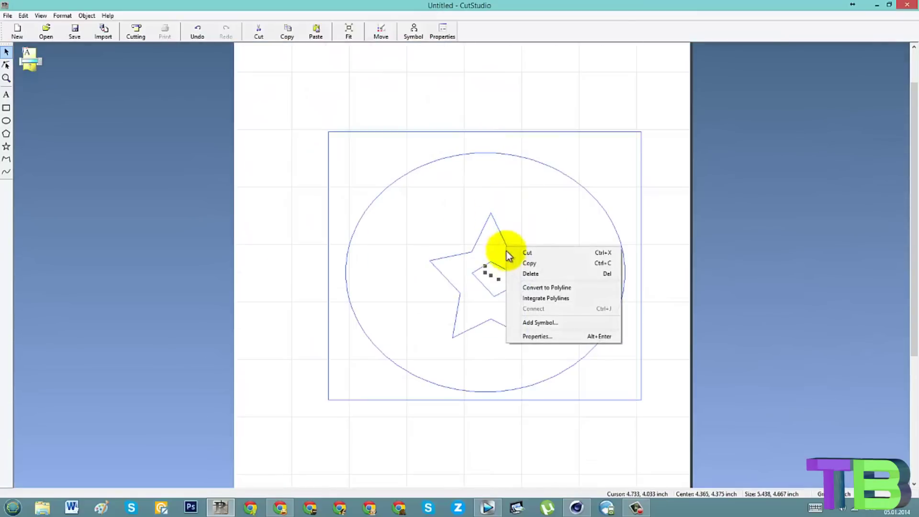
left_click(529, 300)
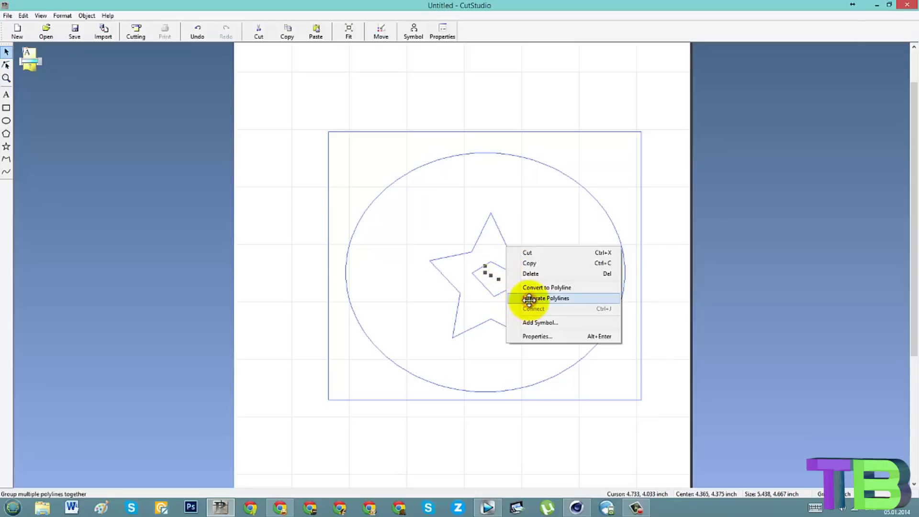
Step: Move the combined shape up and slightly left on the page, centring it at about 3.85, 3.78 inches
left_click_drag(634, 317, 742, 287)
left_click(744, 286)
left_click(659, 336)
left_click_drag(628, 315, 570, 321)
left_click_drag(534, 146, 539, 176)
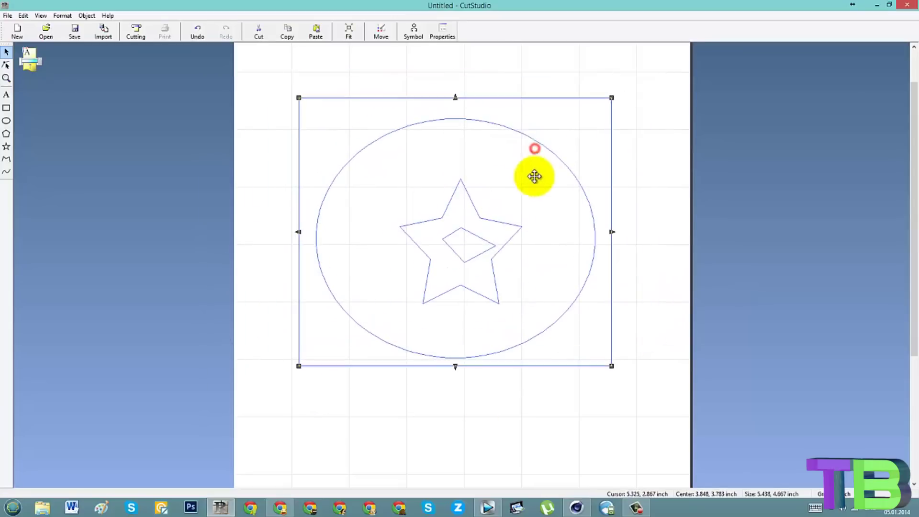
Step: Show the symbol library and place the Sample CAUTION symbol on the page near the rectangle's lower edge
left_click(413, 35)
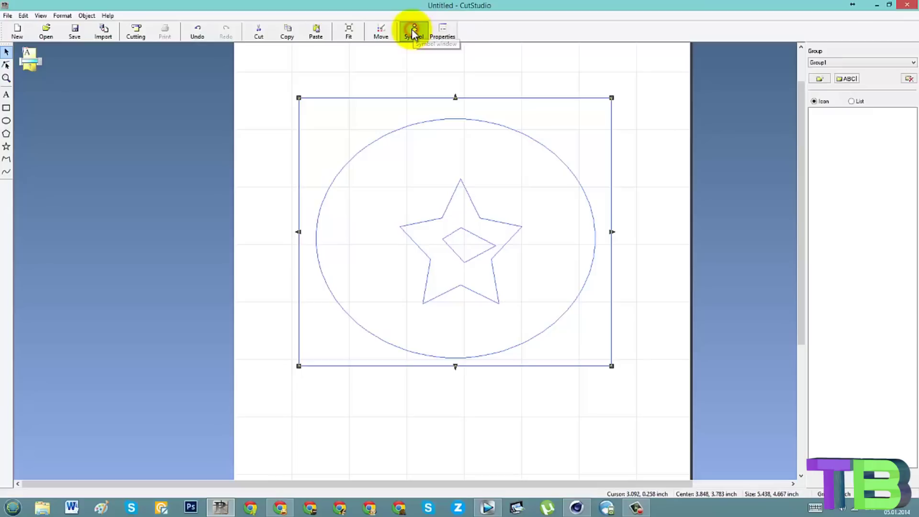
left_click(834, 166)
left_click_drag(832, 129, 509, 398)
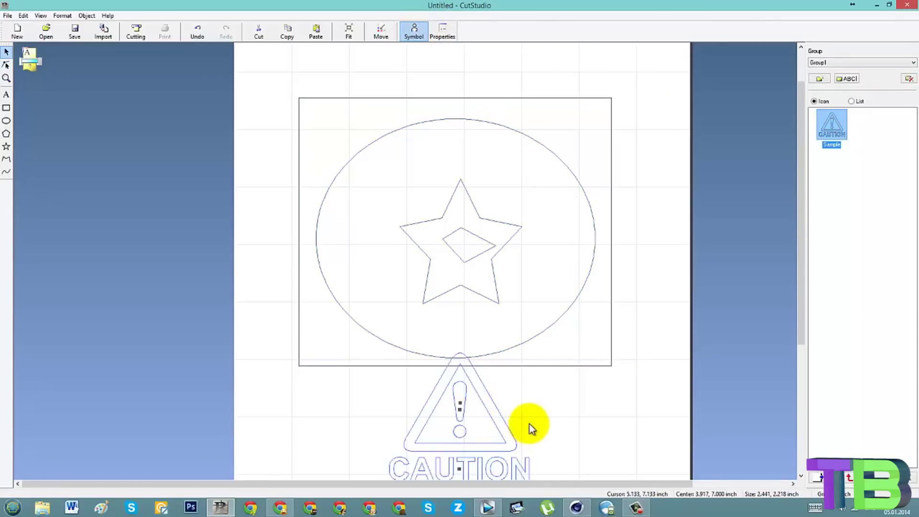
left_click(656, 354)
scroll(610, 421, "down", 3)
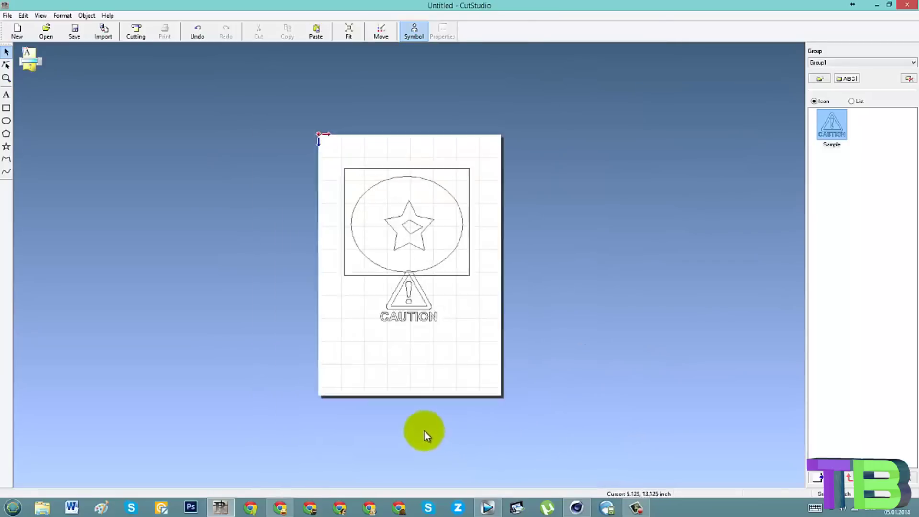
Step: Select all parts of the CAUTION symbol and move them below the rectangle, clear of its edge
scroll(432, 434, "up", 4)
left_click(416, 289)
left_click(539, 277)
left_click_drag(687, 171, 280, 424)
left_click_drag(398, 302, 369, 365)
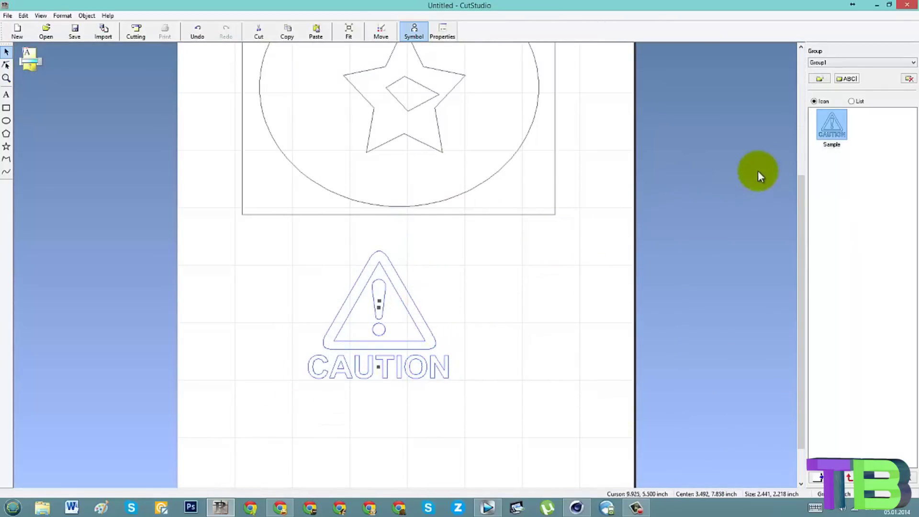
left_click(854, 398)
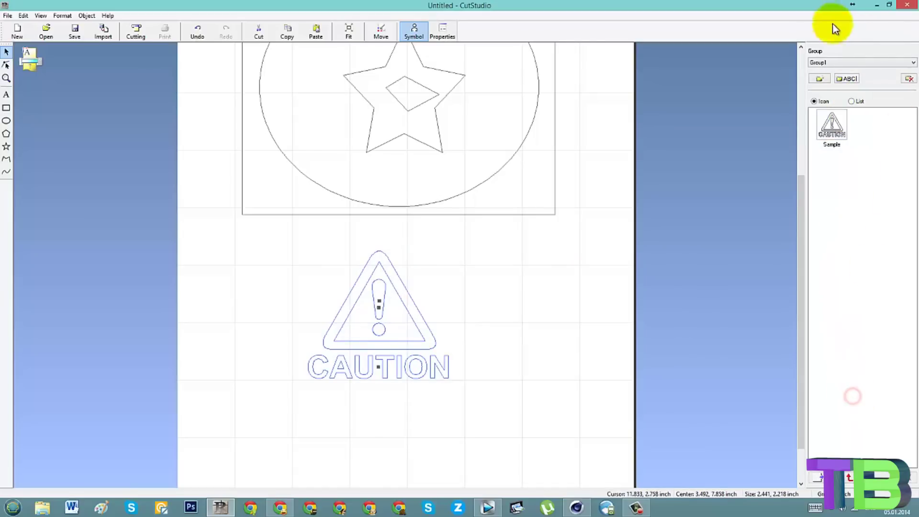
Step: Select the combined rectangle, ellipse and star shape and register it as a symbol named shapes in Group1
left_click(668, 154)
scroll(659, 154, "down", 3)
scroll(588, 163, "up", 2)
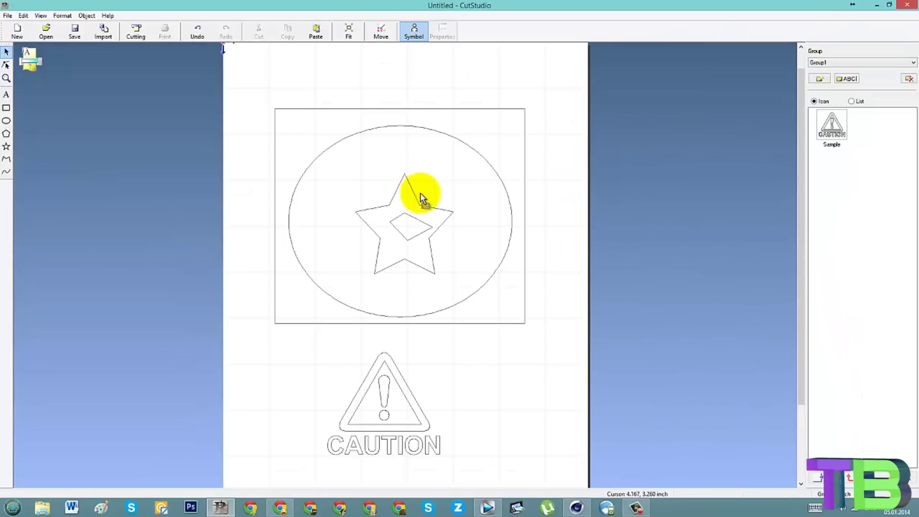
left_click(619, 275)
left_click(402, 230)
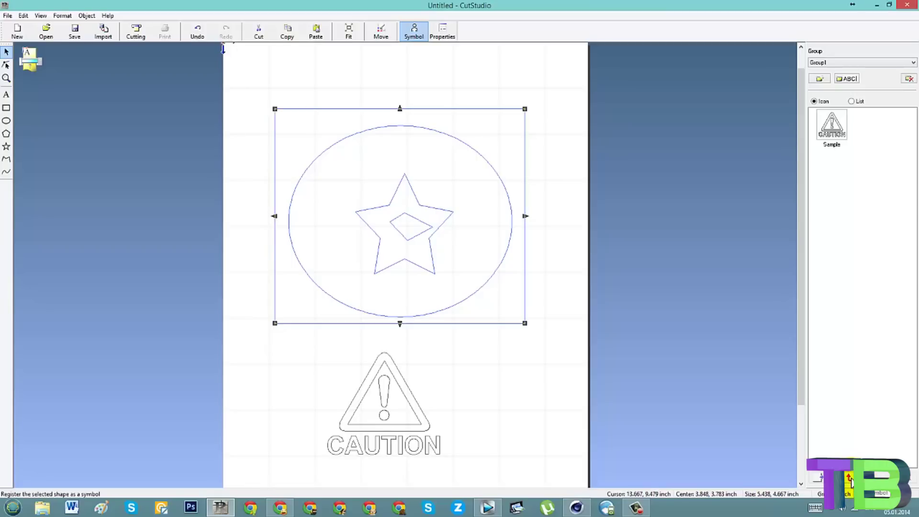
left_click(850, 479)
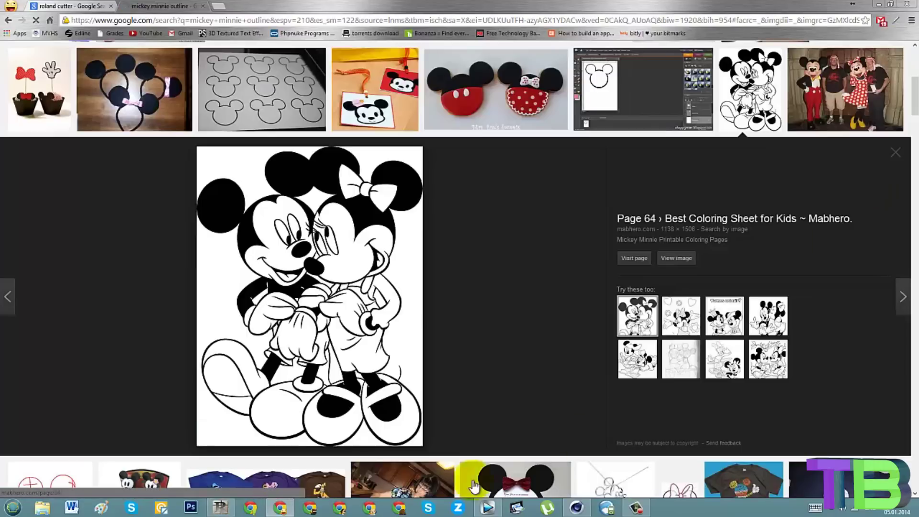
left_click(220, 507)
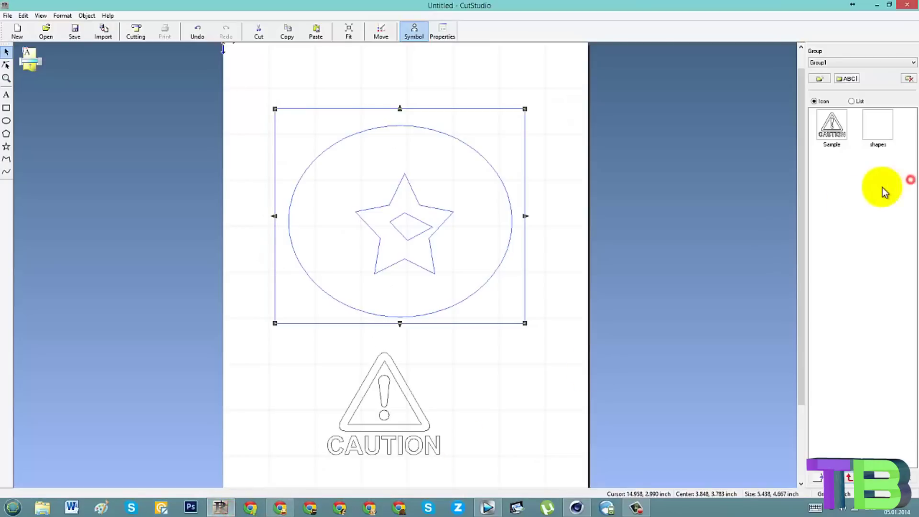
Step: Delete the combined shape and the CAUTION symbol from the page
key("Delete")
left_click(395, 406)
scroll(515, 319, "down", 2)
key("Delete")
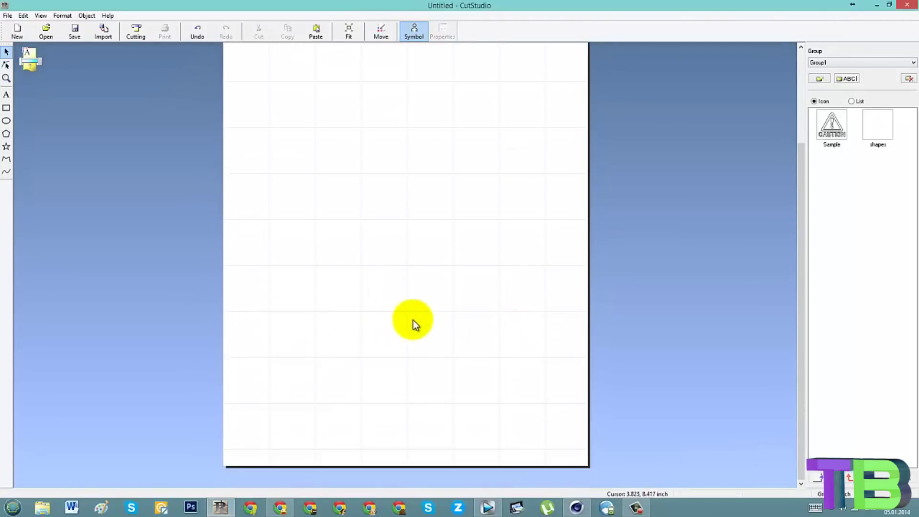
Step: Place the shapes symbol from the library on the empty page
right_click(415, 254)
left_click_drag(884, 135, 389, 221)
left_click(496, 229)
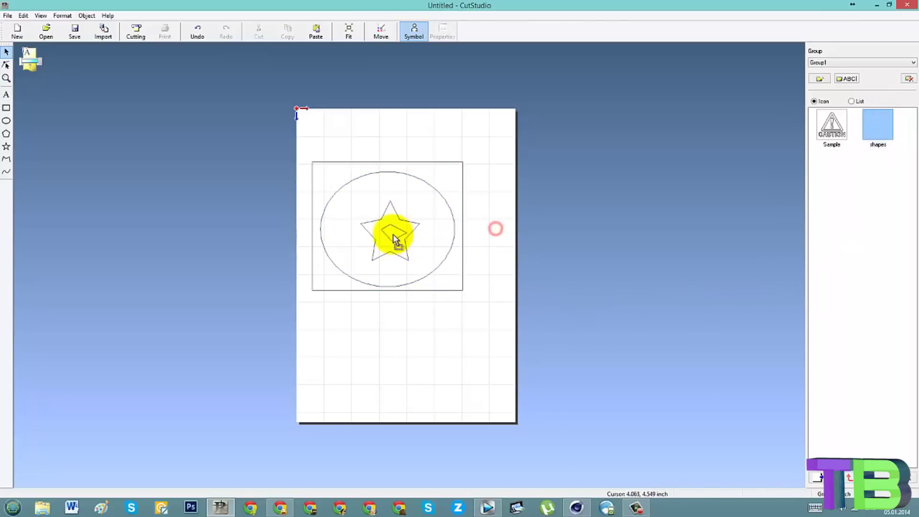
scroll(353, 213, "up", 2)
scroll(321, 148, "up", 2)
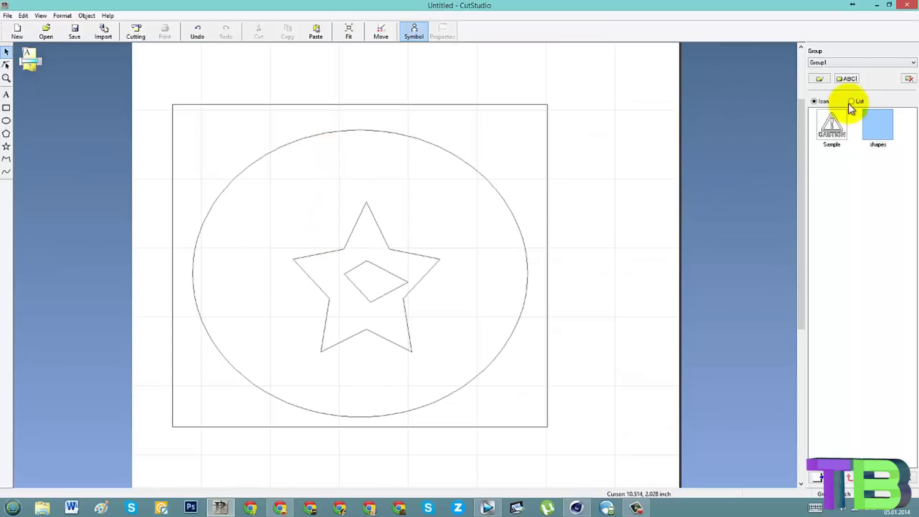
Step: Delete the placed shapes symbol and draw a near-circular ellipse about 4.4 by 4.2 inches
left_click(451, 221)
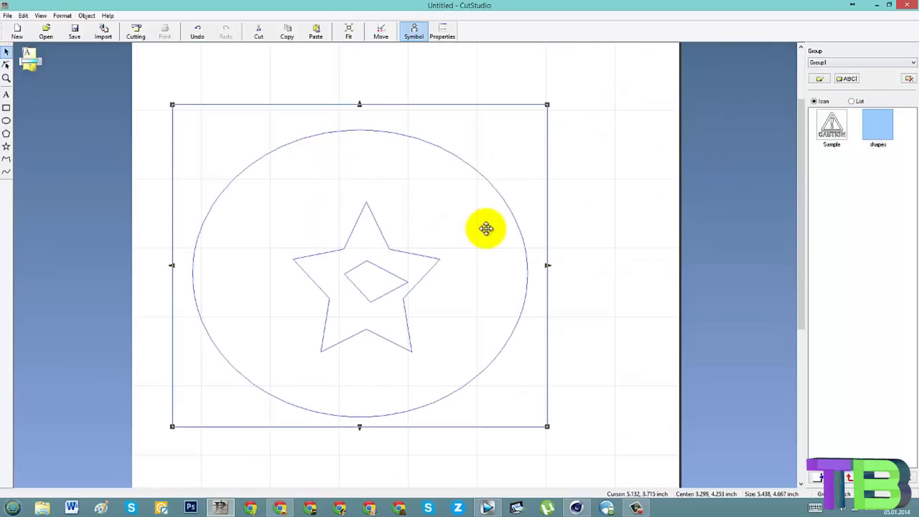
key("Delete")
left_click(6, 120)
left_click_drag(227, 119, 529, 410)
left_click(6, 51)
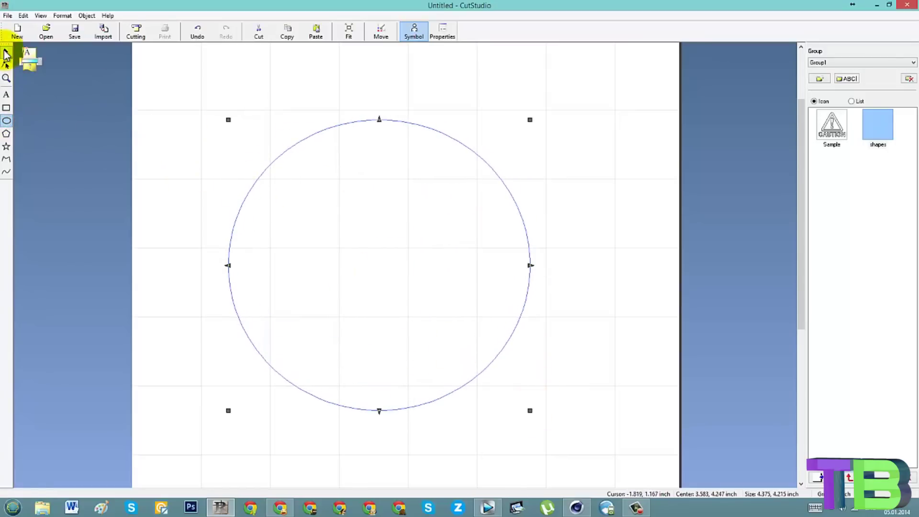
Step: Convert the ellipse to a polyline, delete its topmost anchor's handles and move that anchor down to form a V-shaped notch
right_click(397, 158)
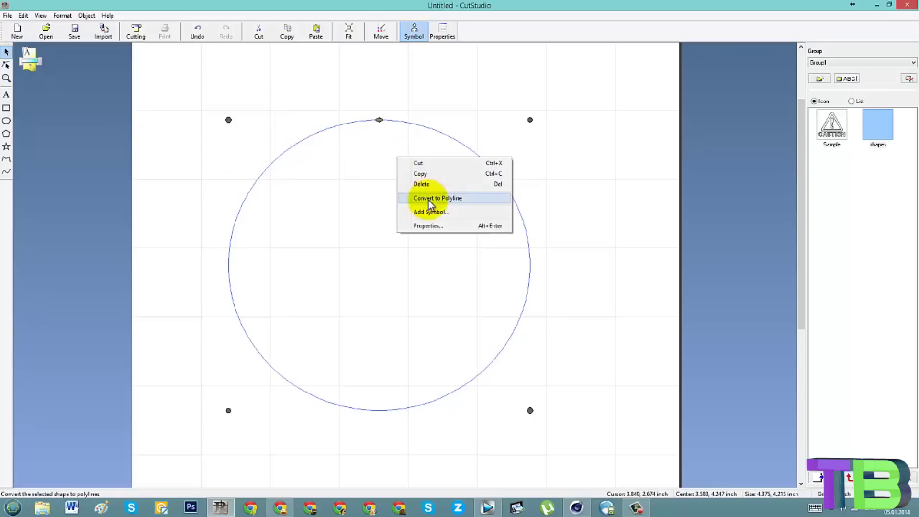
left_click(459, 200)
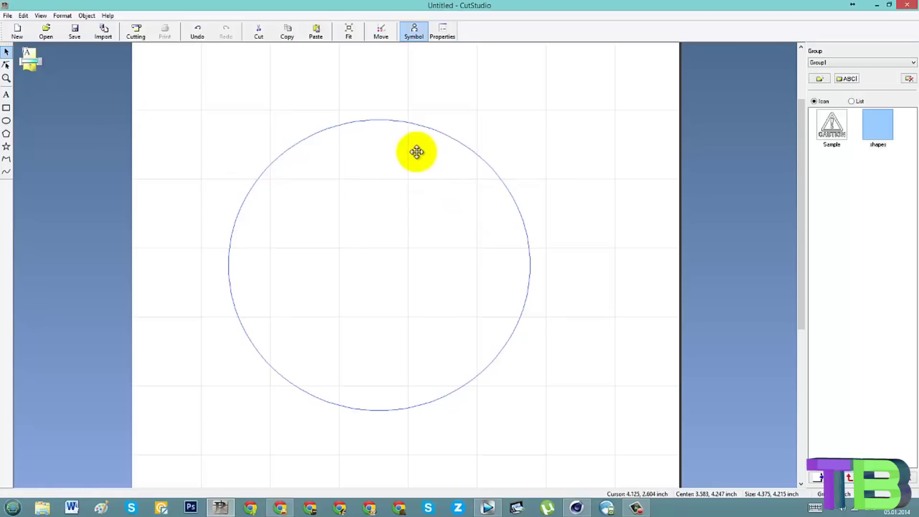
right_click(379, 120)
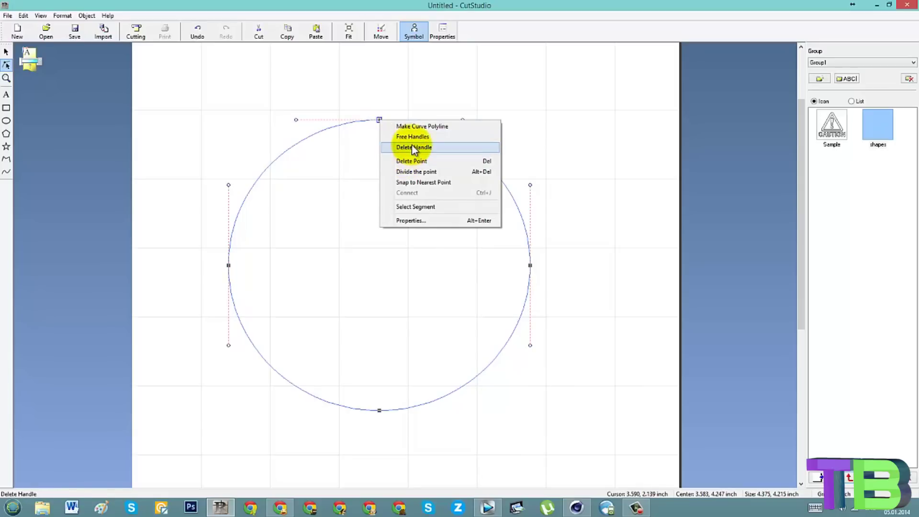
left_click(866, 220)
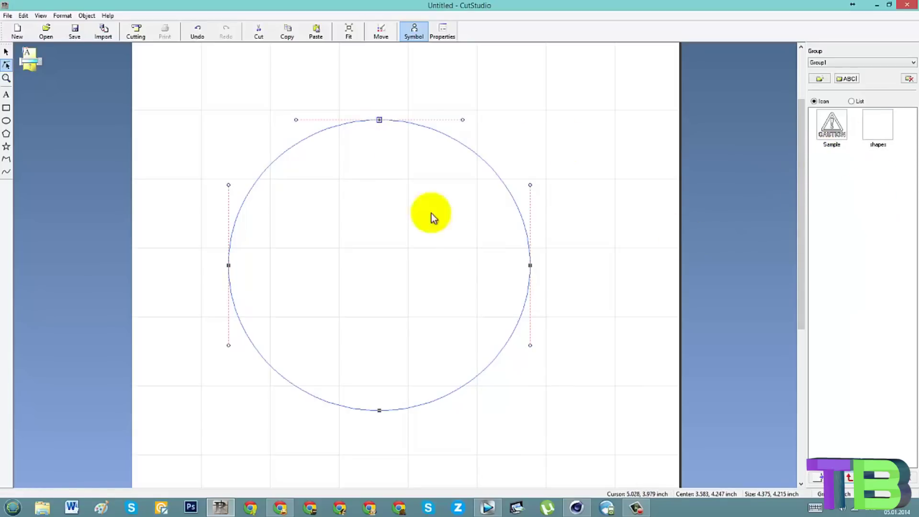
right_click(380, 123)
left_click(413, 148)
left_click_drag(382, 122, 386, 331)
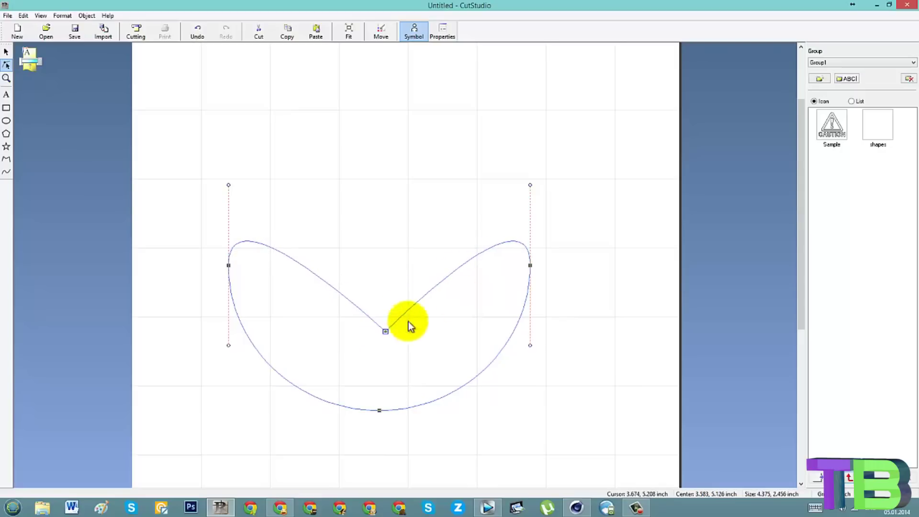
Step: Add an anchor point on each upper curve beside the notch and move the left one up towards the centre
left_click(498, 244)
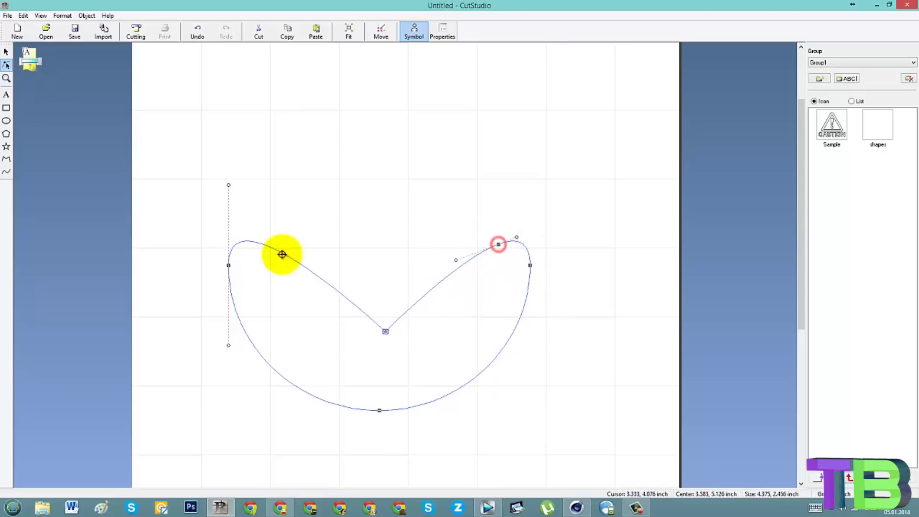
left_click(253, 241)
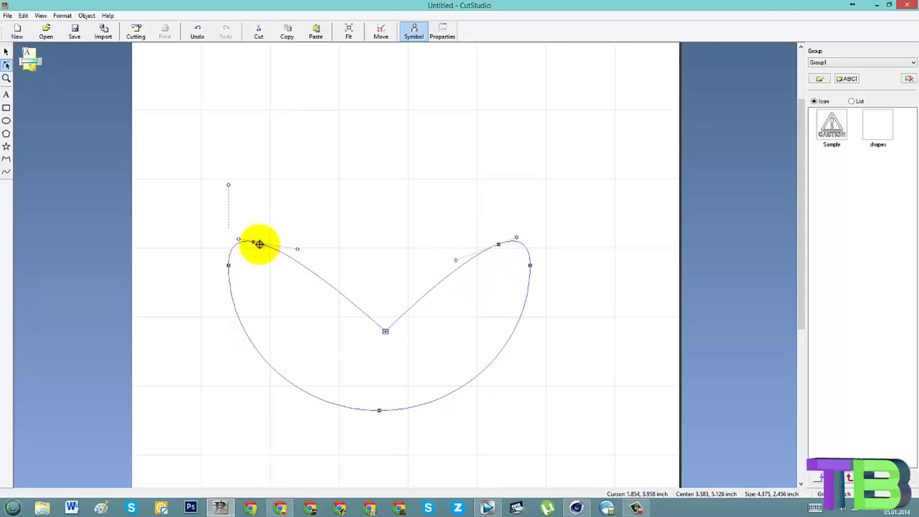
left_click_drag(252, 239, 387, 164)
Step: Delete the edited ellipse shape and fit the whole page in view
scroll(661, 238, "down", 5)
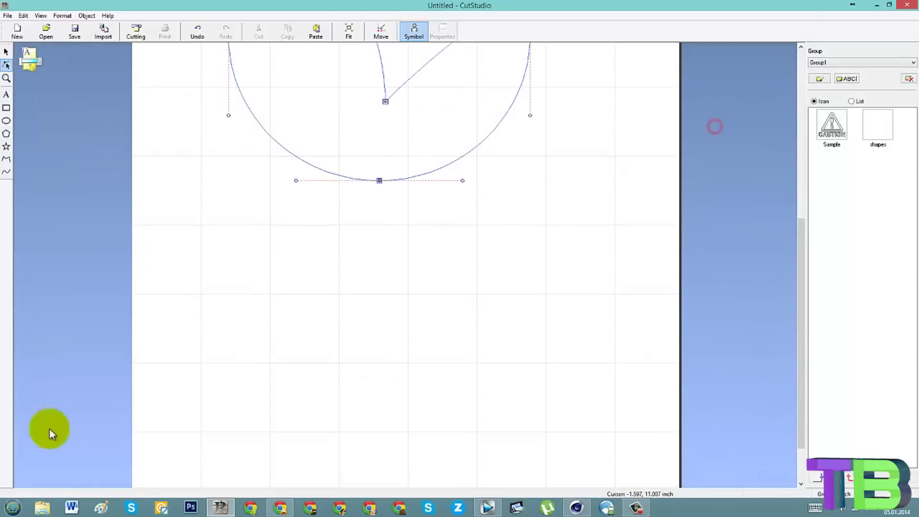
key("Delete")
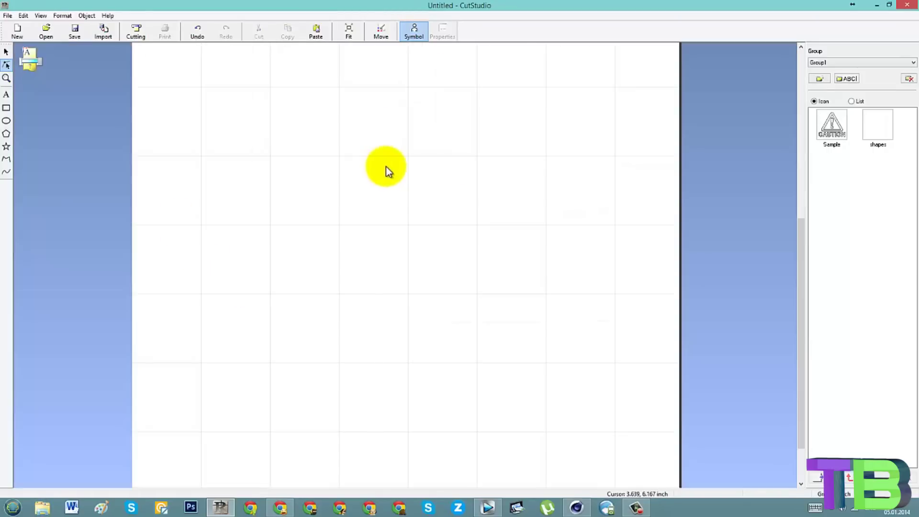
key("F4")
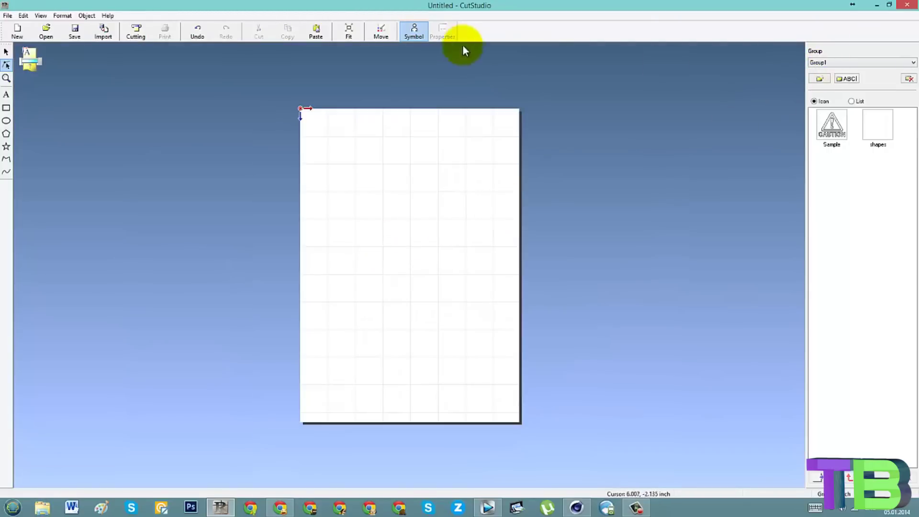
Step: Hide the symbol library and draw a five-pointed star about 4.9 by 4.6 inches in the upper part of the page
left_click(413, 30)
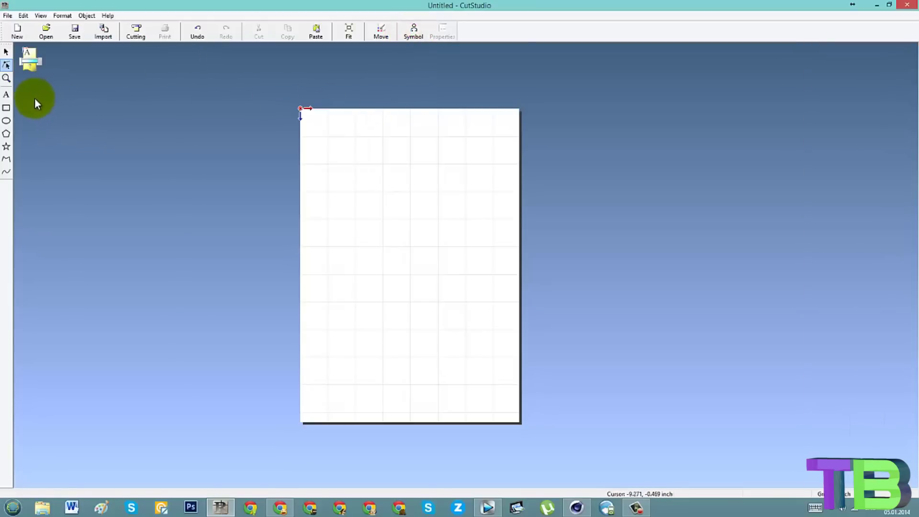
left_click(11, 144)
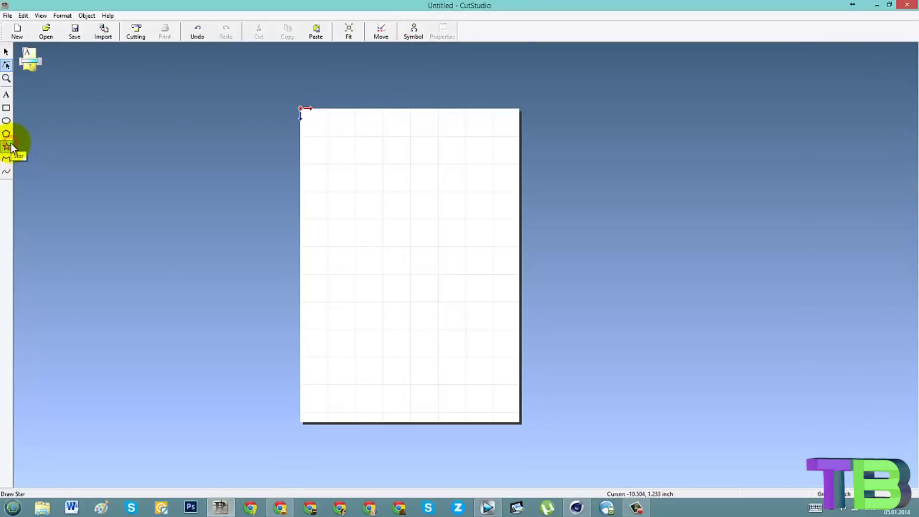
scroll(374, 182, "up", 2)
left_click_drag(305, 117, 602, 410)
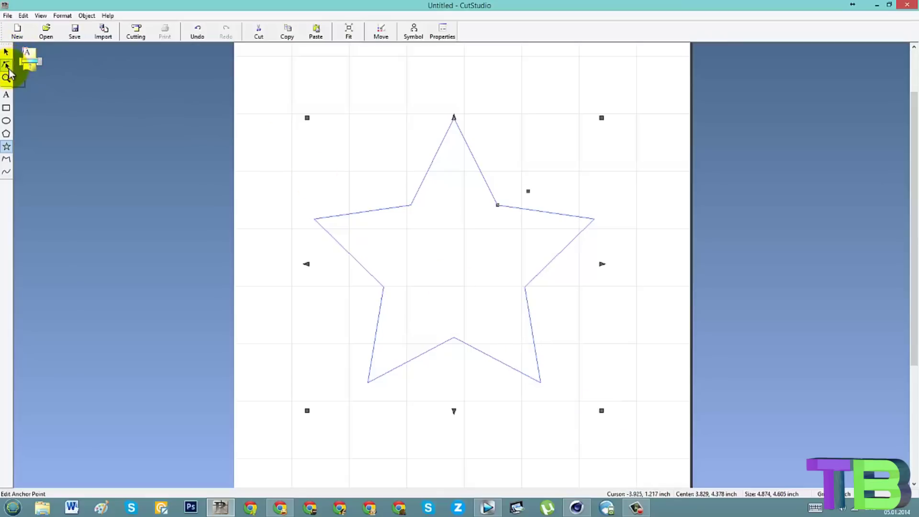
Step: Move the star slightly up the page and convert it to a polyline
left_click(8, 67)
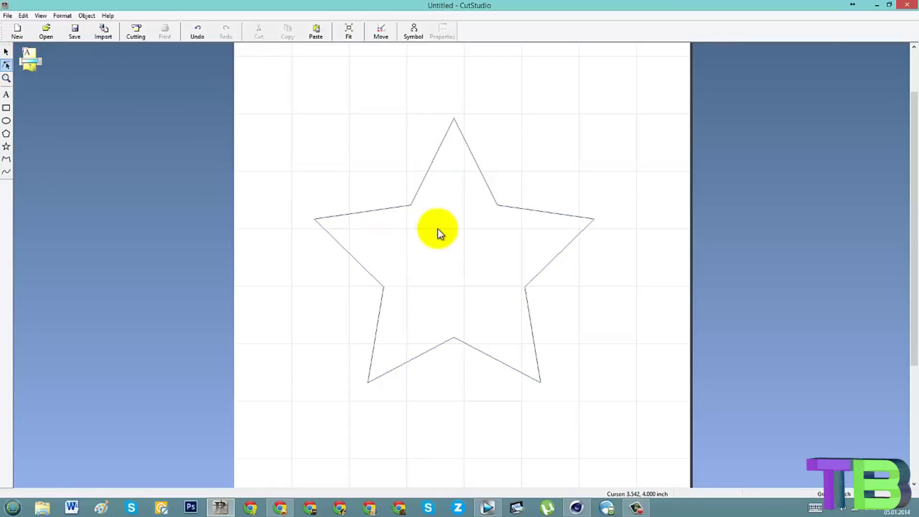
left_click(406, 204)
left_click(7, 51)
left_click(474, 207)
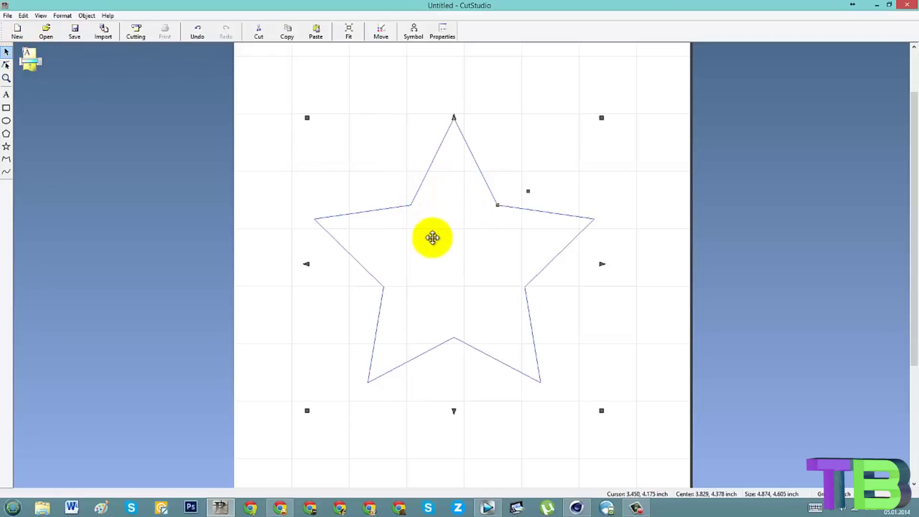
left_click_drag(431, 239, 432, 204)
right_click(447, 183)
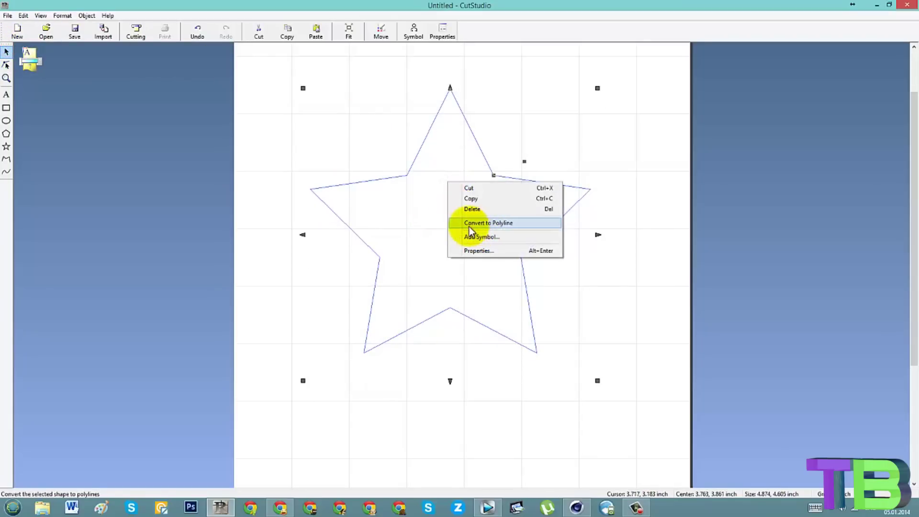
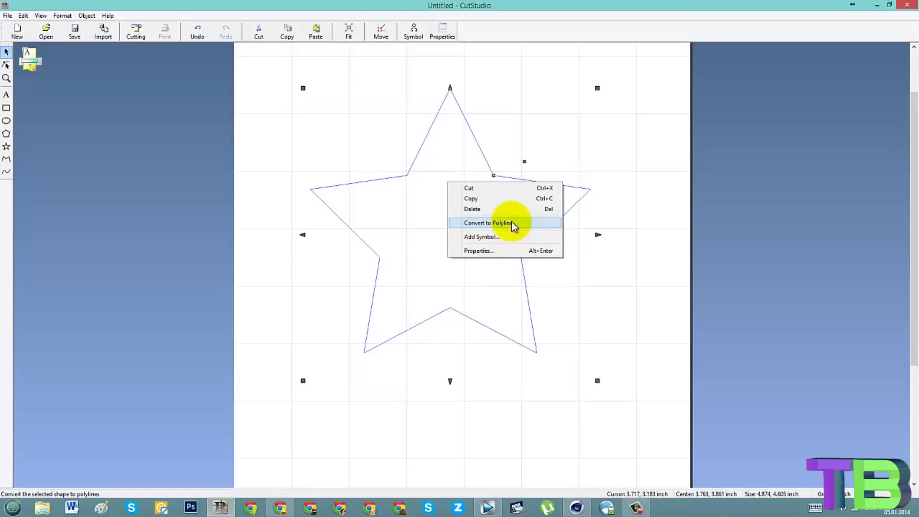
left_click(512, 222)
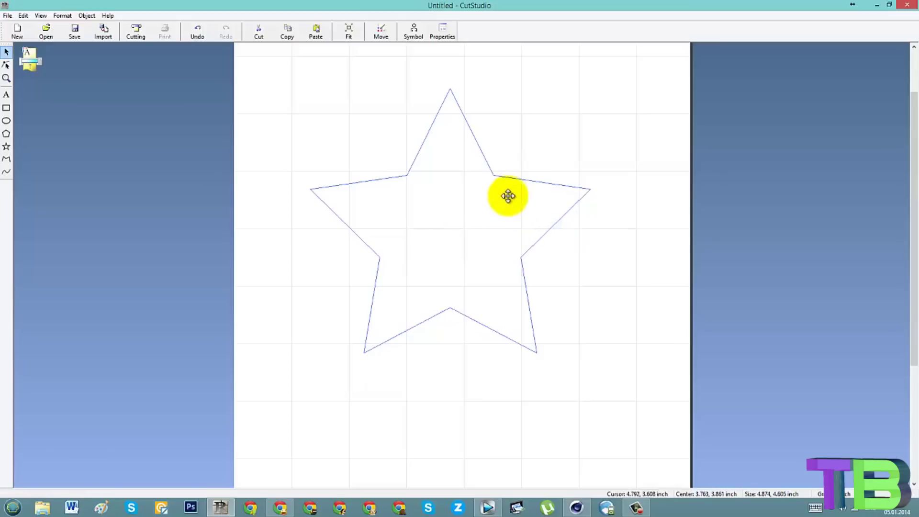
Step: Edit the star's anchor points, pulling all five inner corners in close to its centre
left_click(611, 140)
left_click(532, 178)
double_click(511, 187)
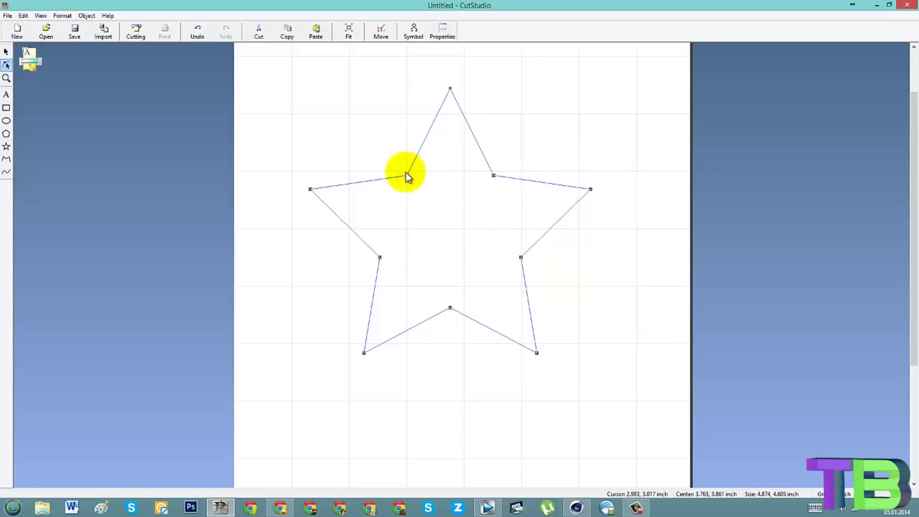
left_click_drag(407, 176, 441, 230)
left_click_drag(493, 176, 468, 233)
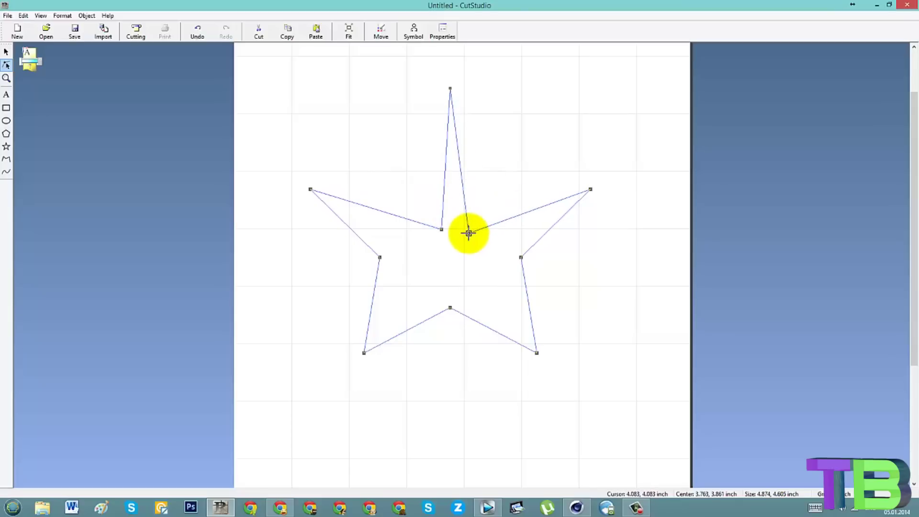
left_click_drag(519, 257, 473, 251)
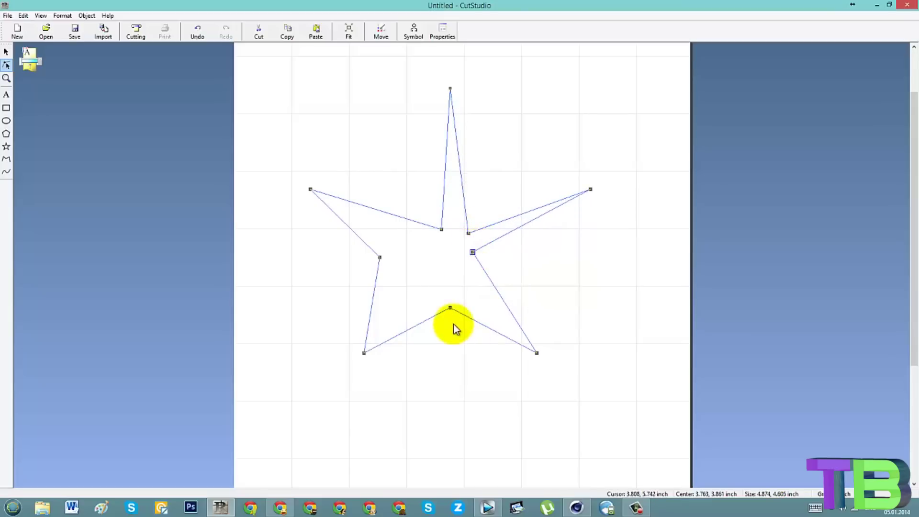
left_click_drag(449, 307, 455, 259)
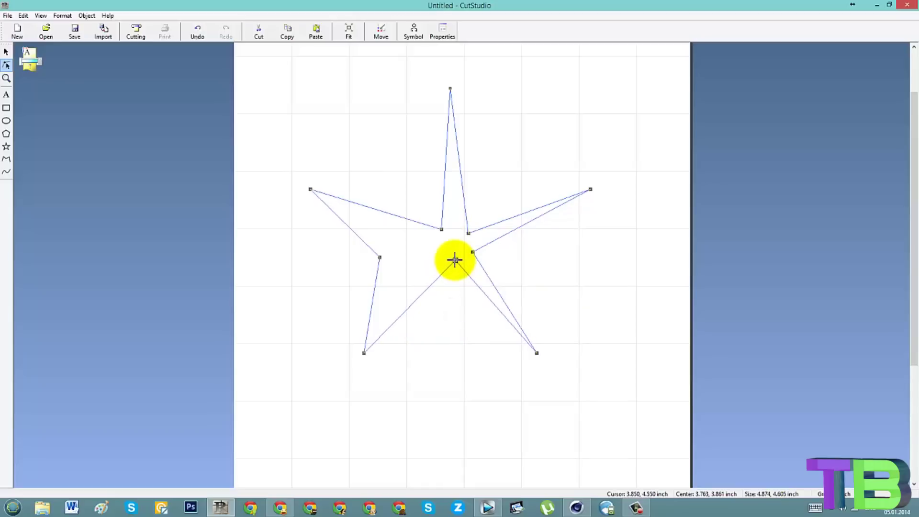
left_click_drag(379, 257, 435, 249)
Step: Shorten the star's top, right and left points by moving their tip anchors towards the centre
left_click_drag(472, 81, 453, 192)
left_click_drag(605, 171, 515, 222)
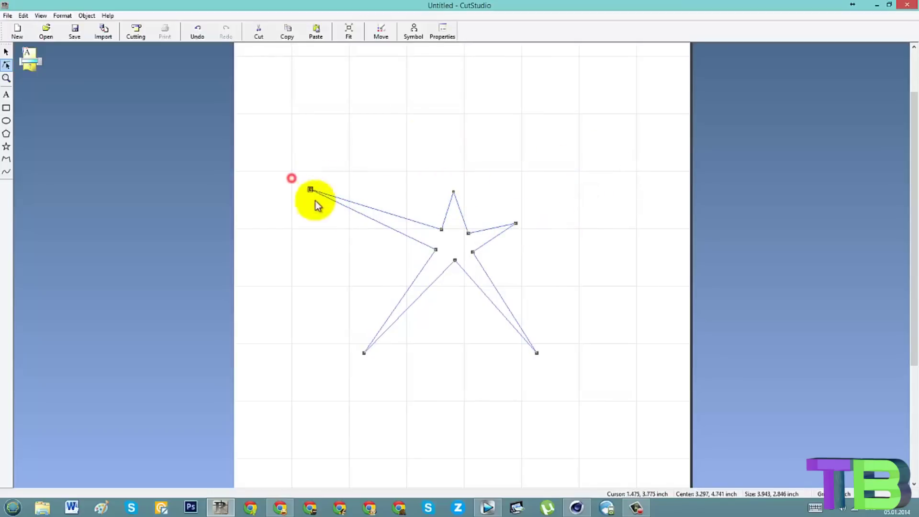
left_click_drag(310, 189, 401, 223)
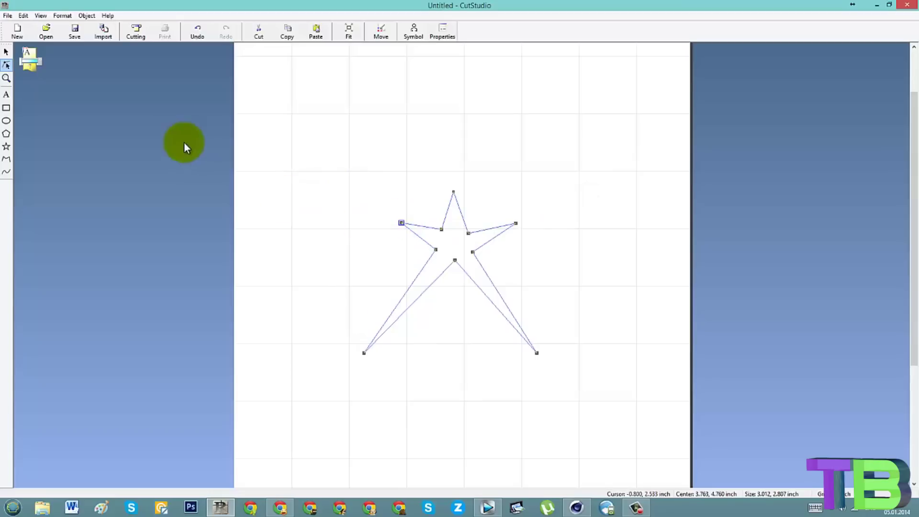
Step: Draw a rectangle about 2.2 by 2.0 inches above and left of the star and convert it to a polyline
left_click(6, 107)
mouse_move(275, 59)
left_mouse_down()
mouse_move(356, 113)
mouse_move(414, 172)
mouse_move(373, 168)
mouse_move(403, 171)
left_mouse_up()
left_click(6, 51)
right_click(392, 126)
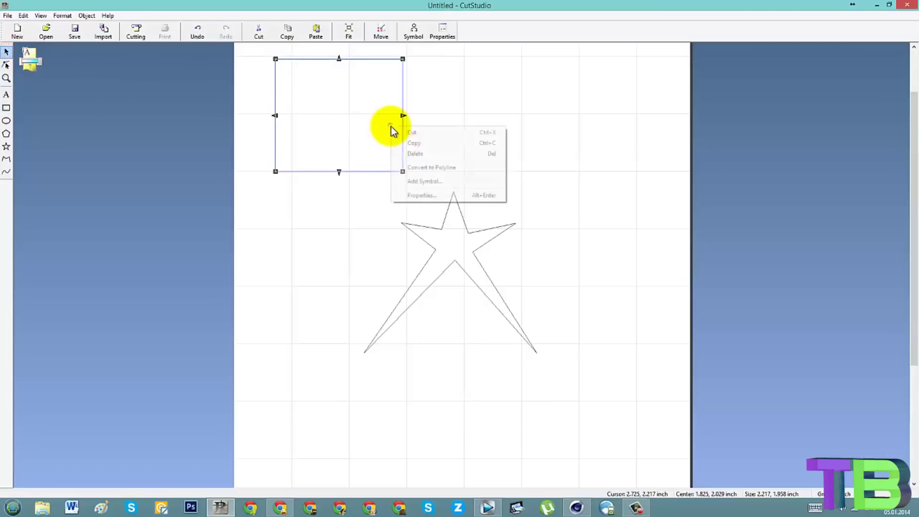
left_click(421, 167)
Step: Add two closely spaced pairs of anchor points along the rectangle's top edge
double_click(352, 98)
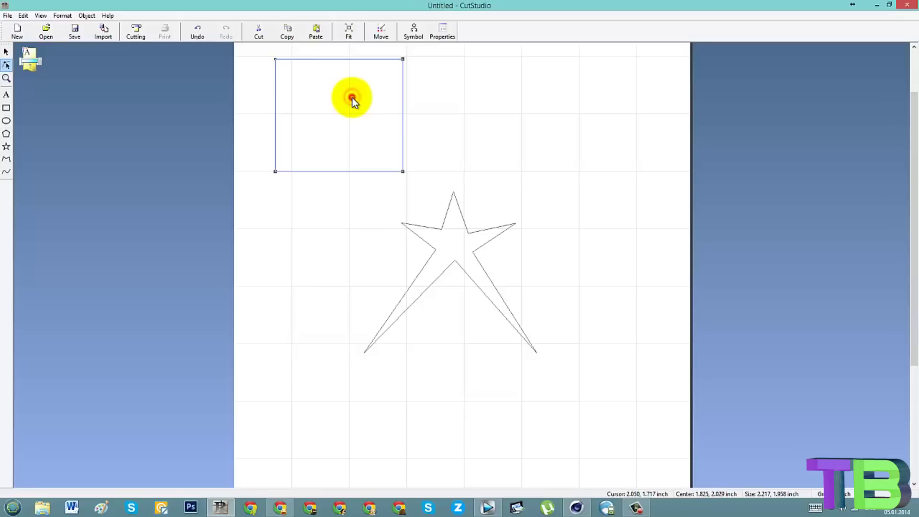
left_click(360, 59)
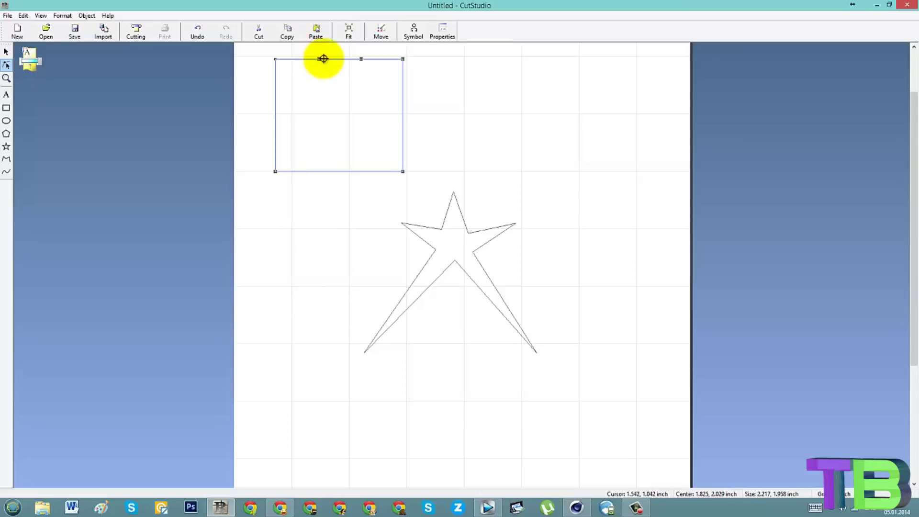
left_click(324, 58)
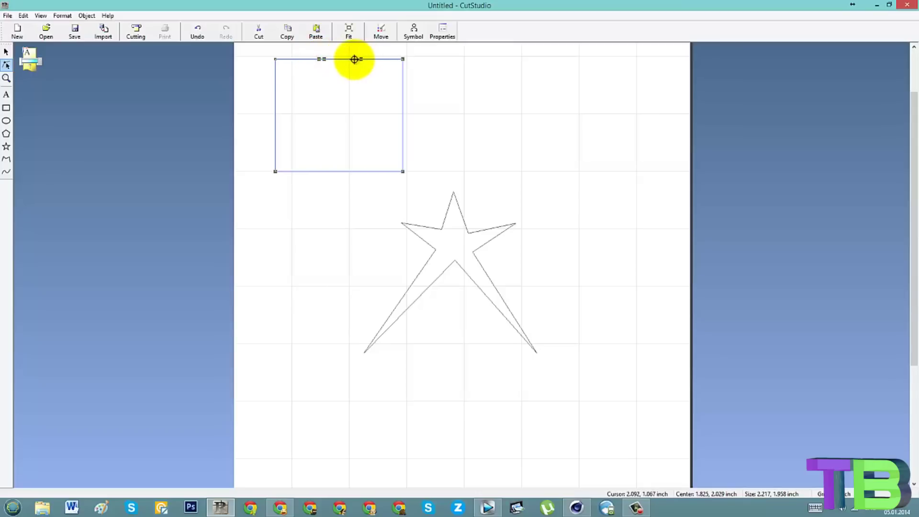
left_click(355, 59)
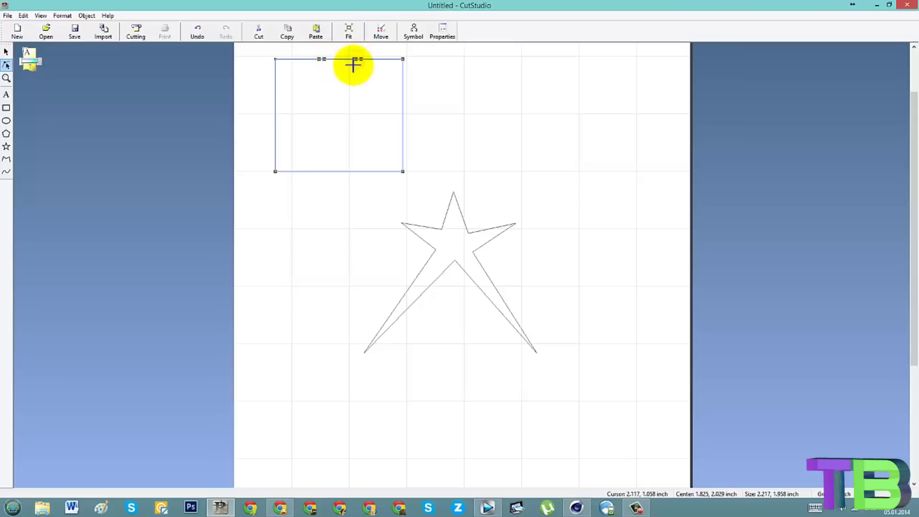
Step: Select the two inner anchors on the rectangle's top edge and move them down together to form a notch
scroll(390, 107, "up", 2)
scroll(227, 30, "up", 1)
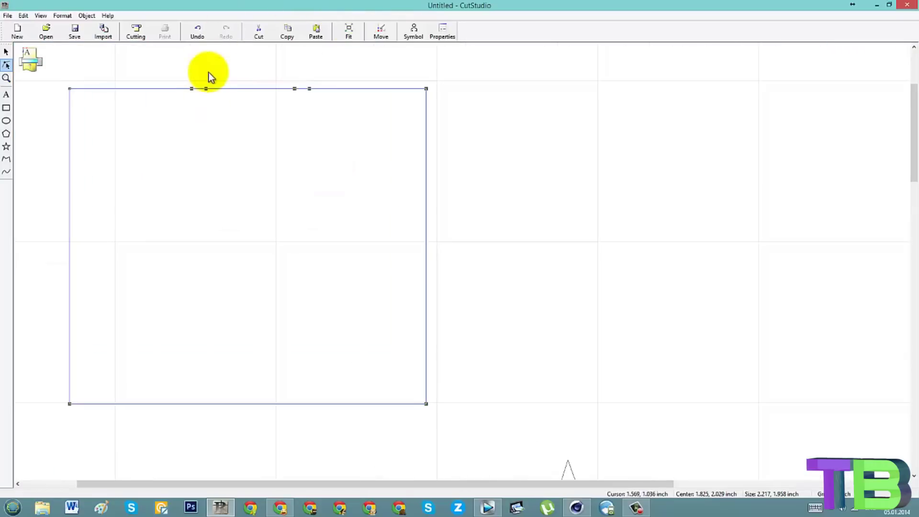
left_click_drag(197, 62, 246, 91)
left_click_drag(199, 65, 292, 130)
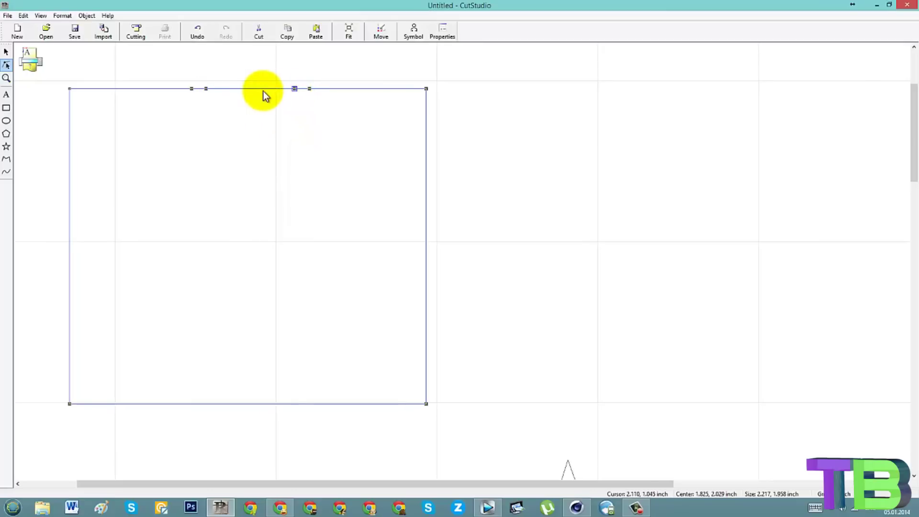
left_click(206, 89, "shift")
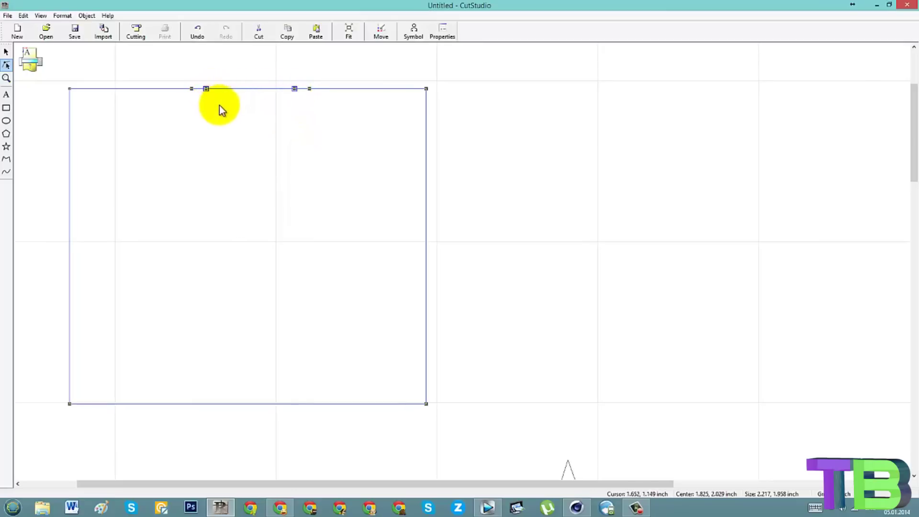
left_click_drag(205, 89, 203, 208)
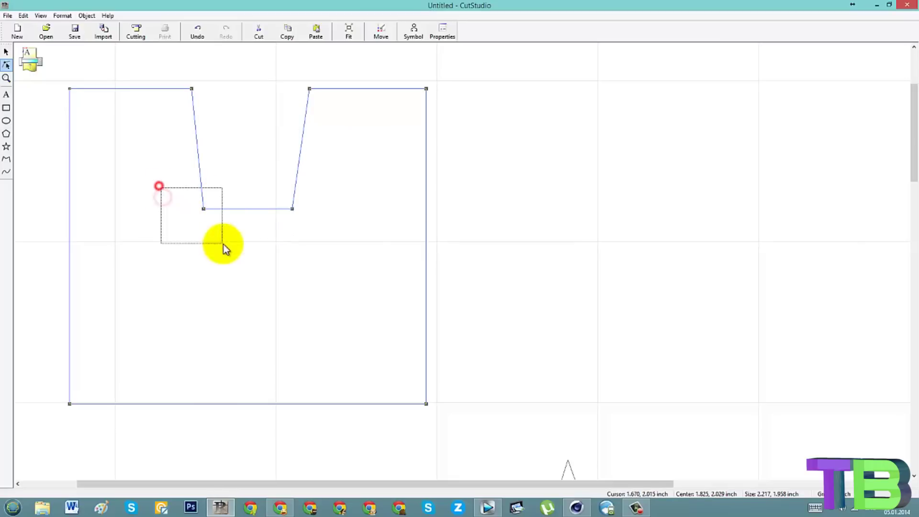
Step: Align the notch's two bottom anchors under its upper corners to make the notch sides vertical
left_click_drag(222, 244, 223, 243)
left_click_drag(204, 209, 191, 210)
left_click_drag(293, 209, 310, 211)
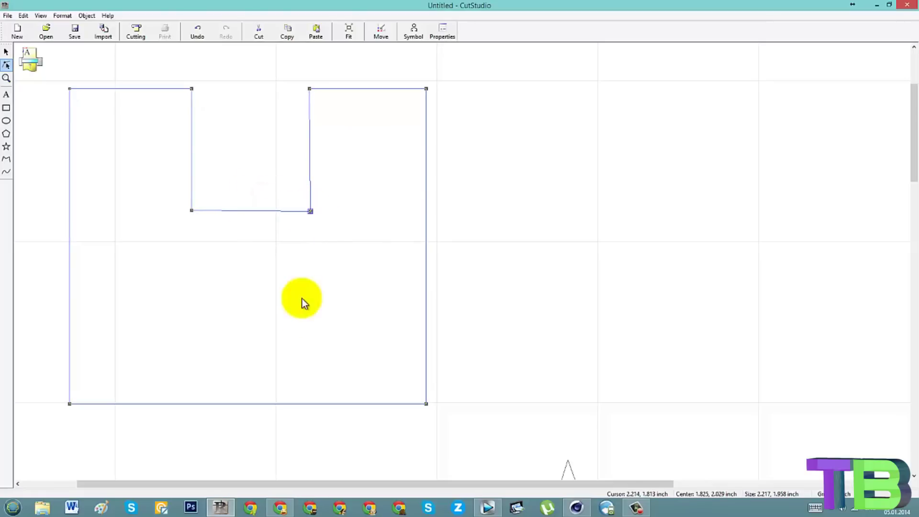
Step: Add anchors along the rectangle's bottom edge and raise the inner pair into a matching notch, completing an H shape
left_click(308, 403)
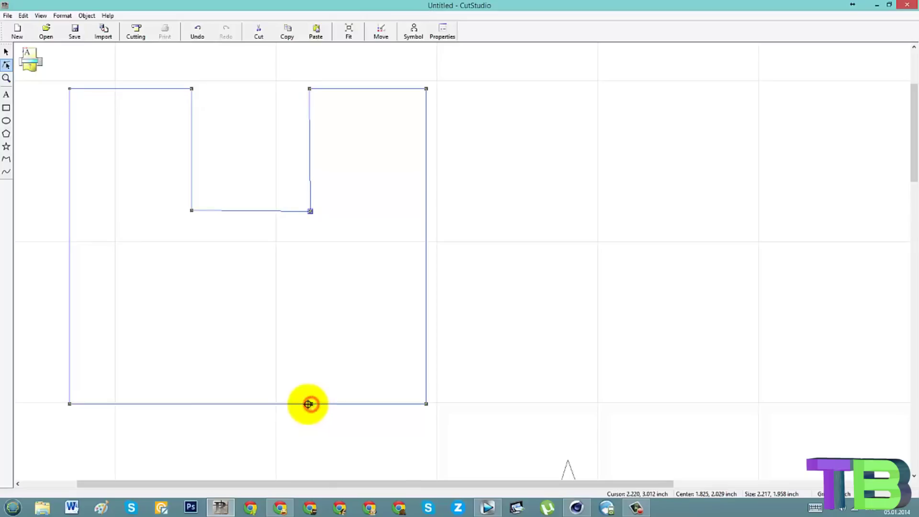
left_click(191, 405)
mouse_move(191, 404)
left_mouse_down()
mouse_move(197, 263)
mouse_move(188, 283)
left_mouse_up()
left_click_drag(306, 403, 312, 285)
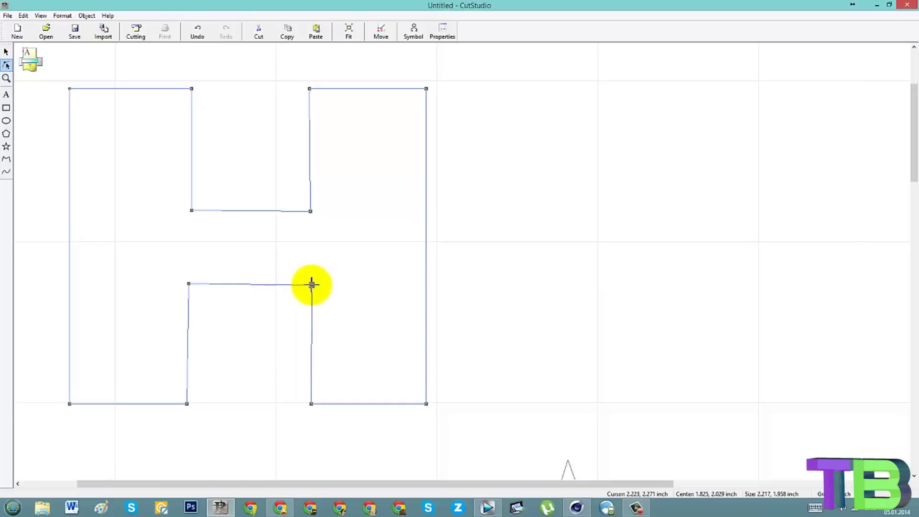
left_click(6, 52)
left_click(52, 62)
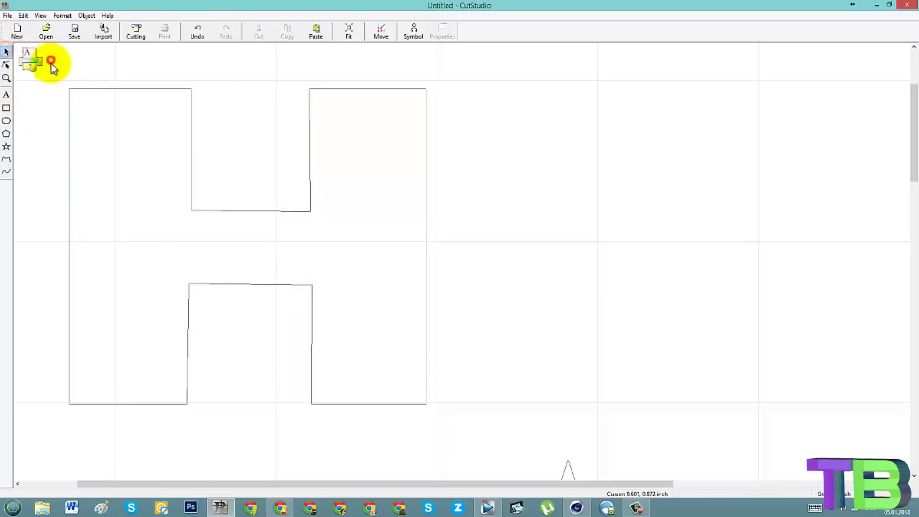
scroll(81, 233, "down", 3)
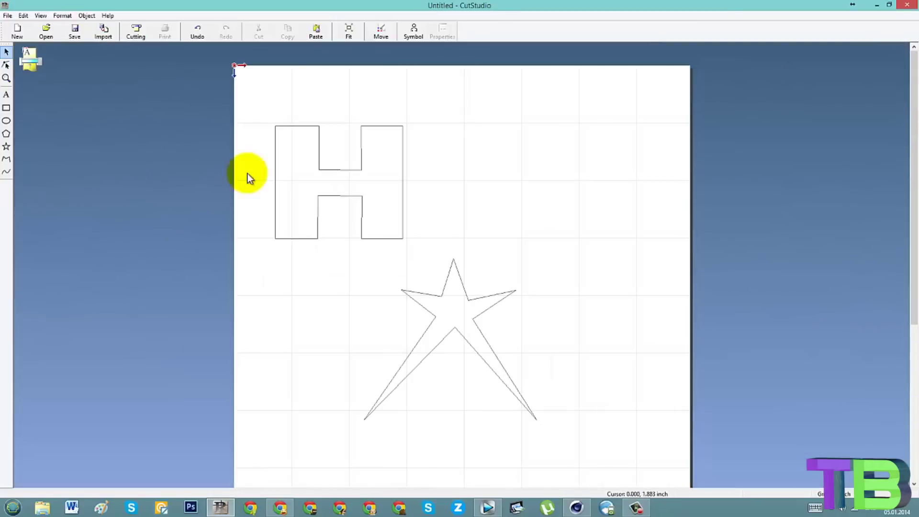
left_click(6, 94)
left_click(459, 216)
left_click(428, 216)
Step: Move the H shape across to the upper right area of the page
left_click(6, 52)
left_click(362, 177)
left_click_drag(367, 177, 597, 175)
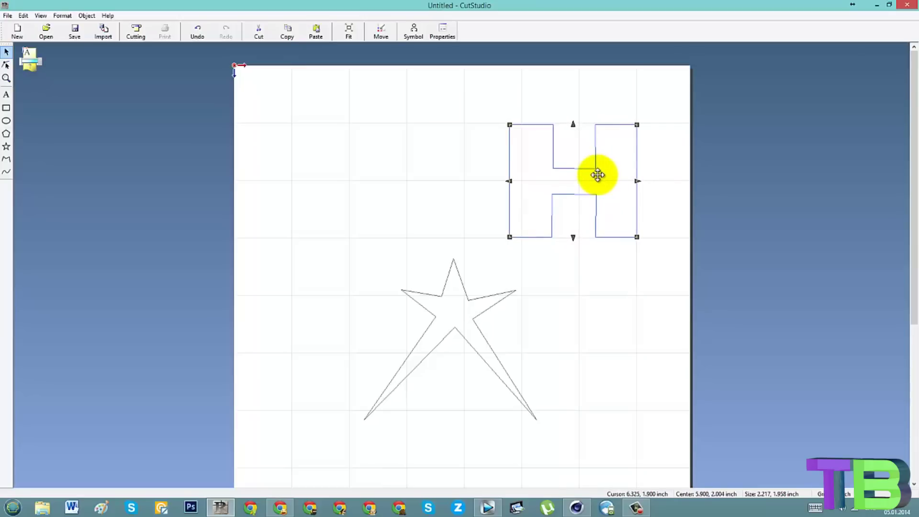
left_click_drag(608, 174, 613, 178)
Step: Draw a near-circular ellipse about 1.5 by 1.45 inches above and left of the star and deselect it
left_click(6, 121)
left_click_drag(318, 123, 404, 206)
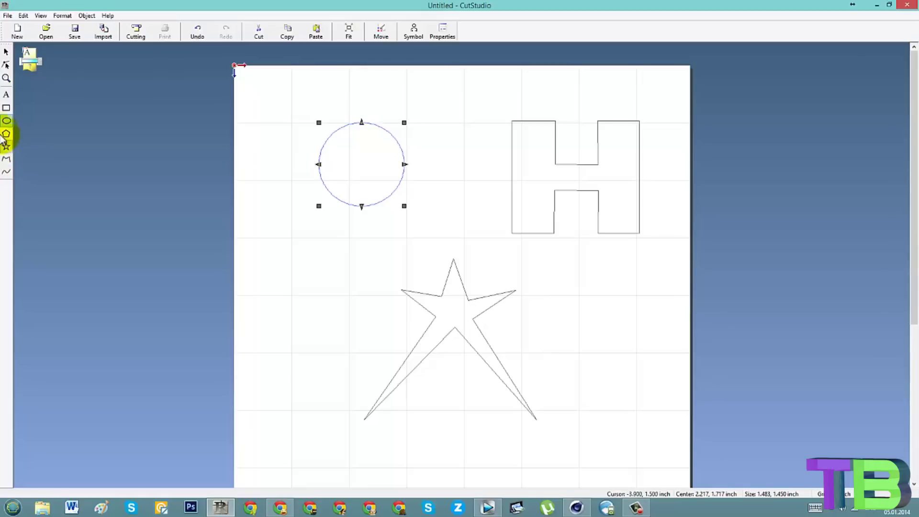
left_click(6, 51)
left_click(163, 160)
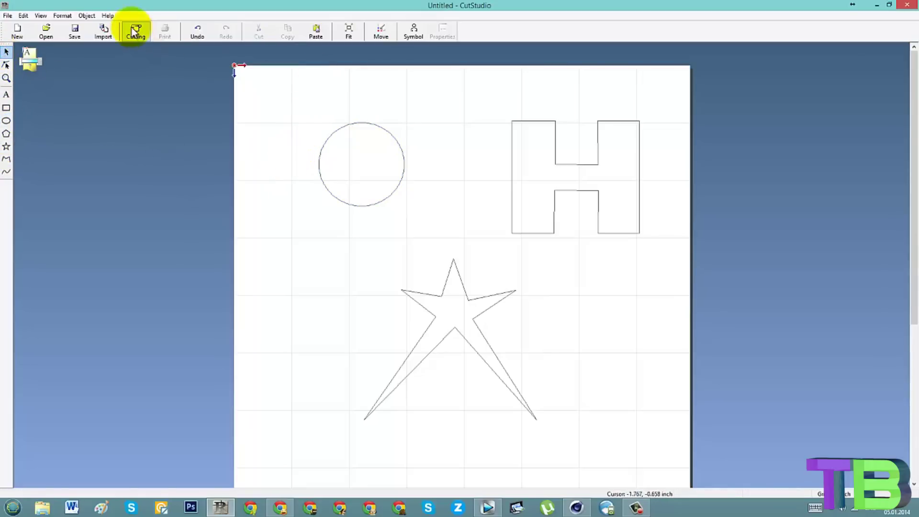
left_click(69, 17)
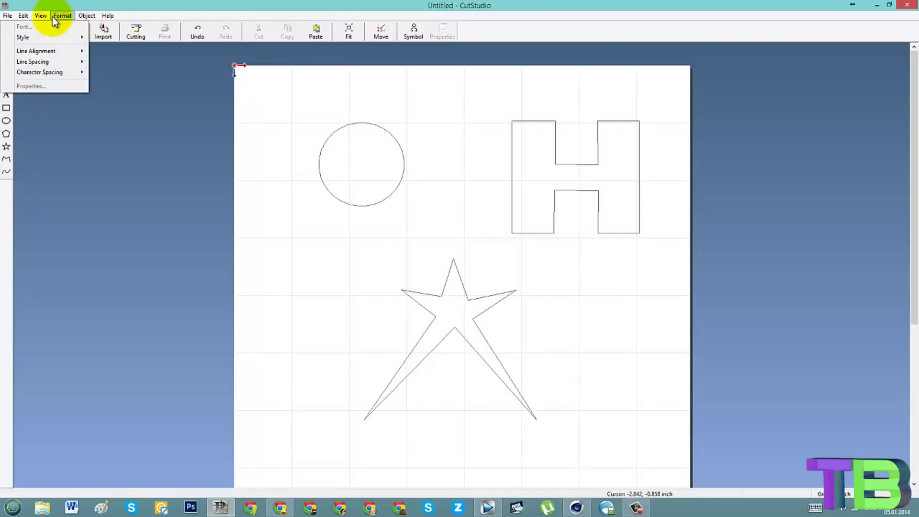
mouse_move(40, 17)
left_click(186, 105)
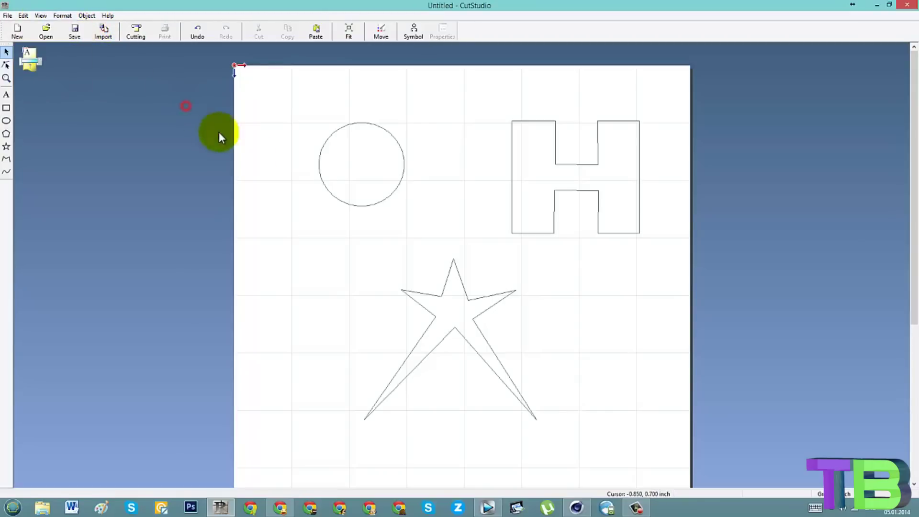
Step: Select the circle, the H shape and the star together and delete them
scroll(225, 162, "down", 5)
left_click_drag(344, 149, 648, 312)
key("Delete")
Step: Add a text object reading "TECH BOONI" across the empty upper part of the page and finish editing it
scroll(549, 270, "up", 5)
left_click(7, 95)
left_click(318, 216)
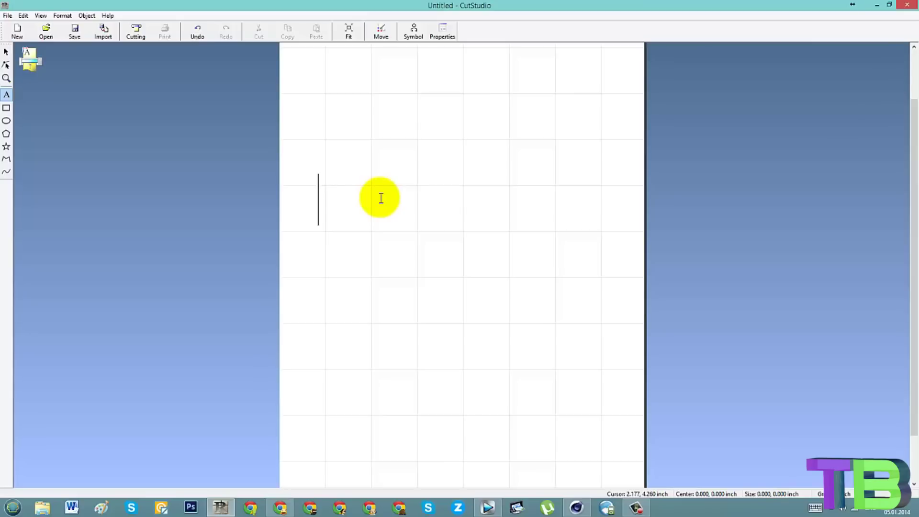
type("TE")
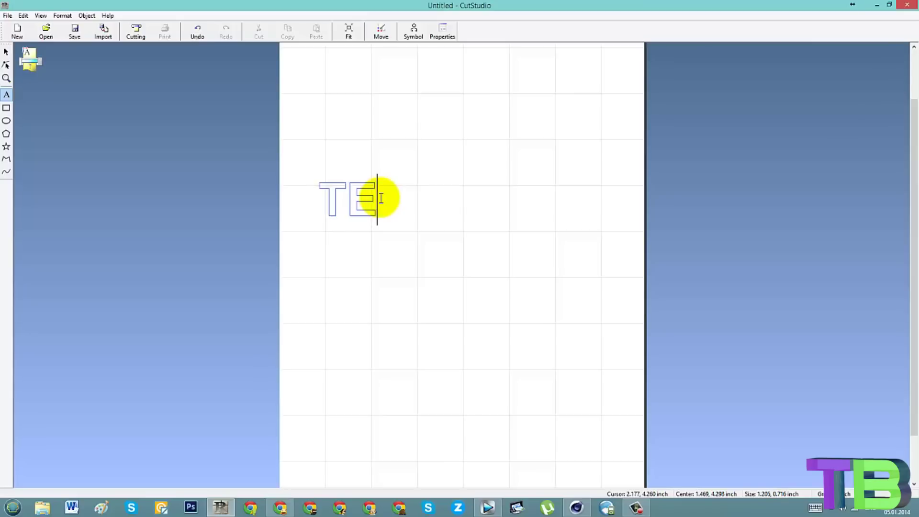
type("CH BOONI")
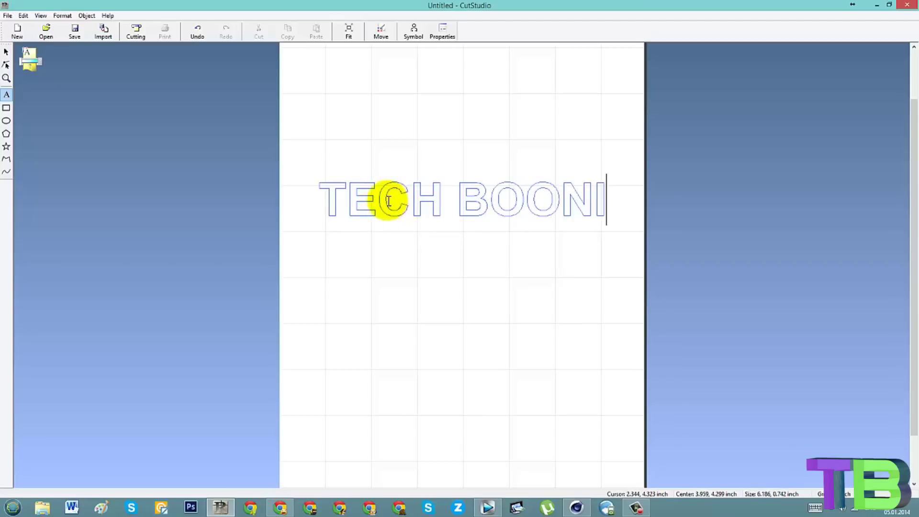
key("Escape")
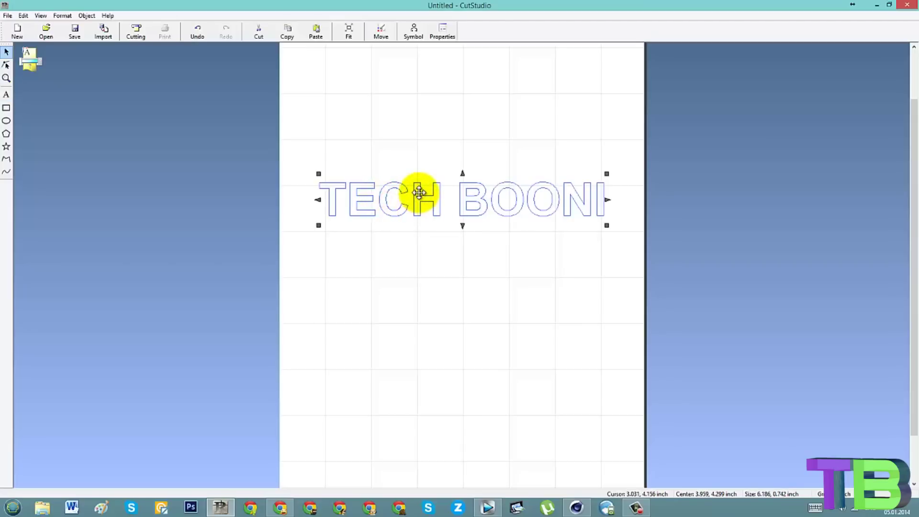
Step: Place a copy of the TECH BOONI text just below the original and replace its wording with "YOUTUBE.COM"
left_click_drag(419, 191, 407, 260)
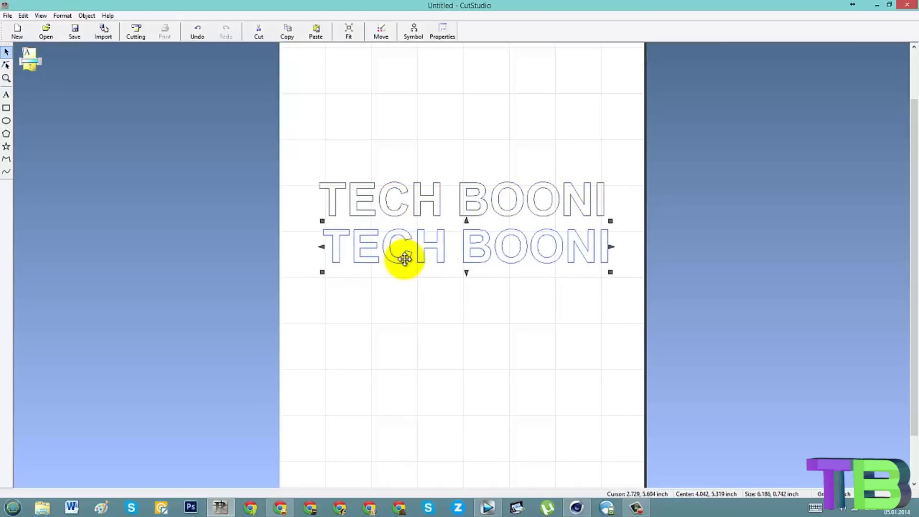
double_click(404, 259)
key("Delete")
key("Delete")
key("Delete")
key("Delete")
key("Delete")
key("Delete")
key("Delete")
key("Delete")
key("Delete")
key("Delete")
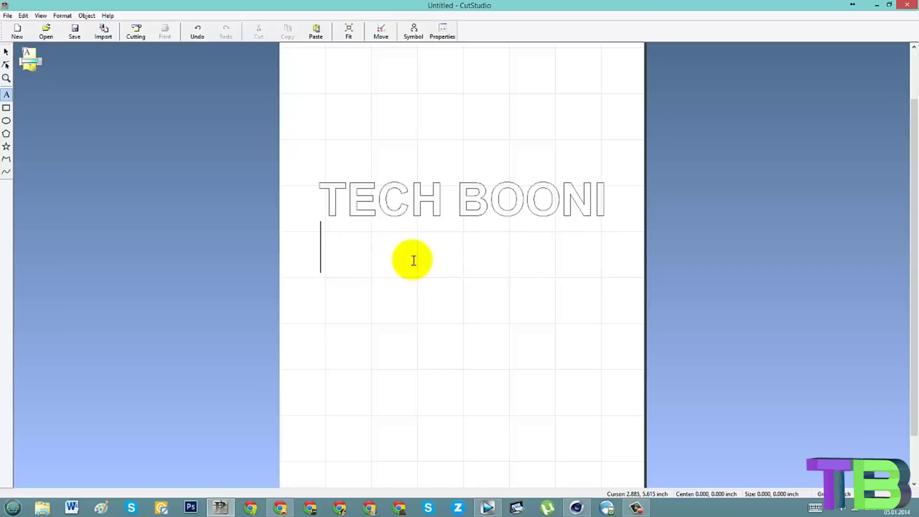
type("YOUTUBE.COM")
key("Escape")
Step: Narrow the YOUTUBE.COM text to about 6.25 inches wide, leave it extending past the page's left edge and deselect it
left_click_drag(455, 248, 490, 243)
left_click(703, 242)
left_click(701, 243)
left_click(702, 243)
left_click(701, 243)
left_click_drag(699, 245, 496, 249)
left_click(174, 149)
scroll(313, 195, "down", 1)
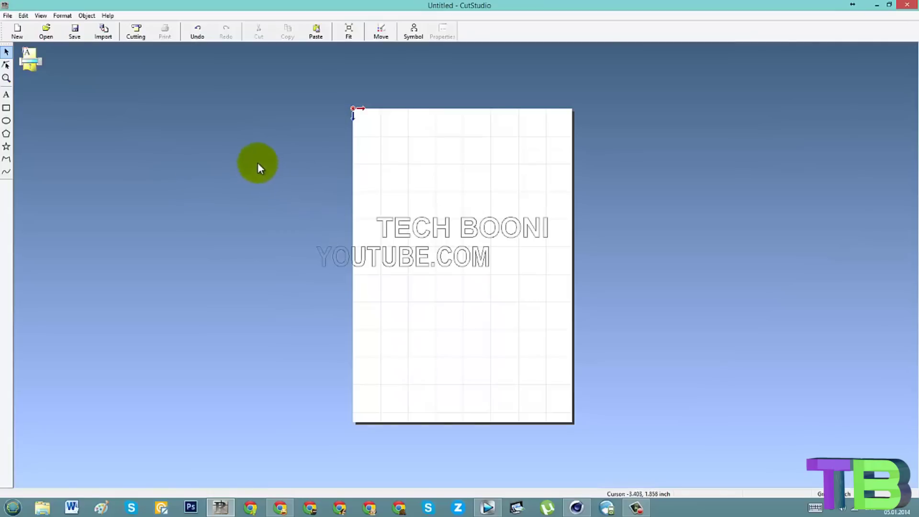
Step: Align the centers of both text lines vertically and move the pair up and right onto the page
left_click_drag(294, 190, 604, 286)
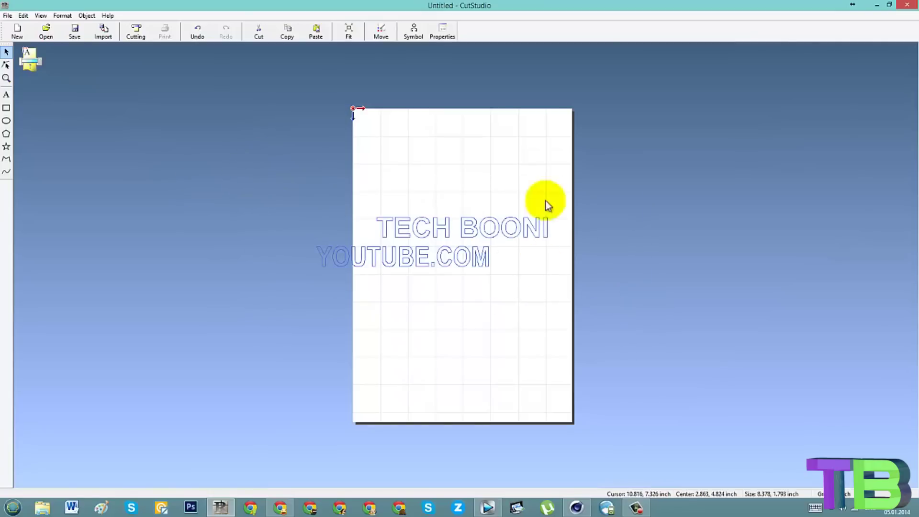
left_click(88, 16)
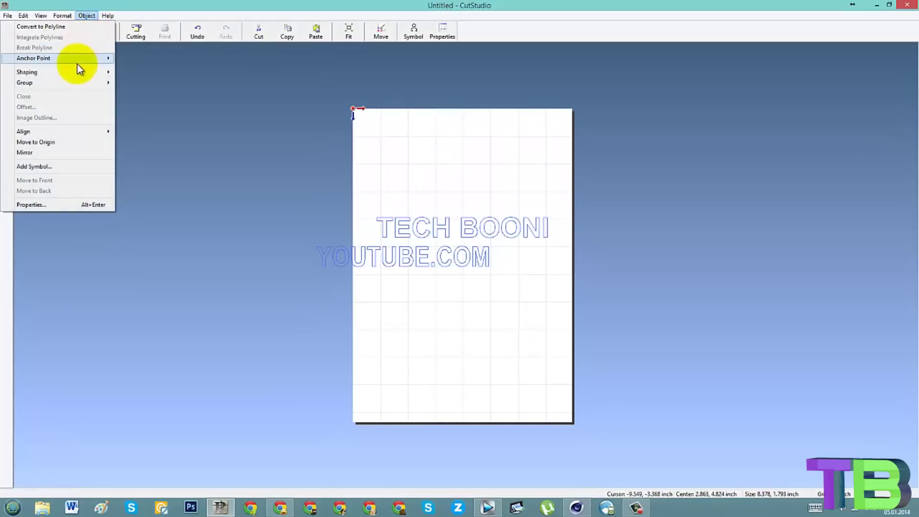
mouse_move(30, 132)
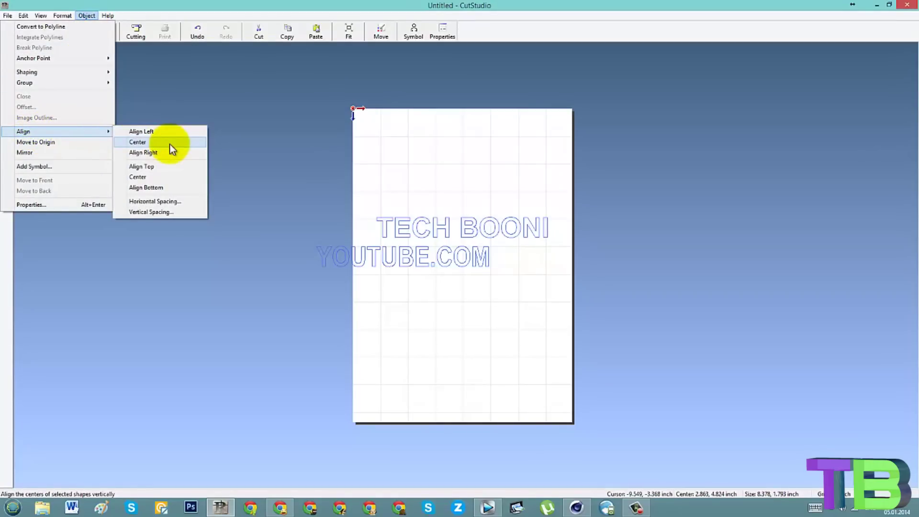
left_click(144, 143)
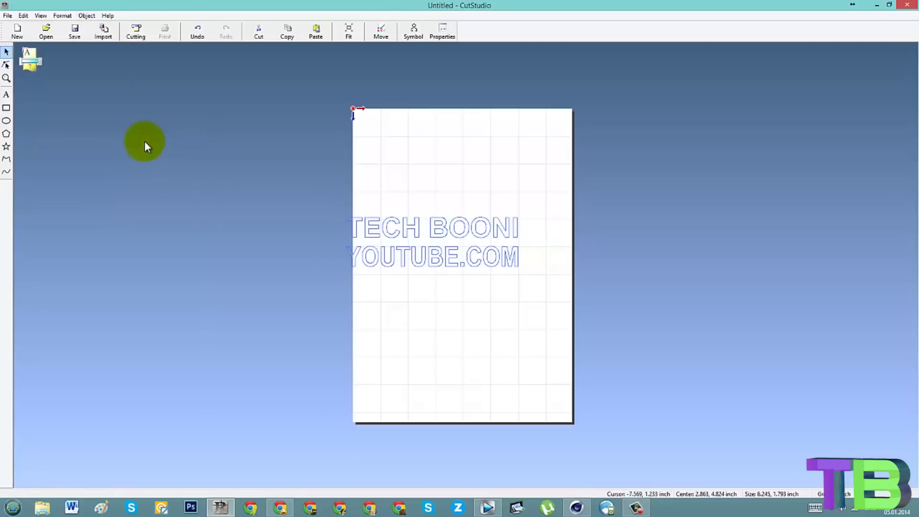
left_click_drag(389, 231, 422, 188)
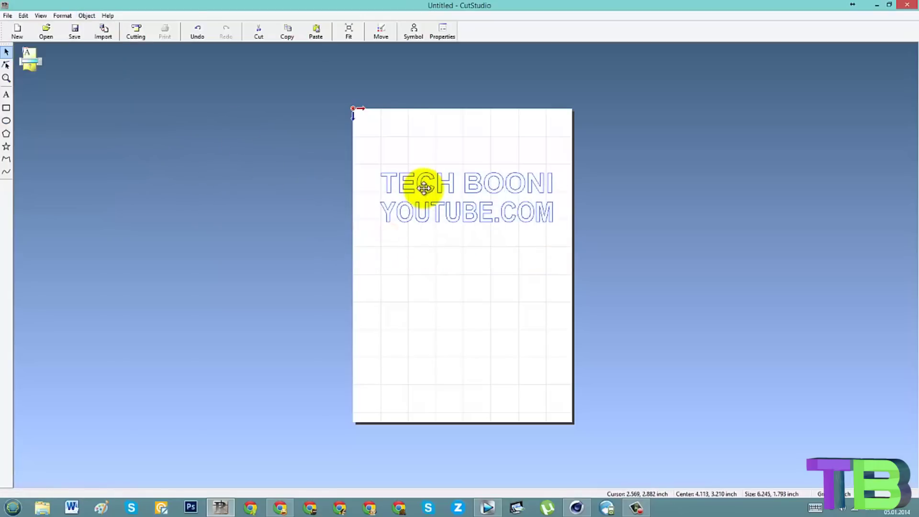
Step: Move only the YOUTUBE.COM text up until it partly overlaps TECH BOONI, and deselect it
left_click(445, 262)
left_click(449, 209)
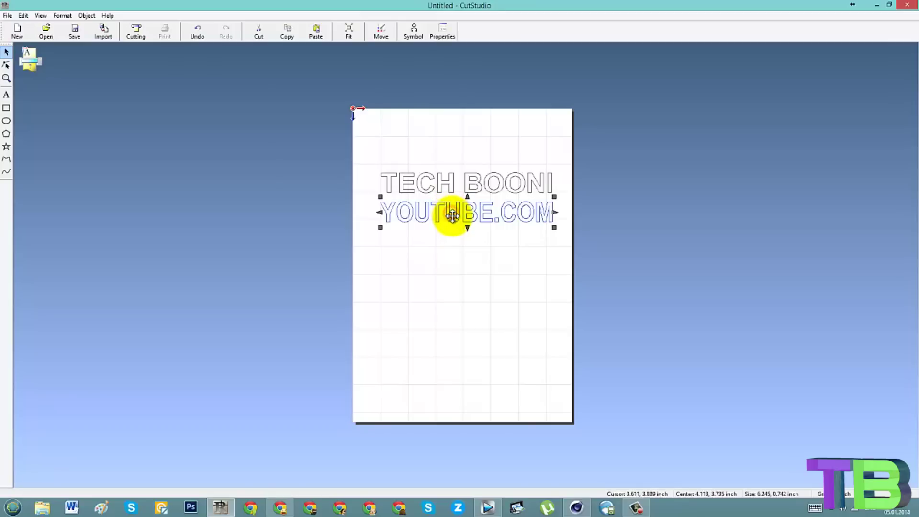
left_click_drag(452, 216, 453, 200)
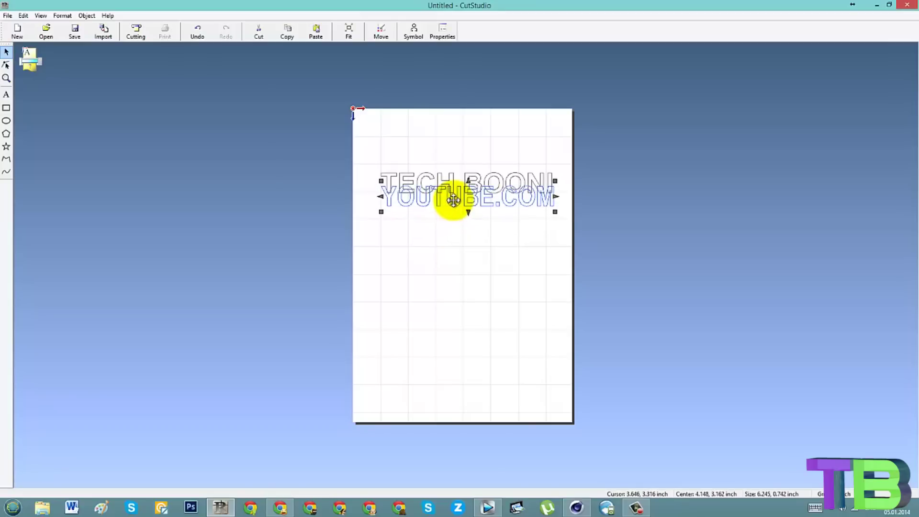
scroll(467, 180, "up", 3)
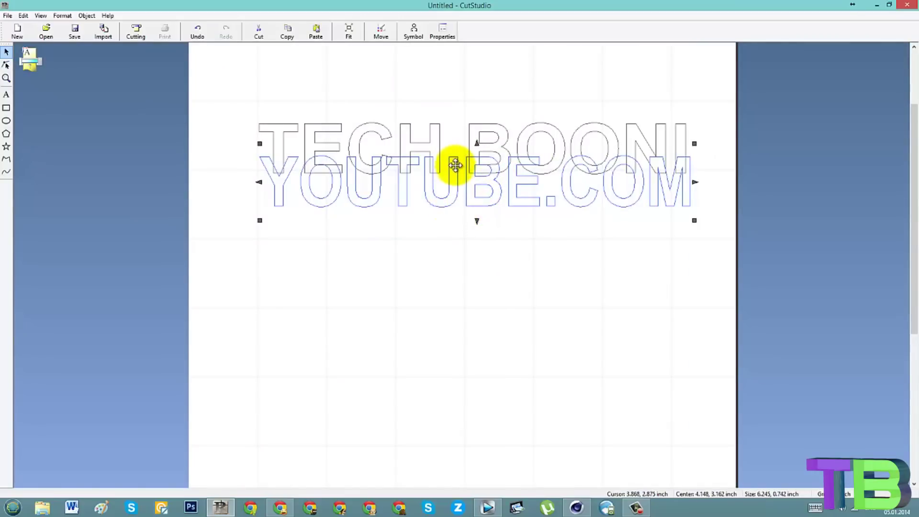
left_click(212, 74)
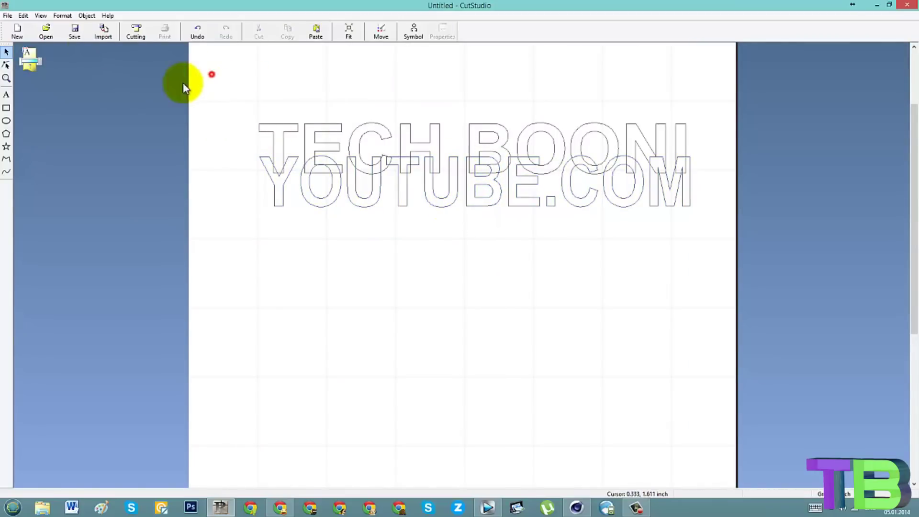
Step: Select both overlapping text lines and apply a vertical spacing of 0.5 inch between them
scroll(250, 182, "down", 1)
left_click_drag(273, 96, 722, 260)
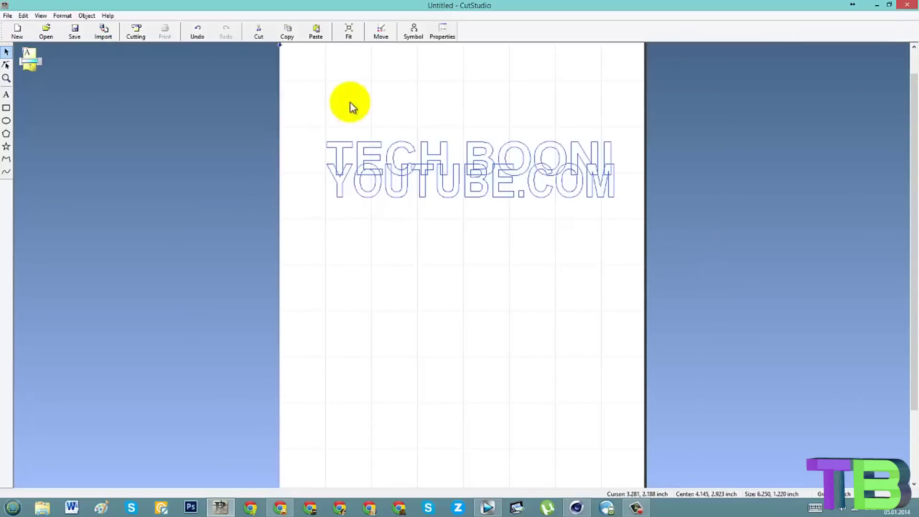
left_click(88, 16)
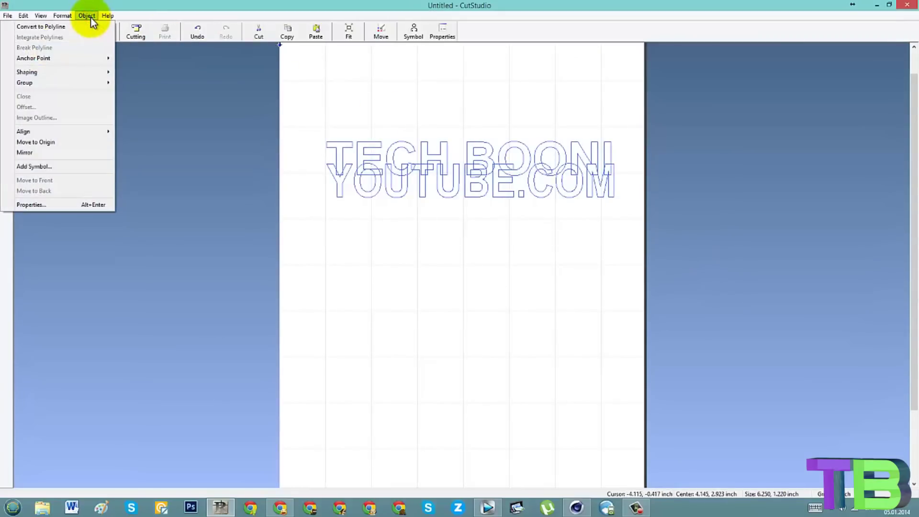
mouse_move(74, 133)
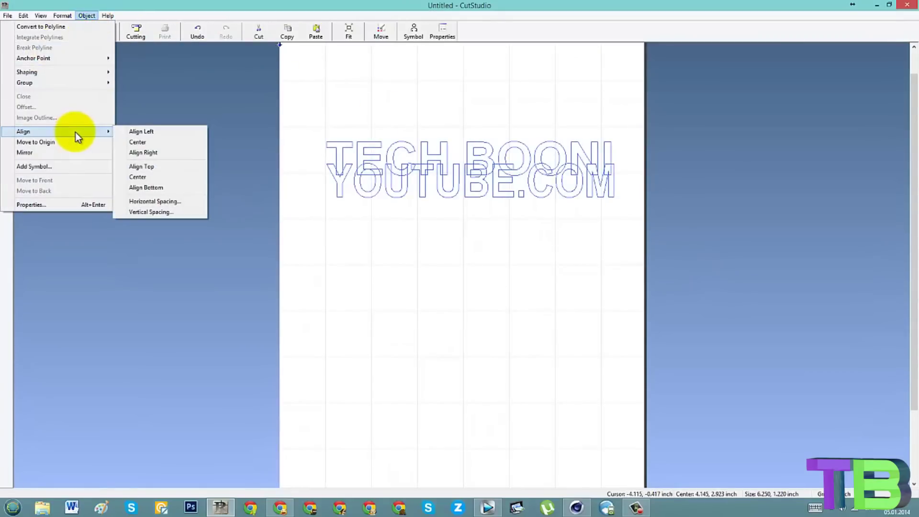
left_click(145, 211)
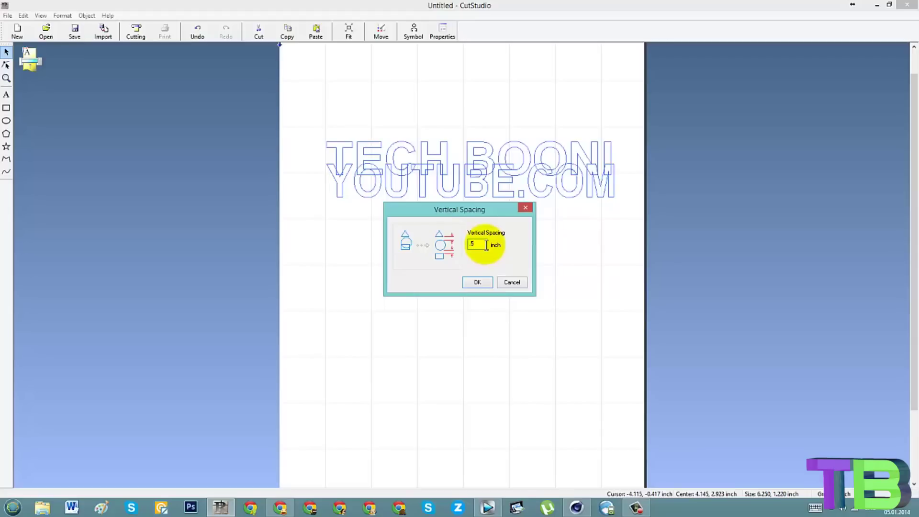
left_click(479, 286)
Step: Align the centers of both text lines horizontally, and move YOUTUBE.COM out above TECH BOONI
left_click(86, 16)
mouse_move(96, 132)
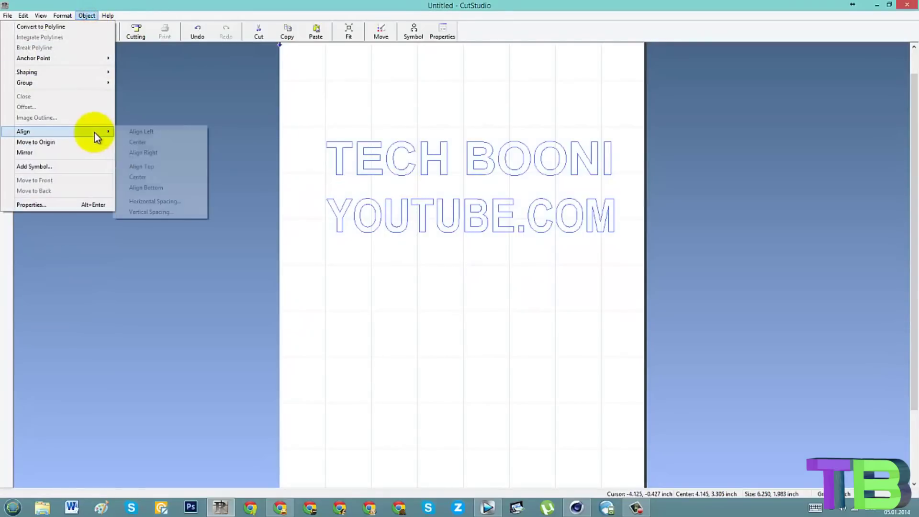
left_click(151, 177)
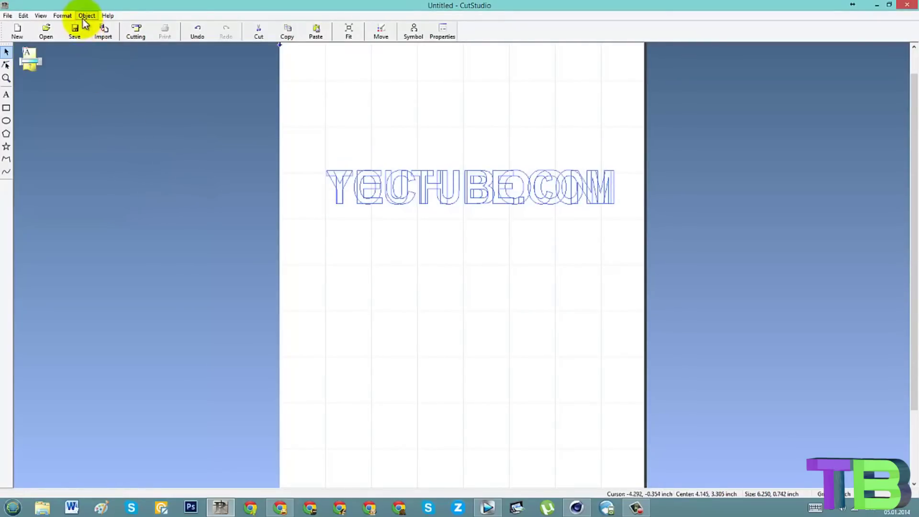
left_click(378, 277)
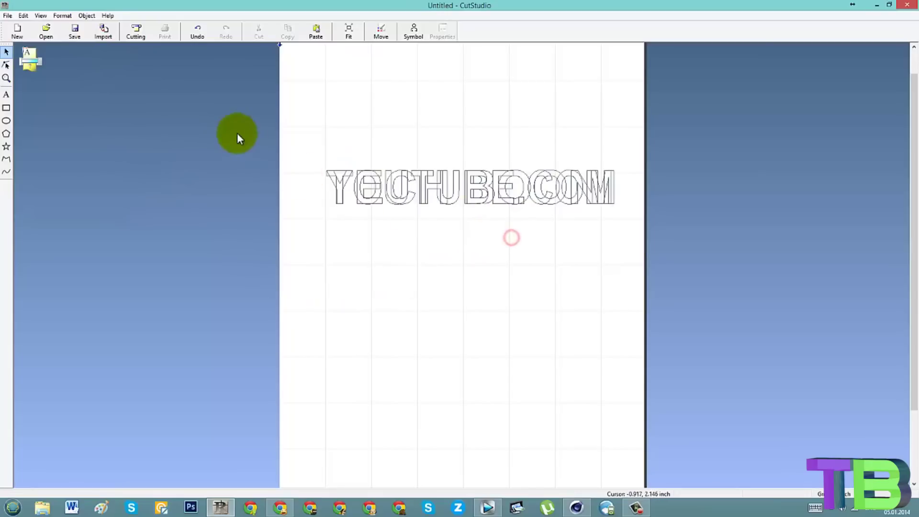
left_click(353, 185)
left_click_drag(356, 192, 330, 119)
Step: Draw two staggered rectangles below the text, the right-hand one about 2.8 by 1.8 inches, and deselect them
left_click(7, 108)
mouse_move(334, 285)
left_mouse_down()
mouse_move(443, 365)
mouse_move(597, 423)
left_mouse_up()
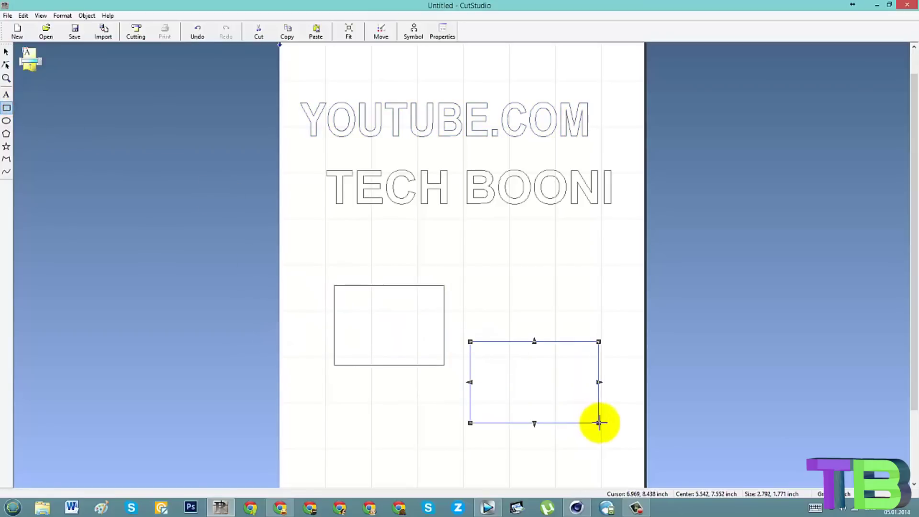
left_click(87, 16)
left_click(164, 115)
Step: Select both rectangles and align their centers horizontally so they sit side by side on one level
scroll(273, 305, "down", 1)
scroll(504, 296, "down", 1)
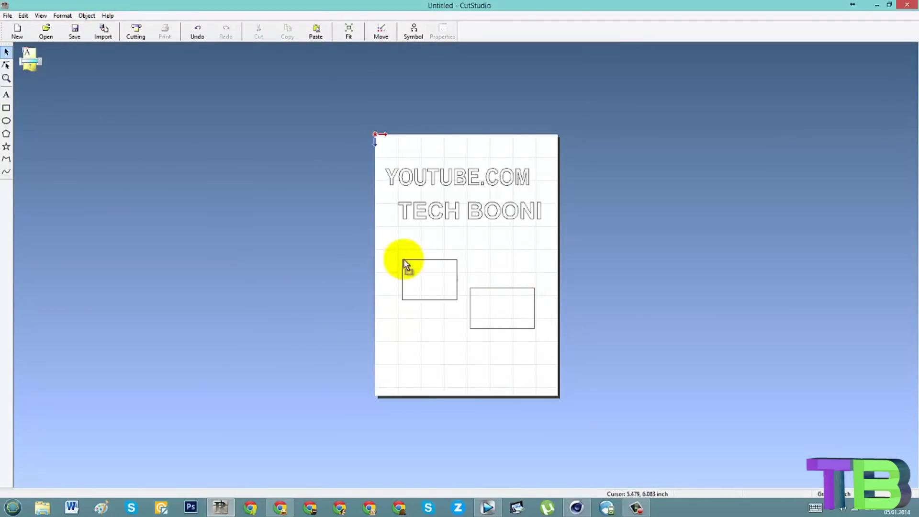
left_click(534, 306)
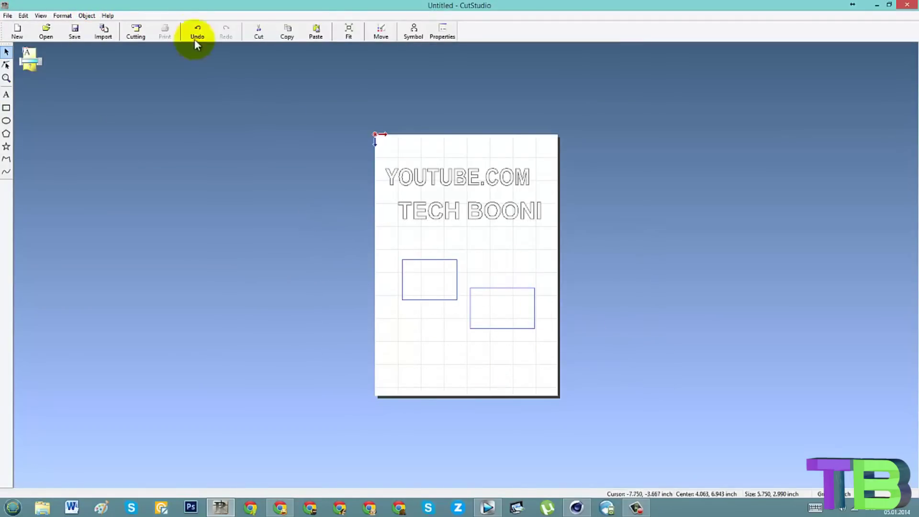
left_click(87, 15)
mouse_move(104, 132)
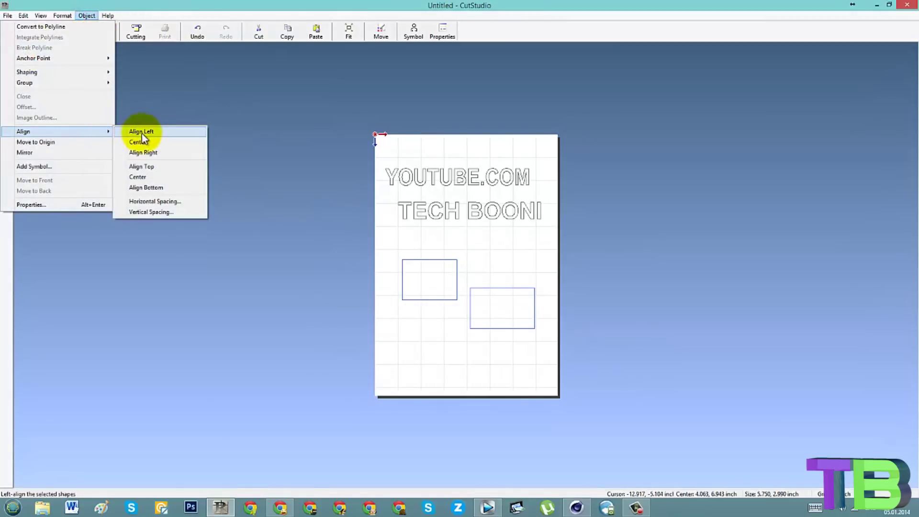
left_click(139, 178)
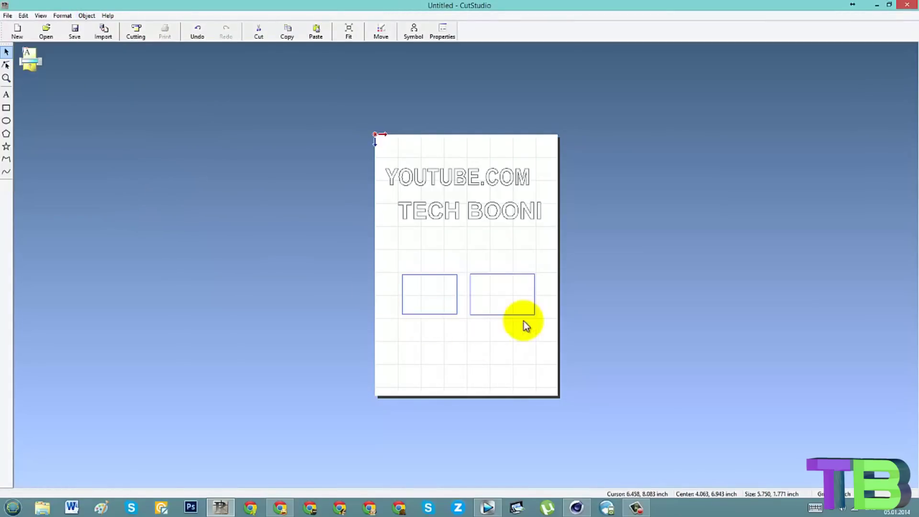
Step: Try aligning the centers of the two rectangles vertically, undo that alignment and clear the selection
scroll(526, 323, "up", 3)
scroll(582, 340, "up", 1)
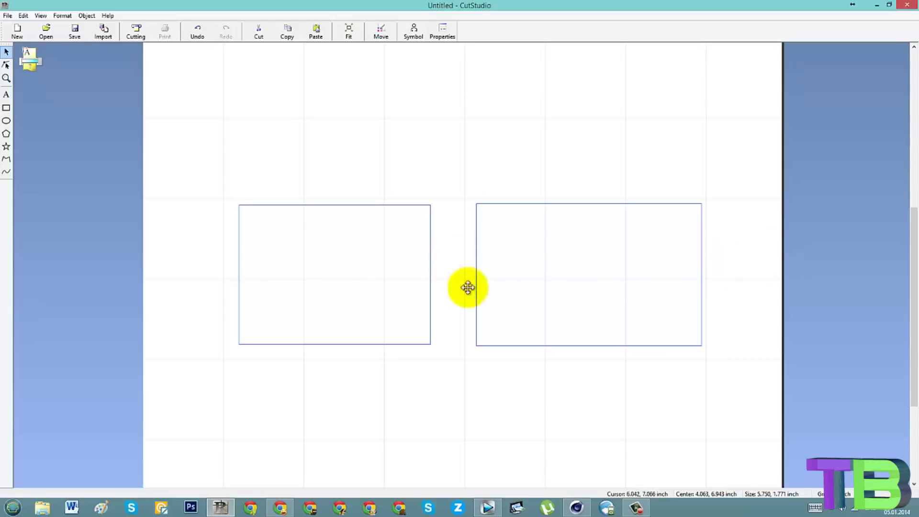
left_click(82, 16)
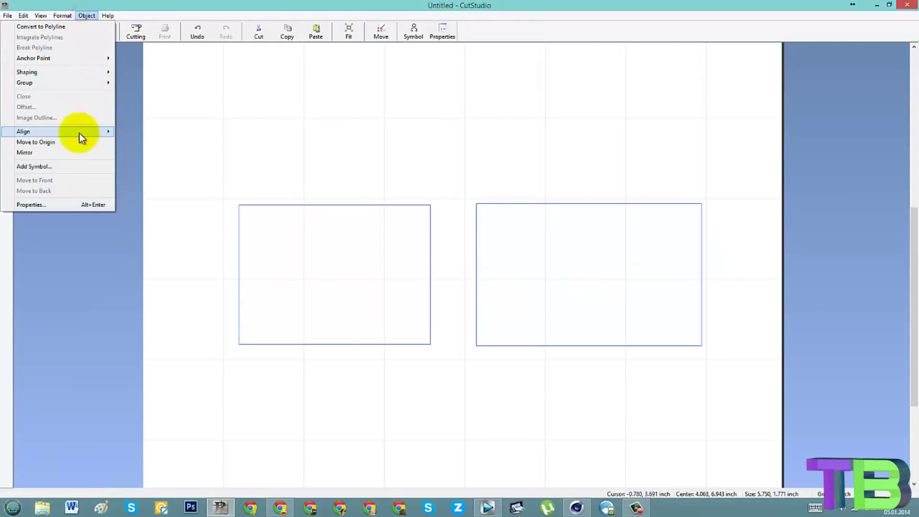
mouse_move(79, 133)
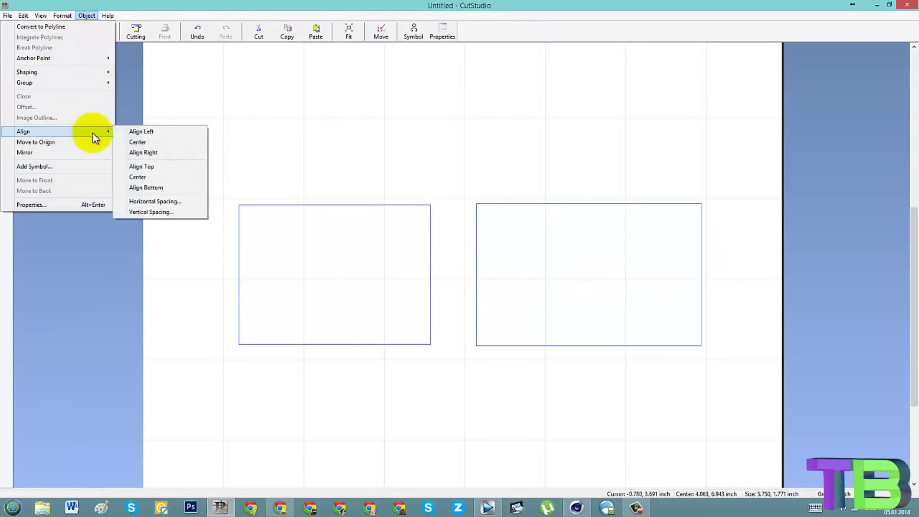
left_click(149, 141)
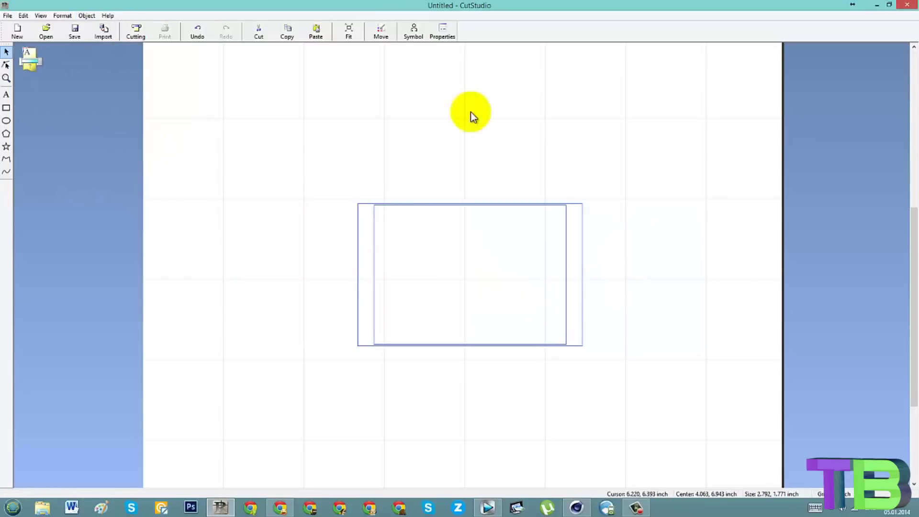
key("ctrl+z")
left_click(220, 88)
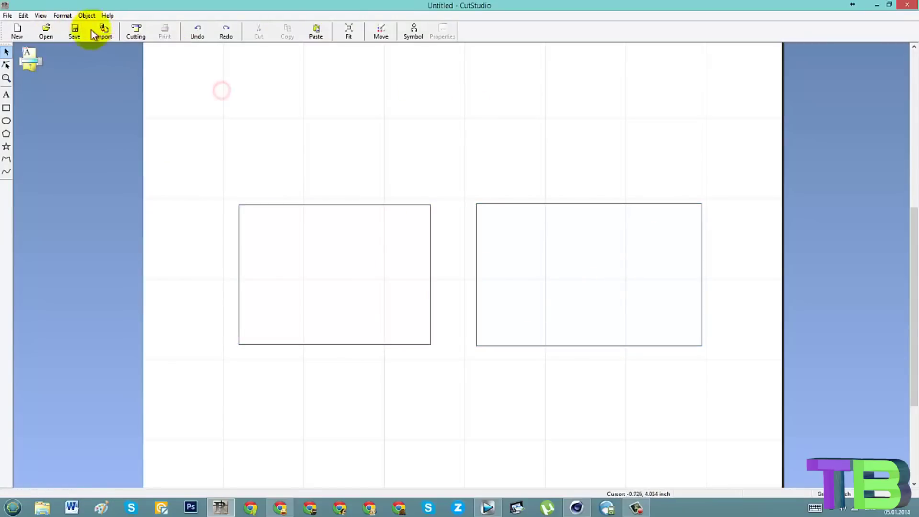
left_click(87, 16)
mouse_move(101, 132)
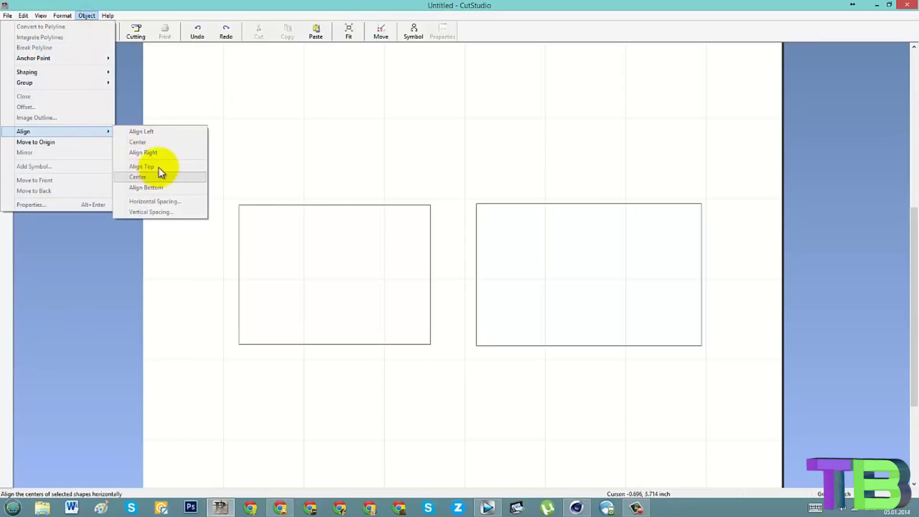
left_click(260, 120)
left_click(85, 15)
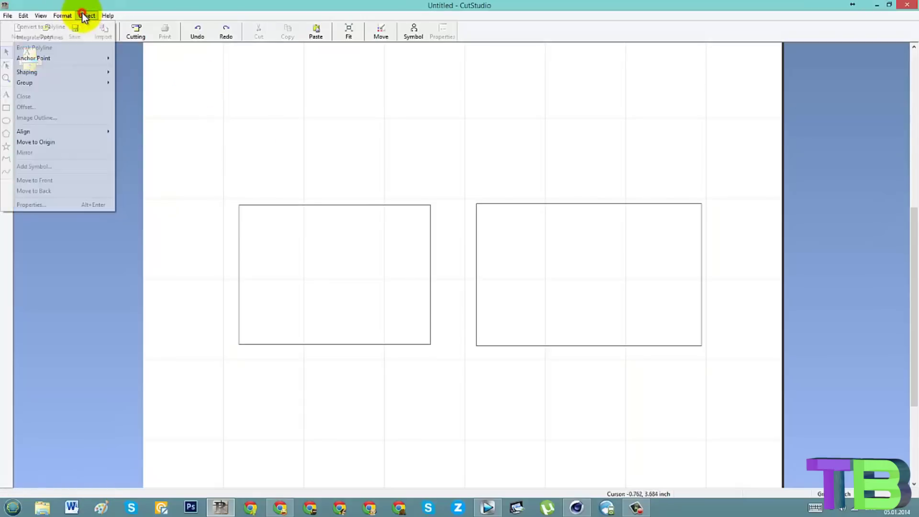
Step: Delete all remaining objects, including the two rectangles and the text lines, to leave an empty page
left_click(253, 116)
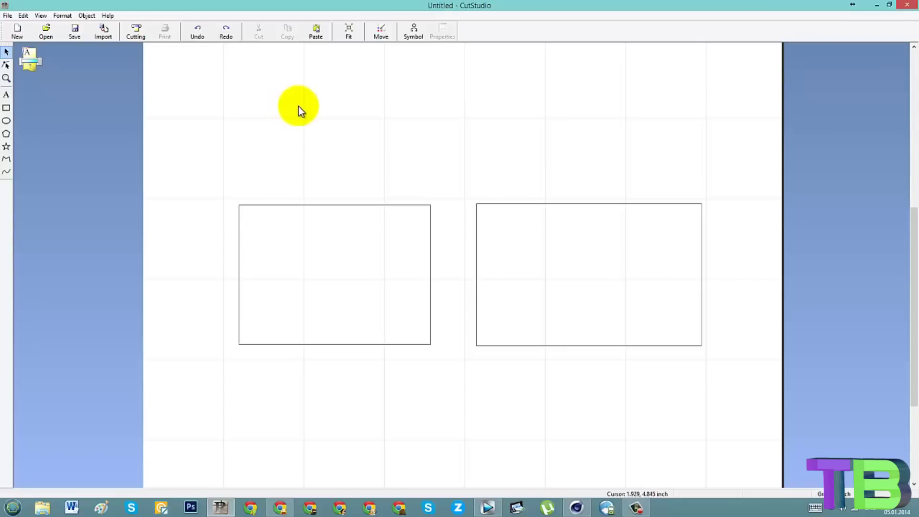
key("F4")
left_click(343, 148)
left_click_drag(622, 254, 601, 228)
key("Delete")
left_click(666, 220)
key("ctrl+a")
key("Delete")
left_click(274, 175)
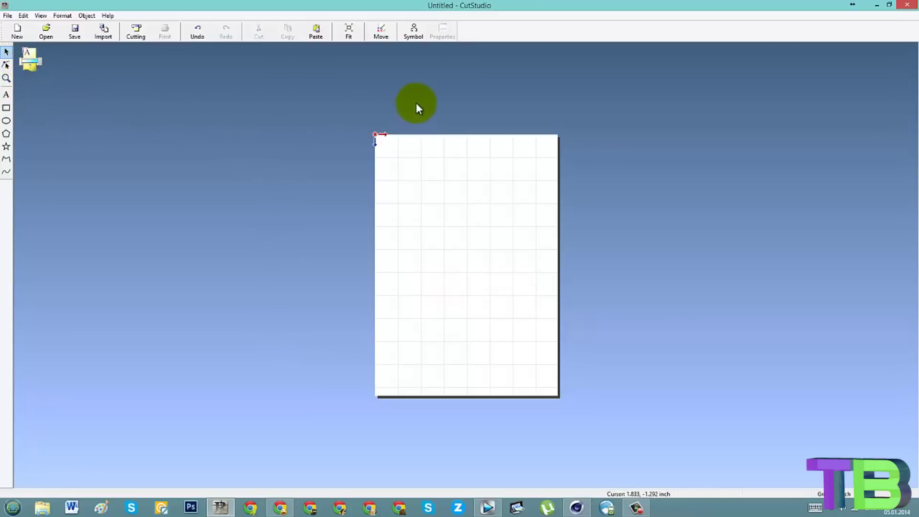
Step: Add the text TECH BOONI and center it across the upper part of the page
left_click(87, 17)
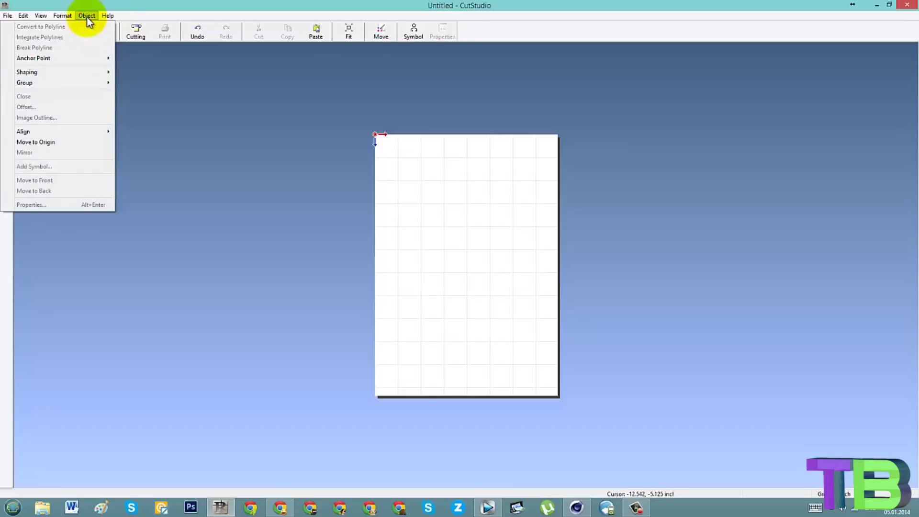
left_click(181, 79)
left_click(7, 95)
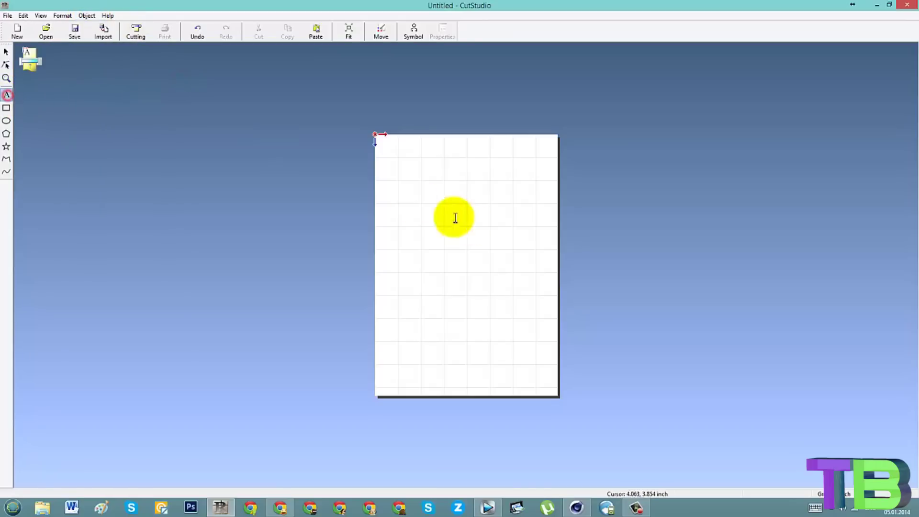
scroll(454, 218, "up", 2)
left_click(354, 237)
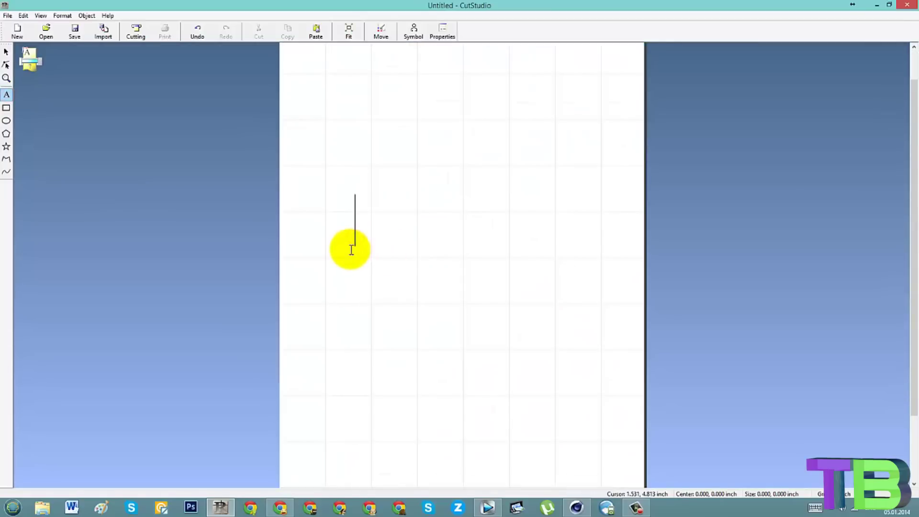
type("TE")
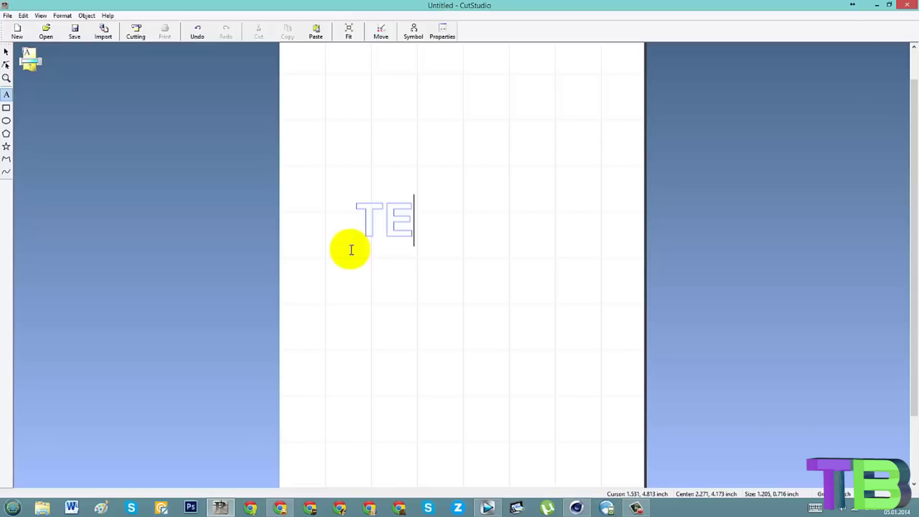
type("CH BOONI")
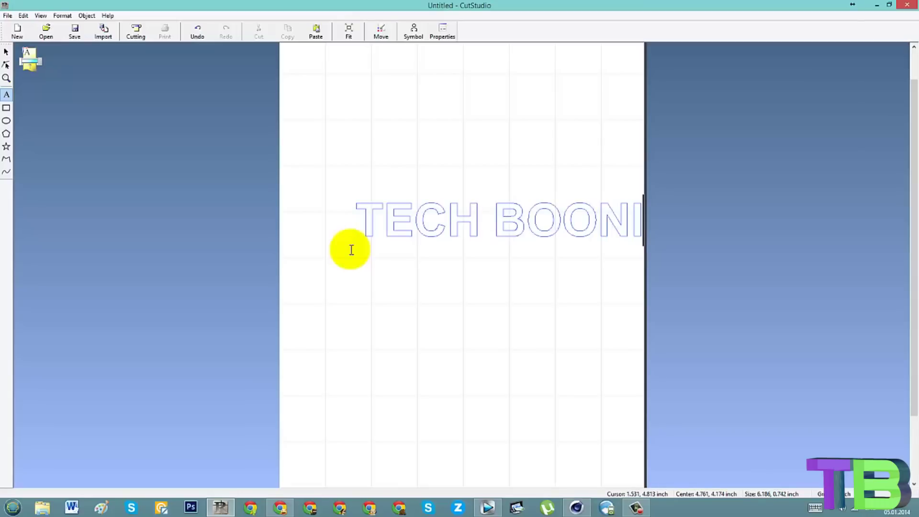
left_click(453, 216)
key("Escape")
left_click_drag(452, 216, 426, 193)
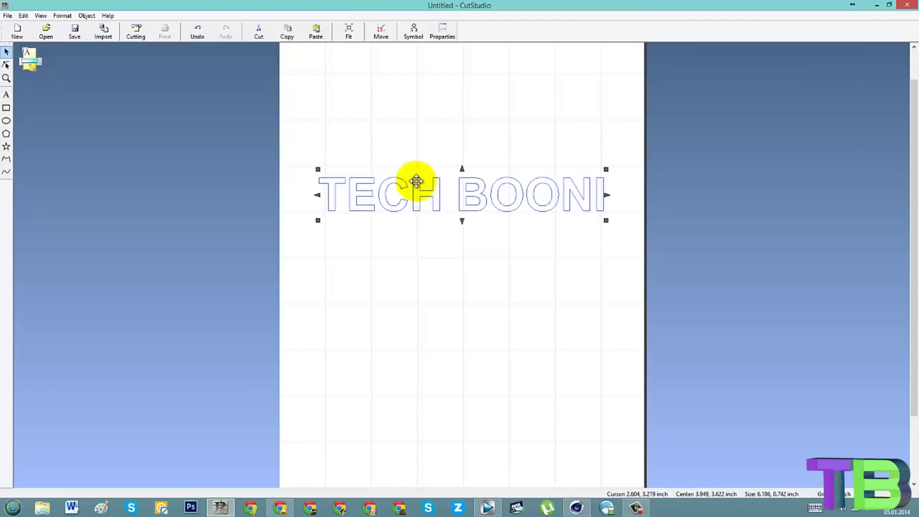
Step: Convert the TECH BOONI text to a polyline and clear the selection
right_click(477, 189)
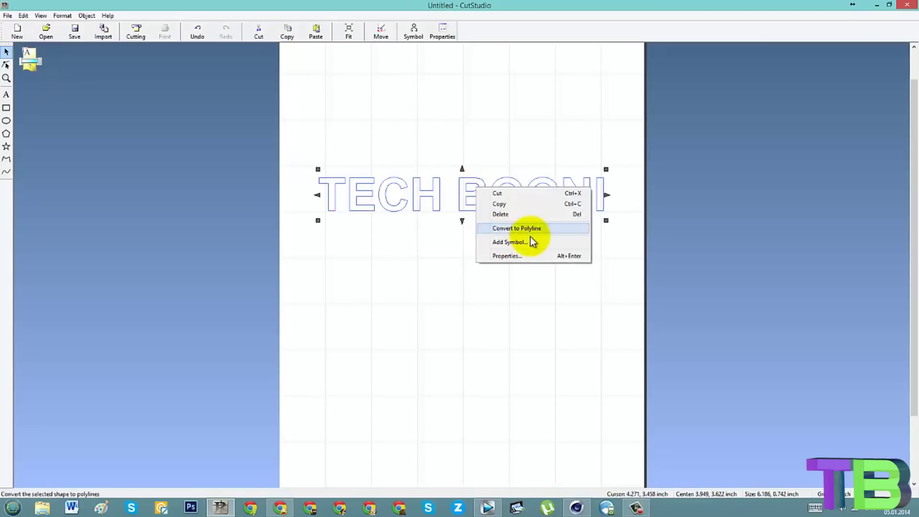
left_click(509, 229)
left_click(494, 251)
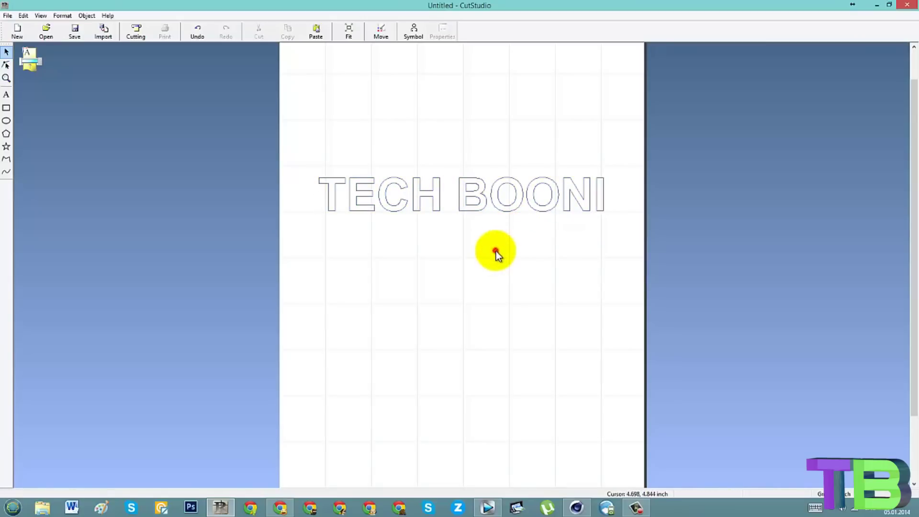
scroll(471, 188, "up", 2)
left_click(639, 206)
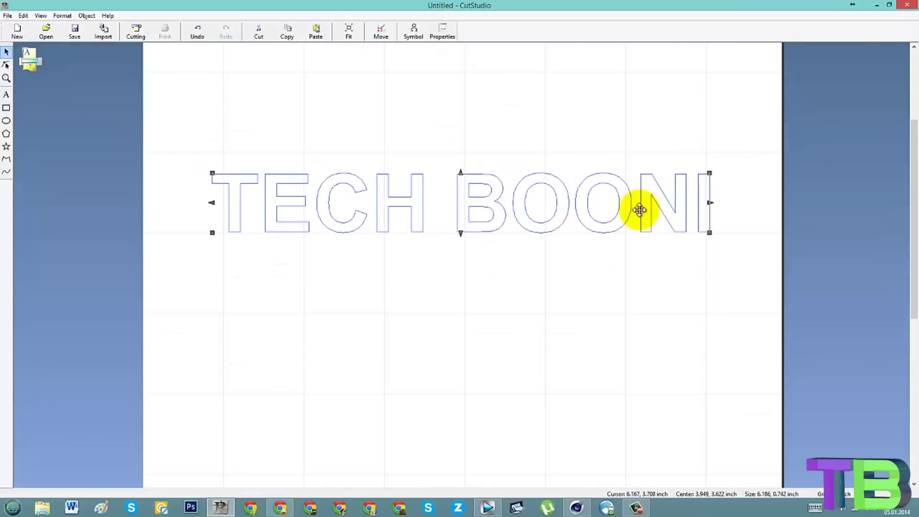
left_click(296, 254)
Step: Break the TECH BOONI polyline into separate letter contours and deselect them
left_click(540, 209)
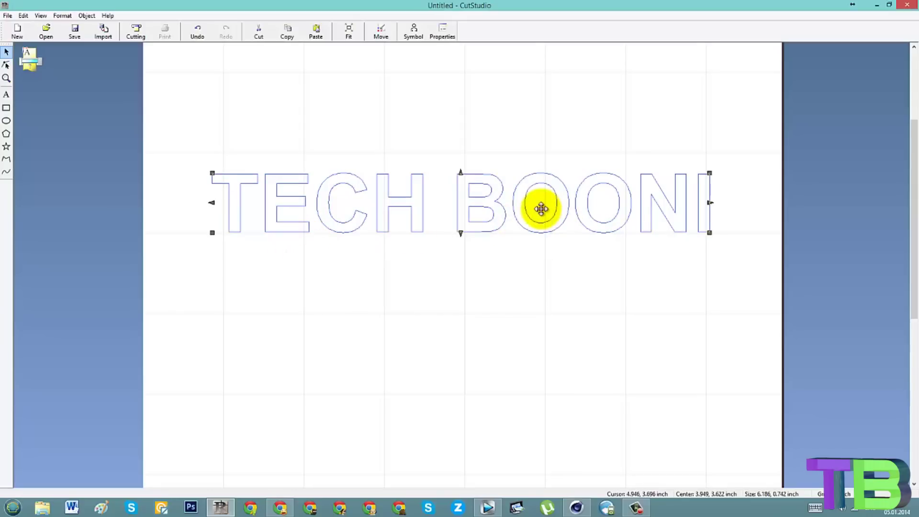
right_click(543, 211)
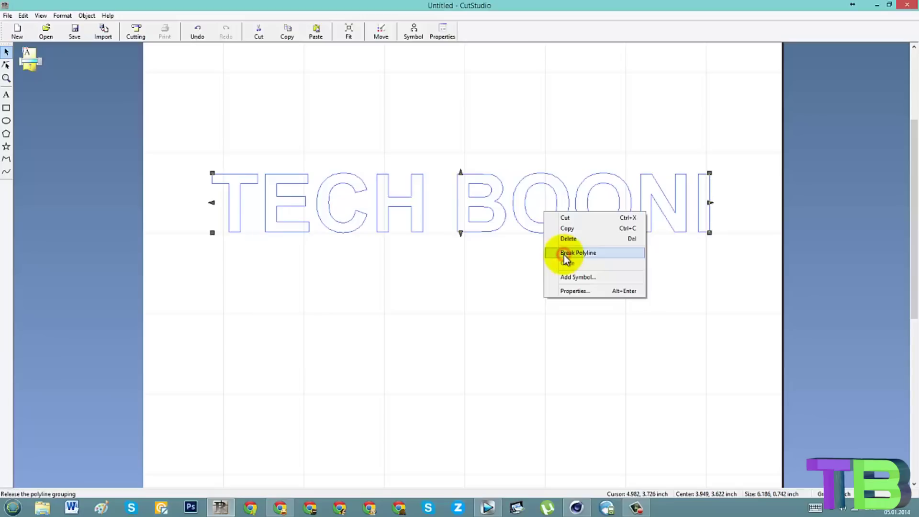
left_click(565, 254)
left_click(499, 247)
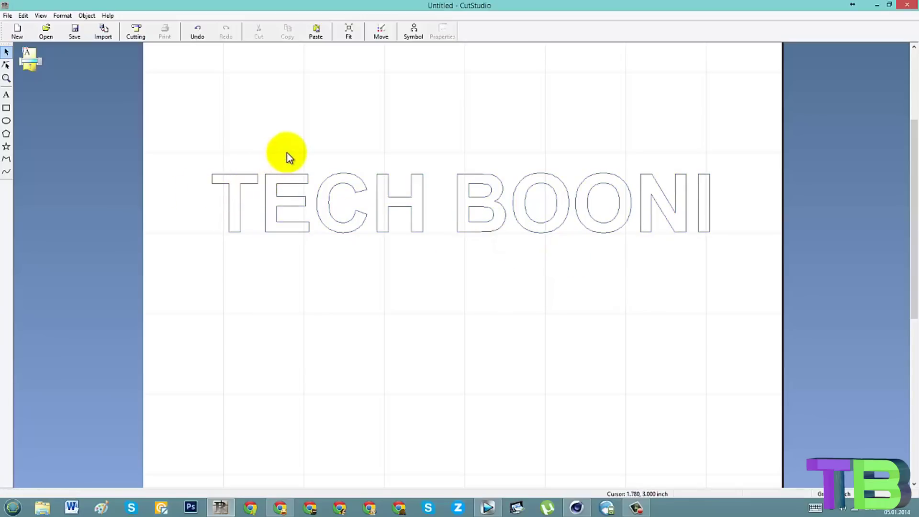
Step: Select the outer contours of all the TECH BOONI letters, leaving out the inner holes, and integrate them into one polyline
left_click(233, 179)
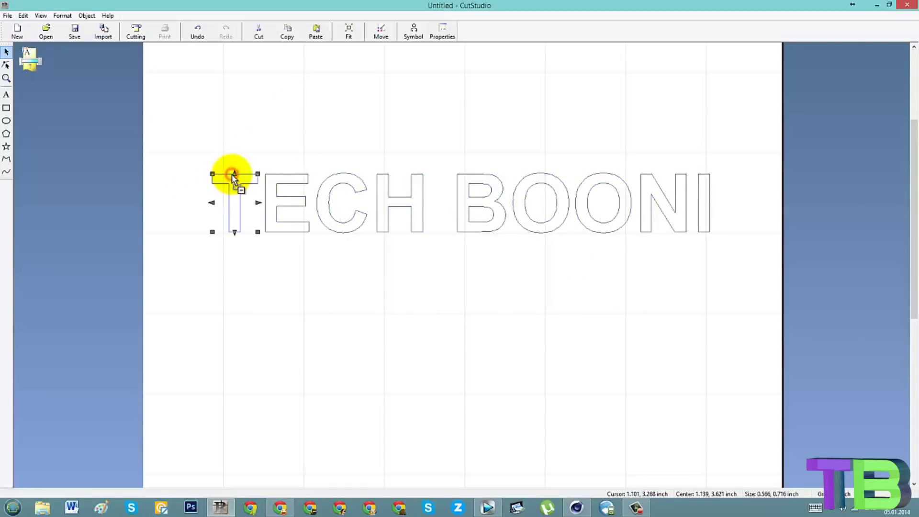
left_click(270, 178, "shift")
left_click(334, 180, "shift")
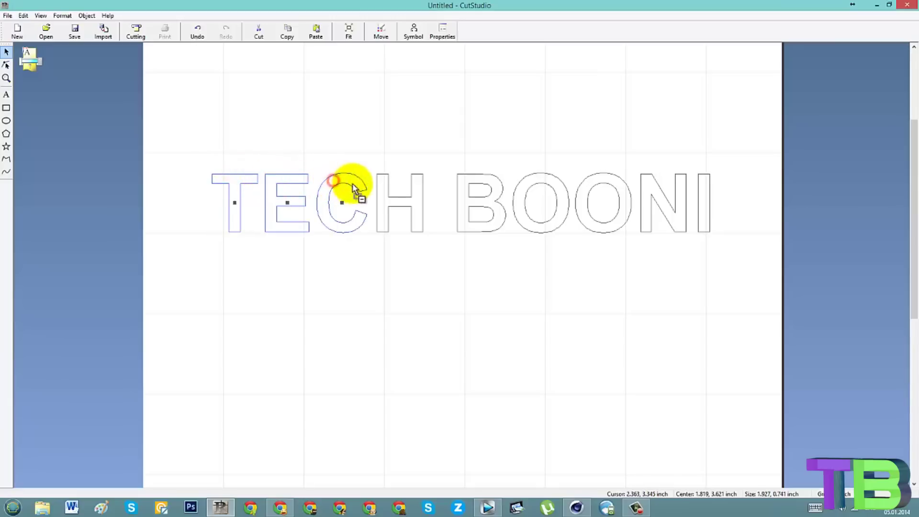
left_click(387, 187, "shift")
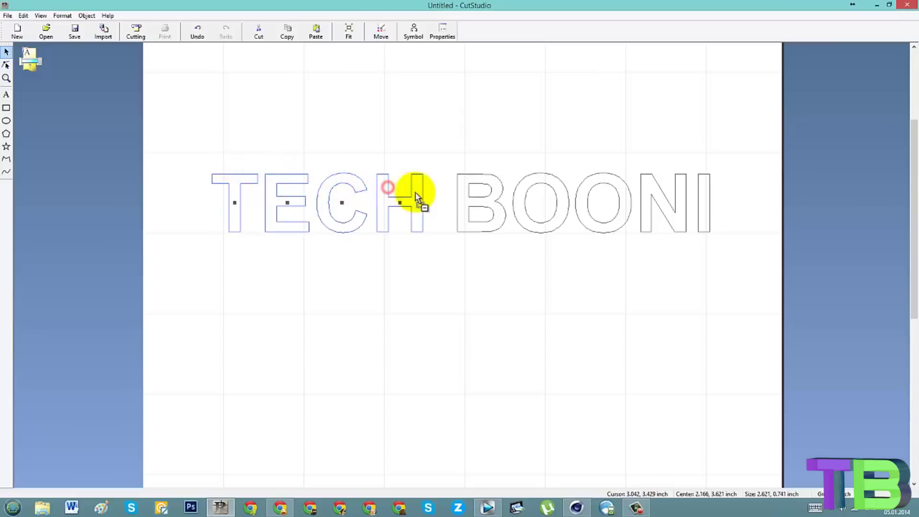
left_click(461, 177, "shift")
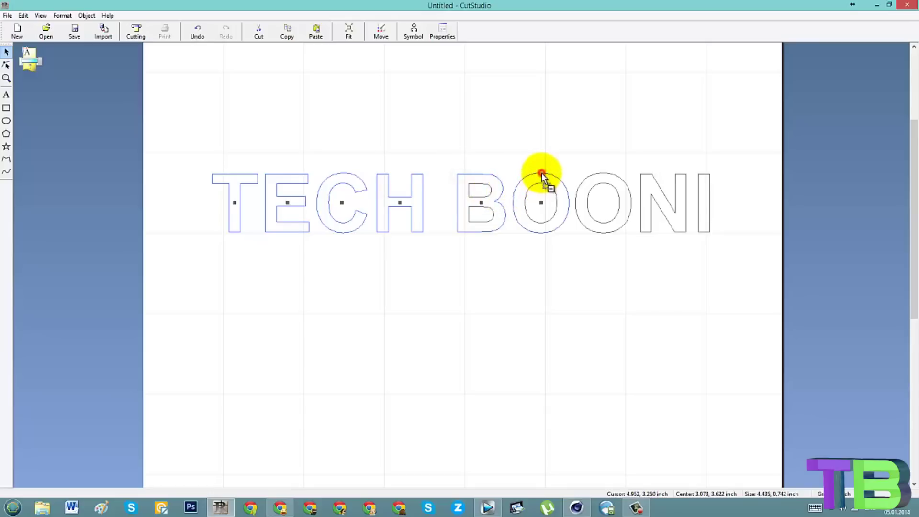
left_click(606, 173, "shift")
left_click(647, 176, "shift")
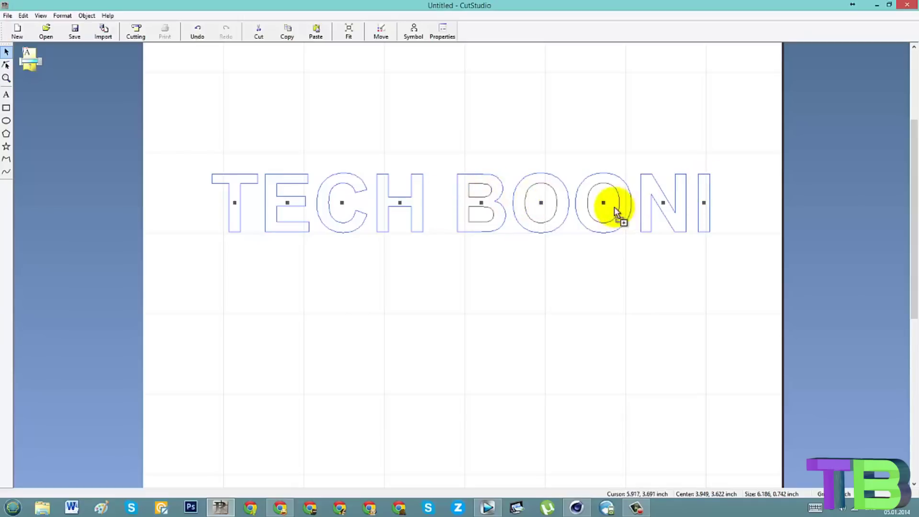
left_click(87, 16)
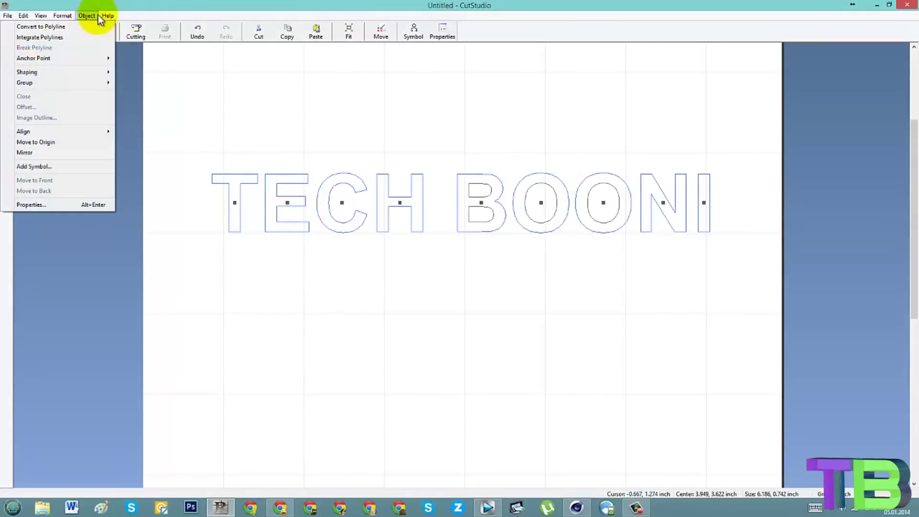
right_click(272, 179)
right_click(274, 180)
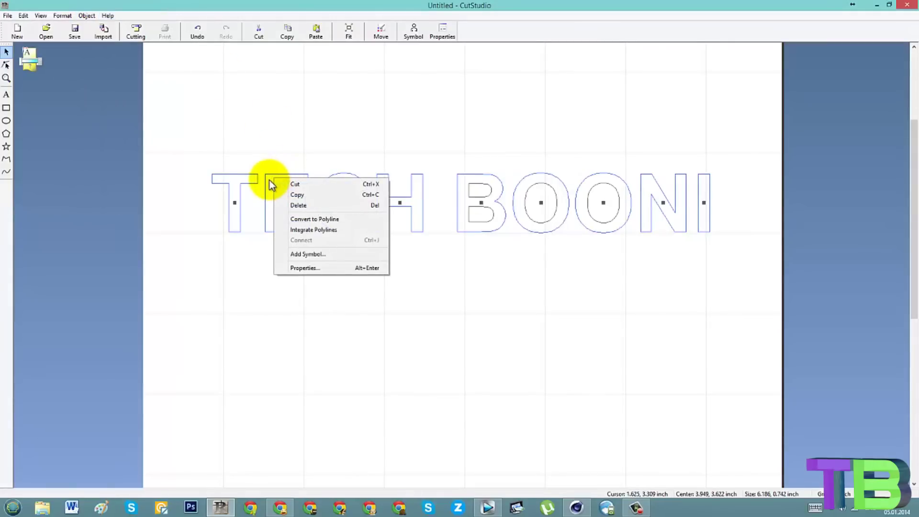
left_click(297, 230)
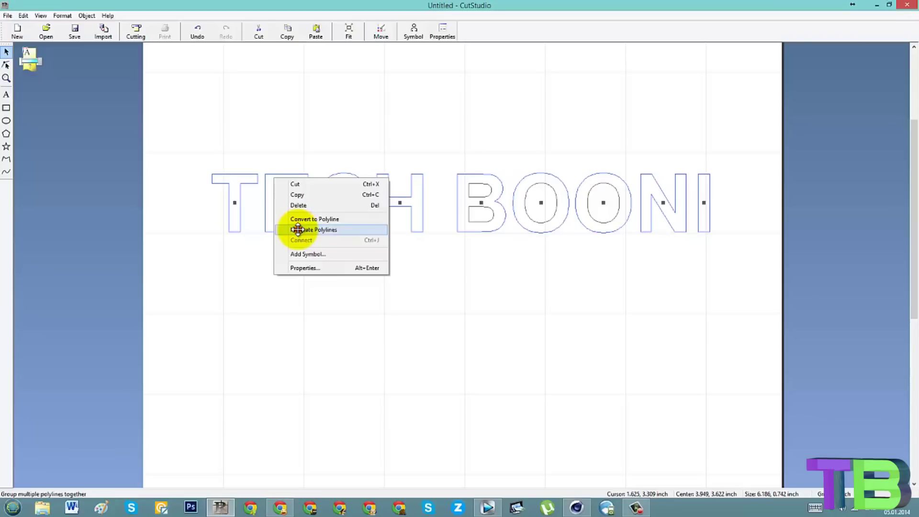
Step: Try an outside offset of 0.2 inch on the integrated outer letter contours and undo it
left_click(84, 17)
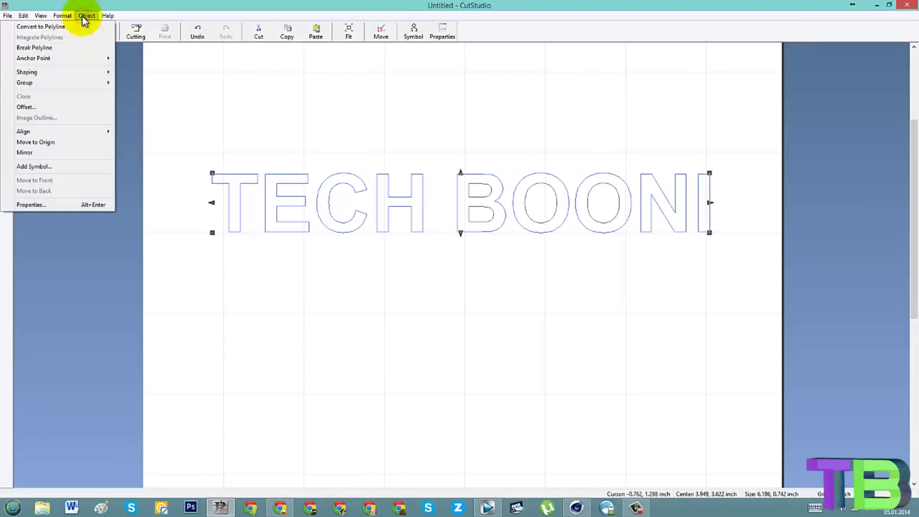
left_click(26, 107)
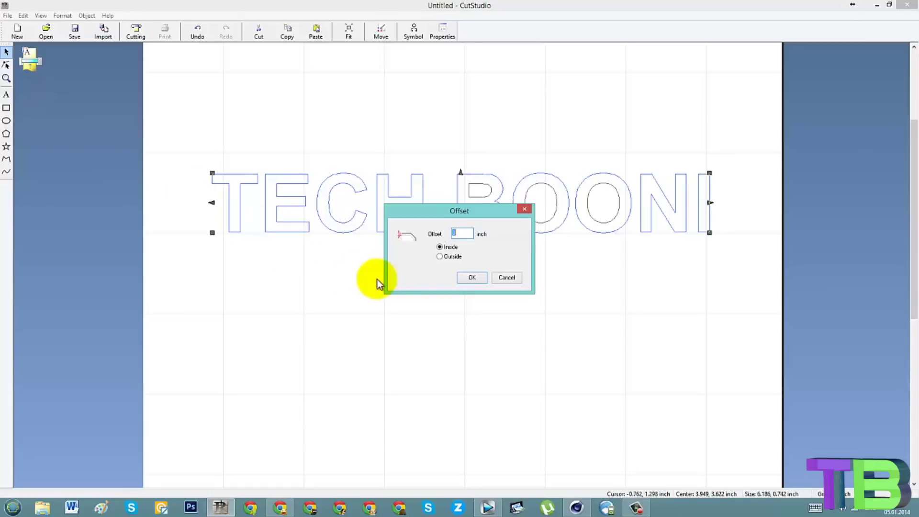
left_click(440, 257)
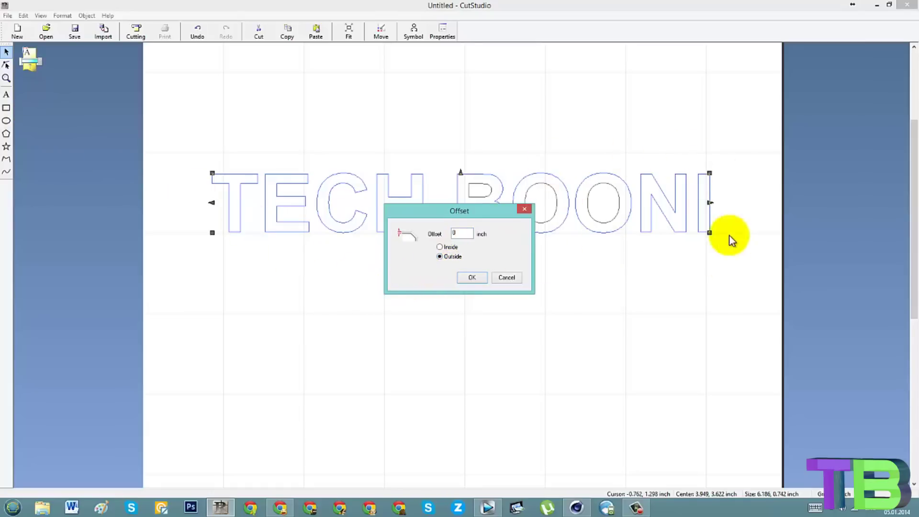
double_click(459, 230)
key("BackSpace")
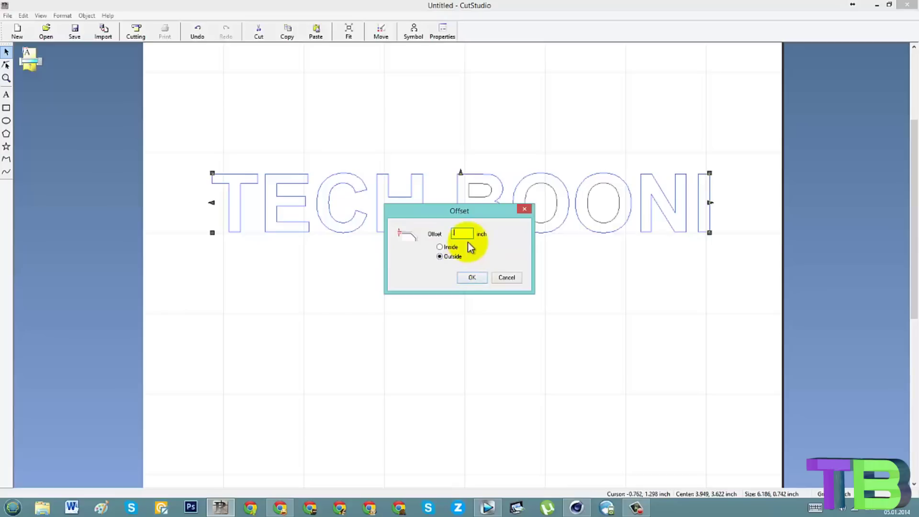
type(".2")
left_click(470, 279)
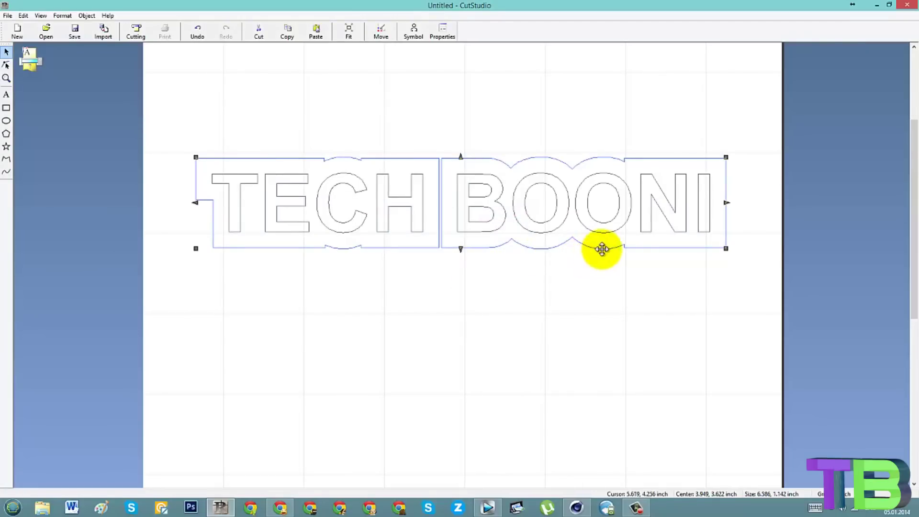
key("ctrl+z")
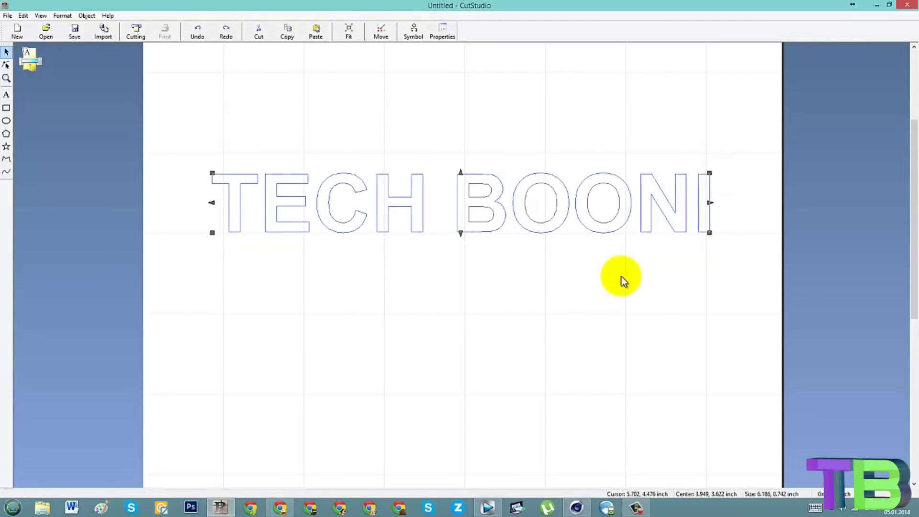
Step: Offset the integrated outer letter contours outside by .02 inch and clear the selection
left_click(87, 15)
left_click(90, 108)
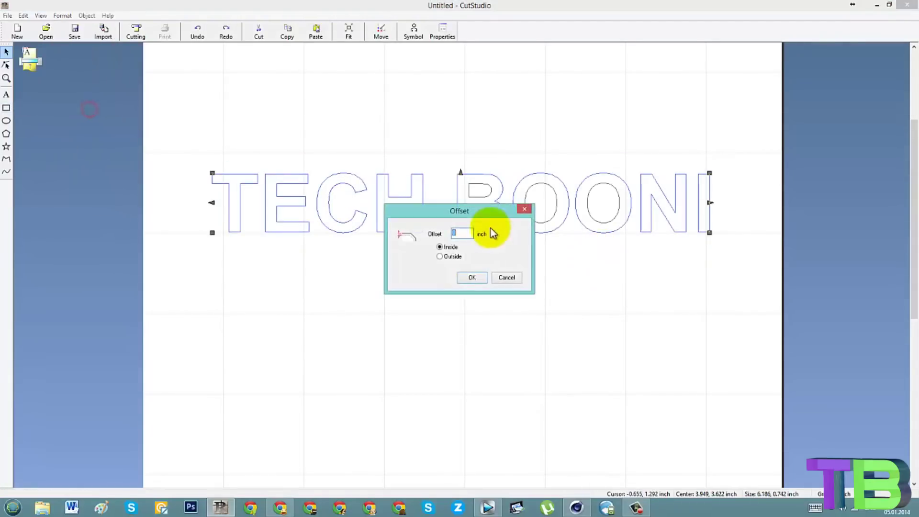
left_click(452, 257)
left_click(459, 233)
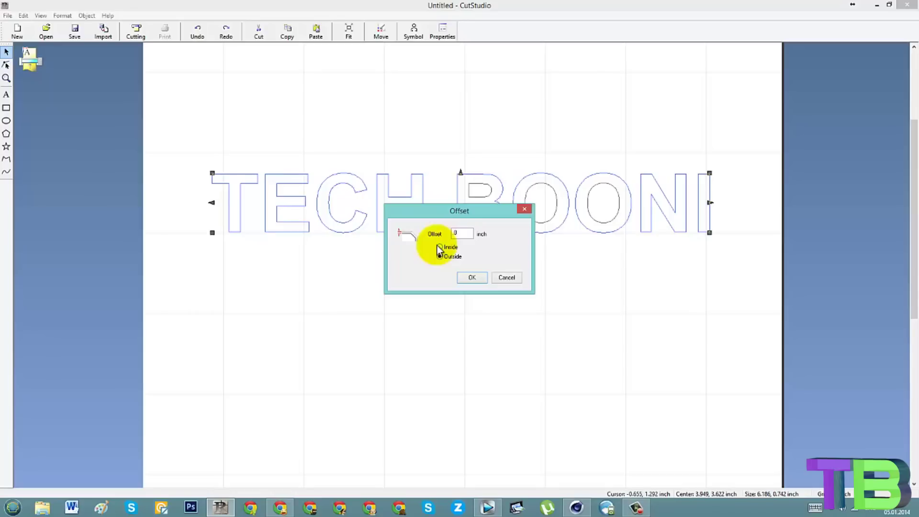
left_click(469, 277)
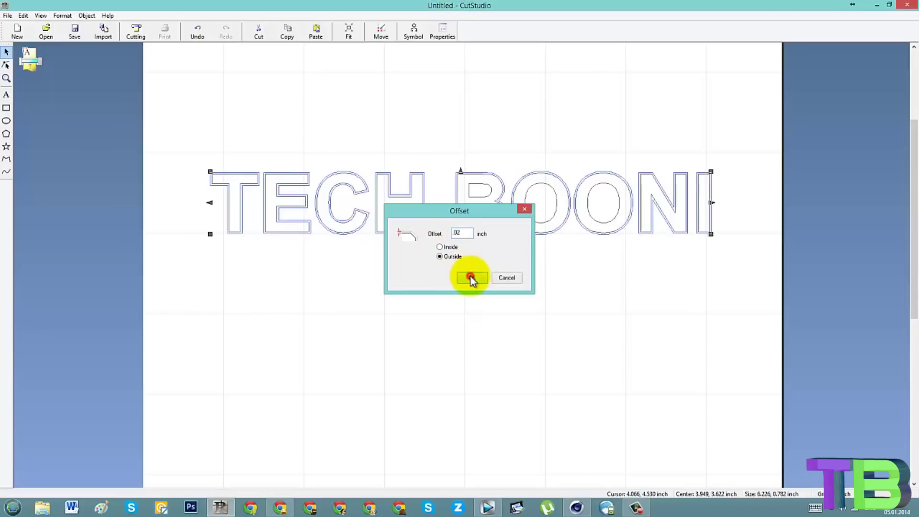
scroll(538, 194, "up", 2)
scroll(538, 193, "down", 4)
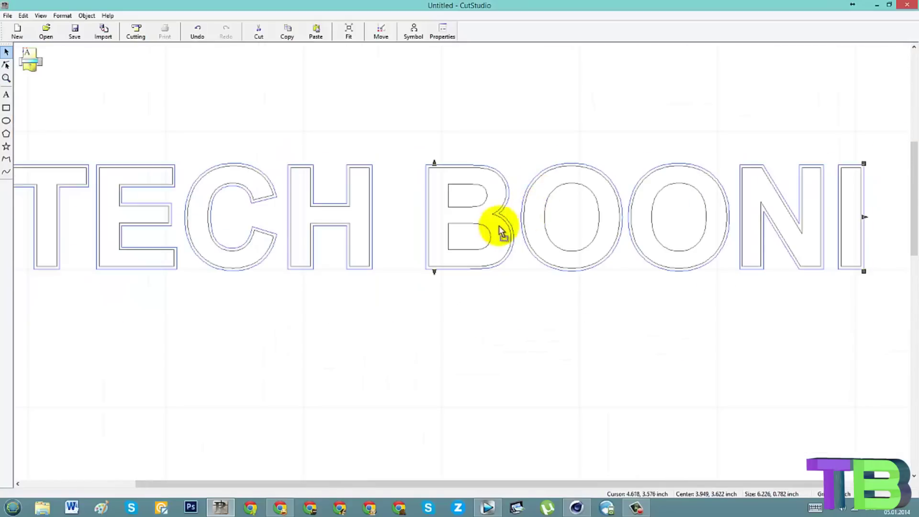
left_click(477, 302)
Step: Select the inner hole contours of the letters B, O and O and integrate them into one polyline
left_click(487, 212)
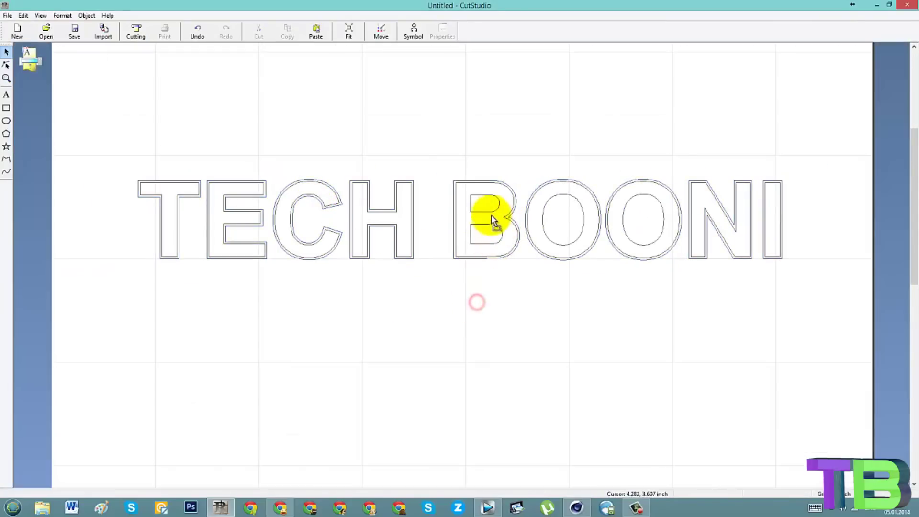
left_click_drag(485, 205, 484, 230)
left_click(581, 204, "shift")
left_click(642, 213, "shift")
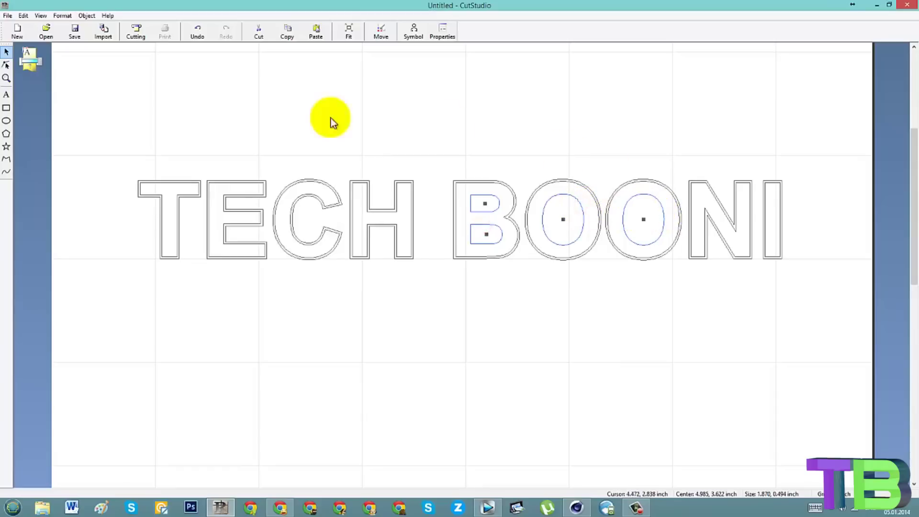
right_click(495, 201)
left_click(530, 251)
Step: Offset the integrated inner hole contours of B, O and O to the inside and clear the selection
left_click(87, 16)
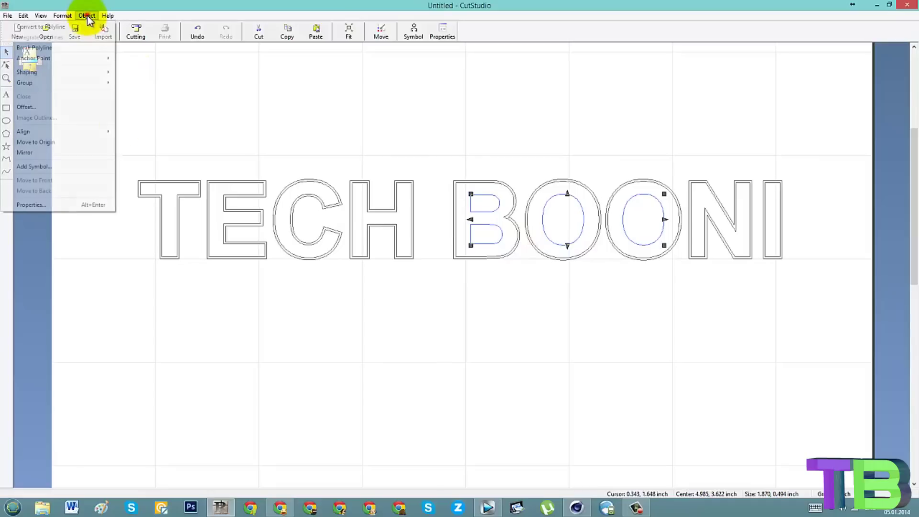
left_click(84, 107)
left_click(460, 234)
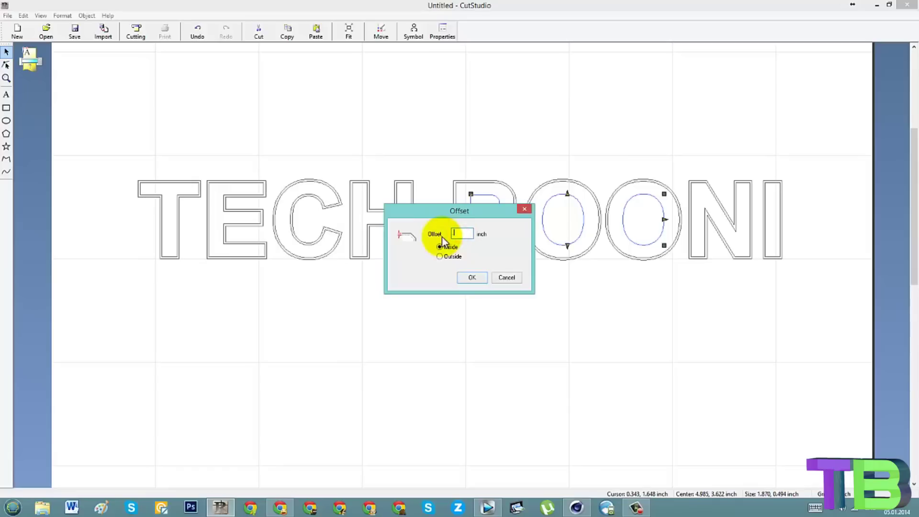
left_click(466, 278)
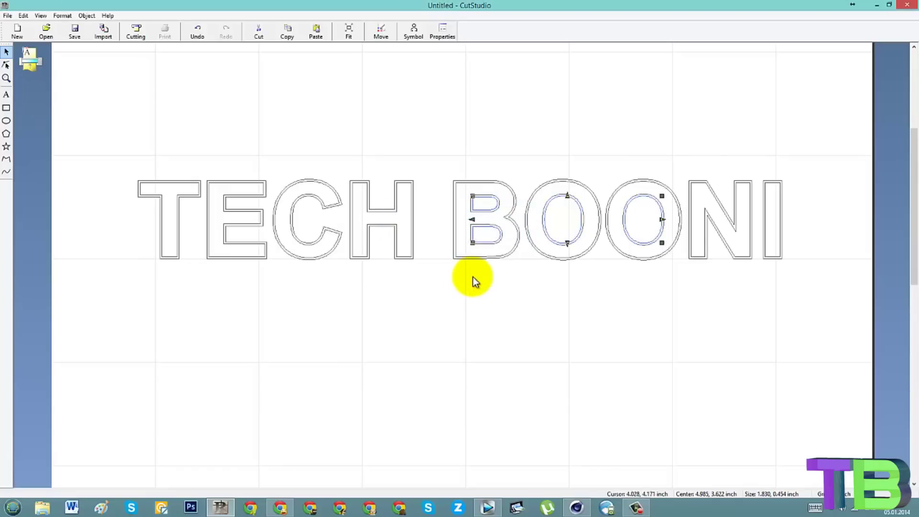
left_click(547, 306)
scroll(566, 303, "down", 1)
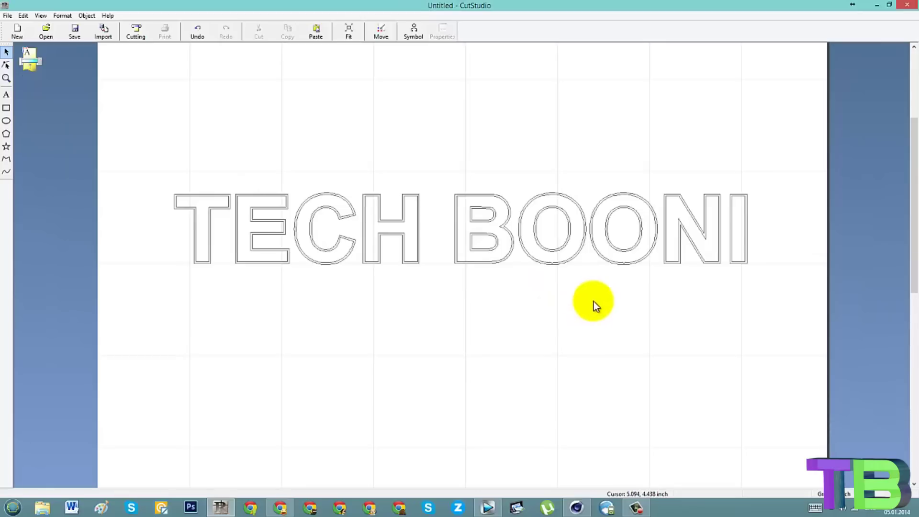
scroll(603, 275, "down", 1)
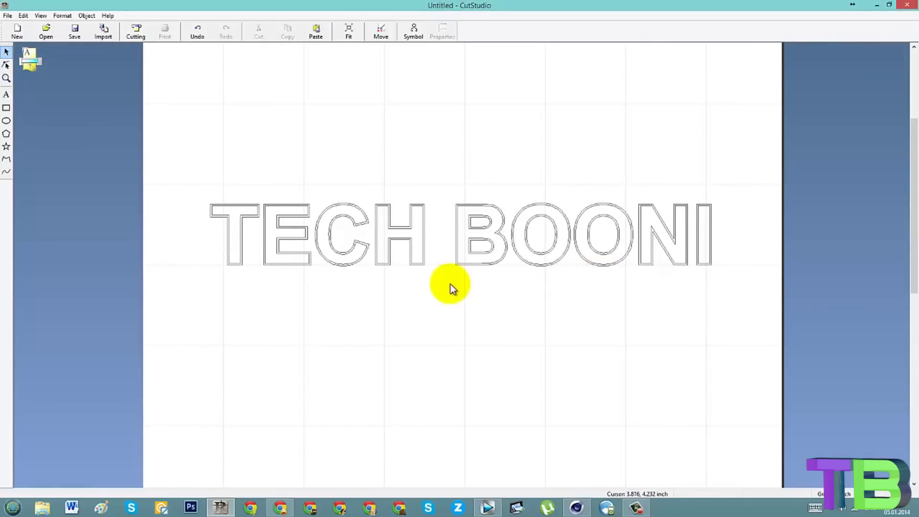
scroll(449, 285, "up", 1)
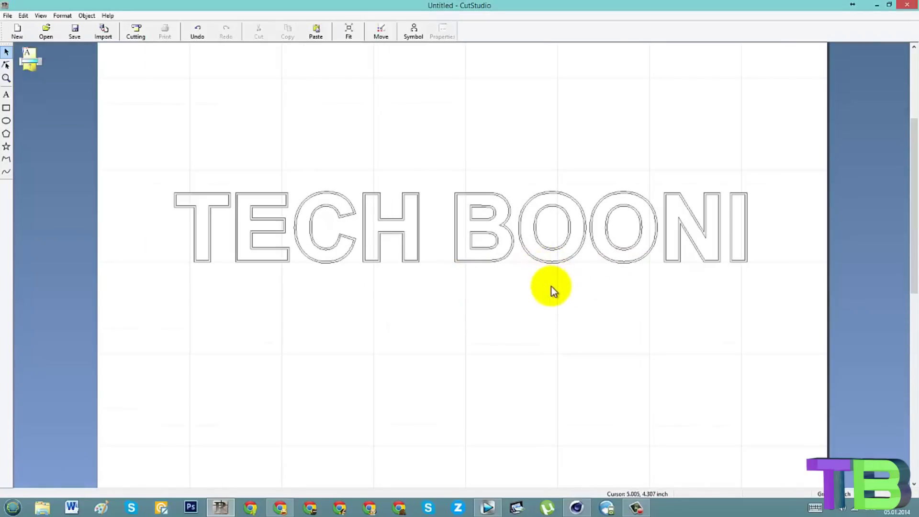
left_click(280, 508)
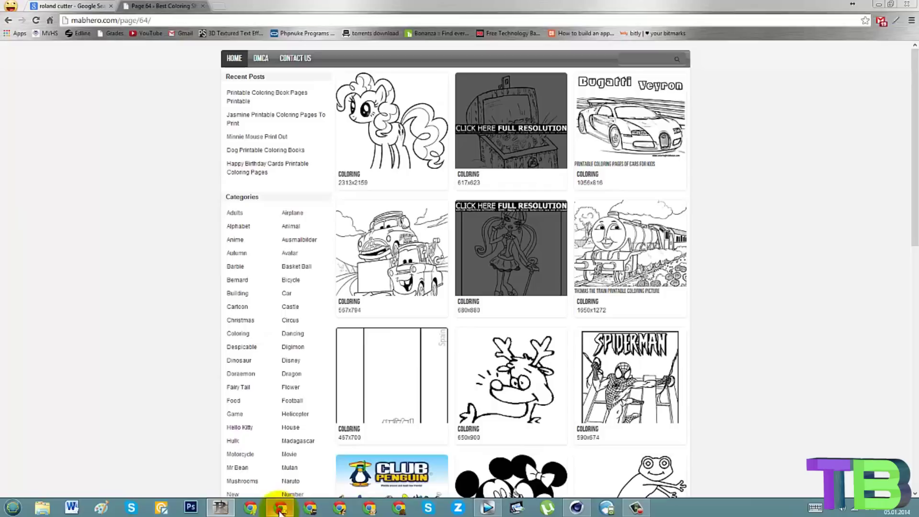
left_click(65, 7)
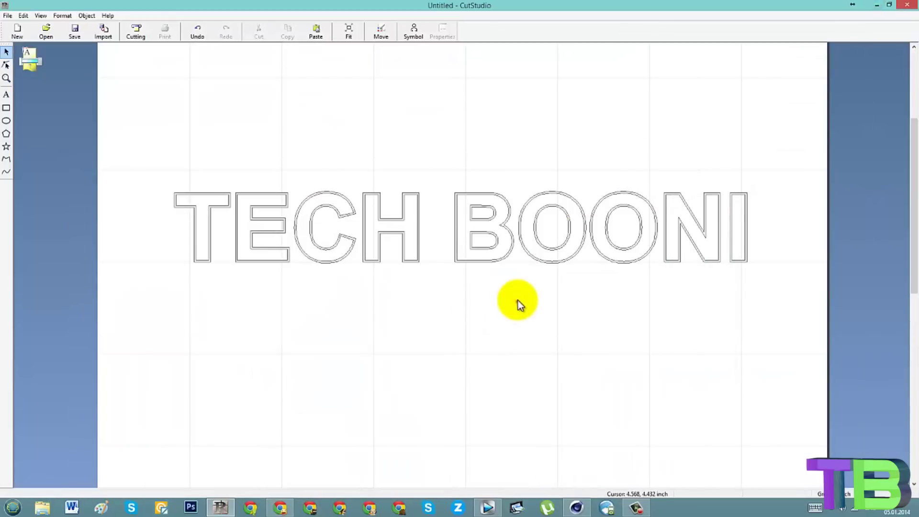
Step: Select the original outer contours and their matching inner holes, move them below the offset TECH BOONI outline and deselect them
left_click(517, 301)
left_click(494, 220)
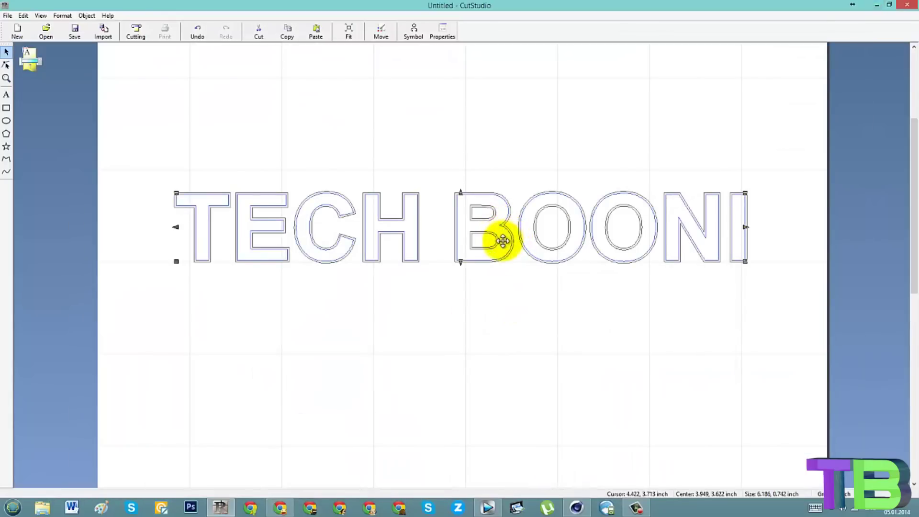
scroll(504, 234, "up", 2)
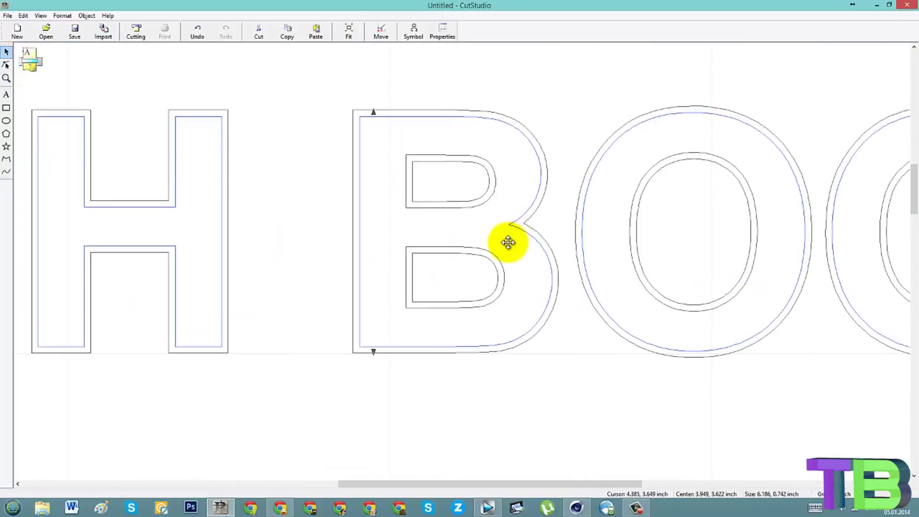
left_click(500, 268)
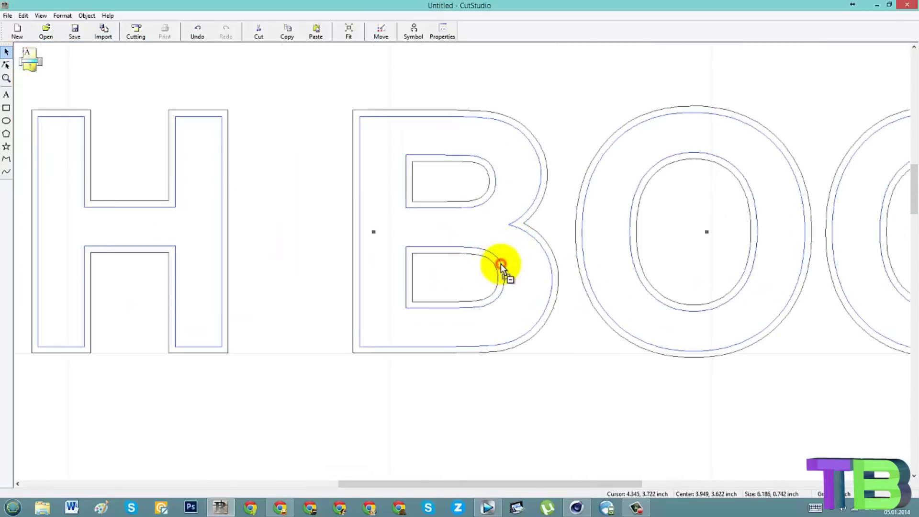
scroll(508, 260, "down", 2)
scroll(508, 260, "down", 1)
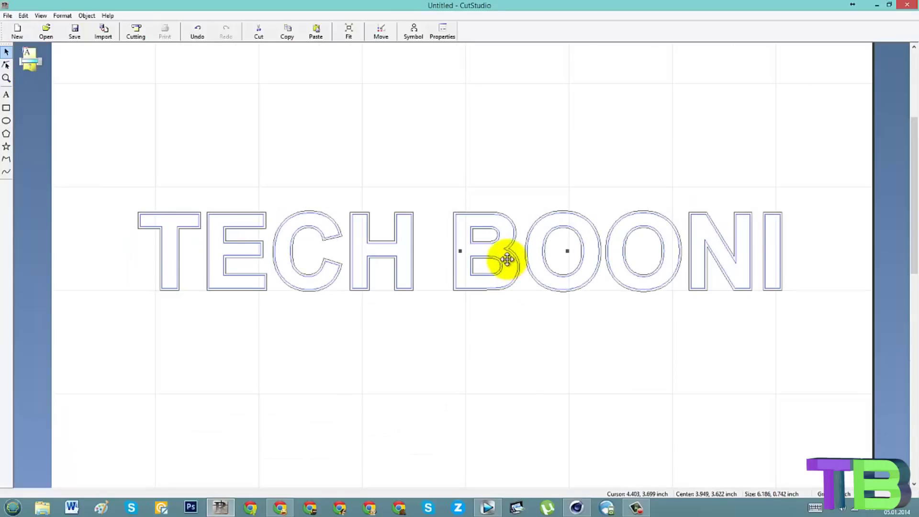
left_click_drag(507, 259, 511, 381)
left_click(823, 210)
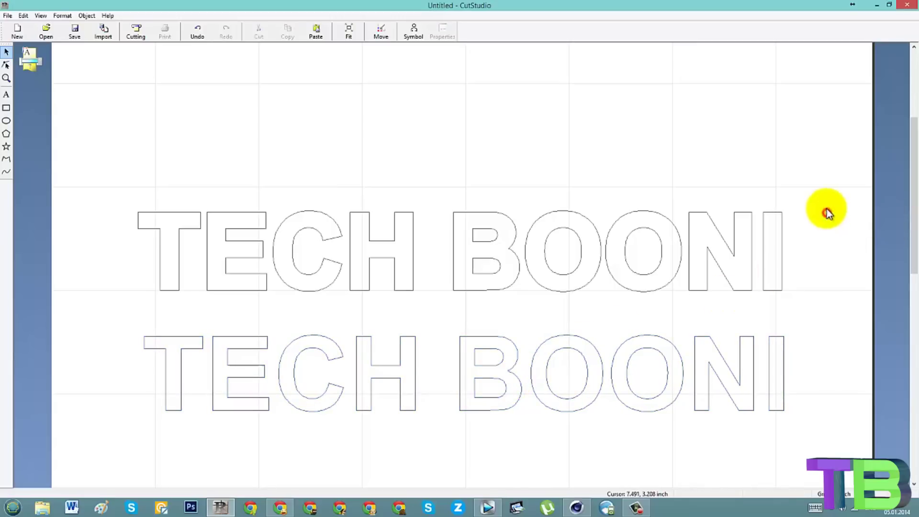
Step: Move the lower set's outer contours and inner holes back into place over the offset TECH BOONI outline
scroll(823, 210, "down", 1)
left_click_drag(753, 139, 795, 378)
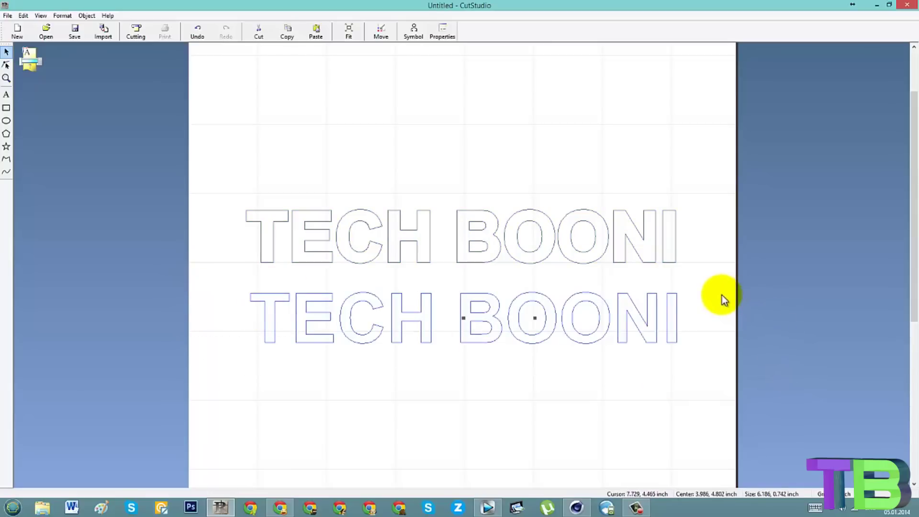
left_click(683, 309)
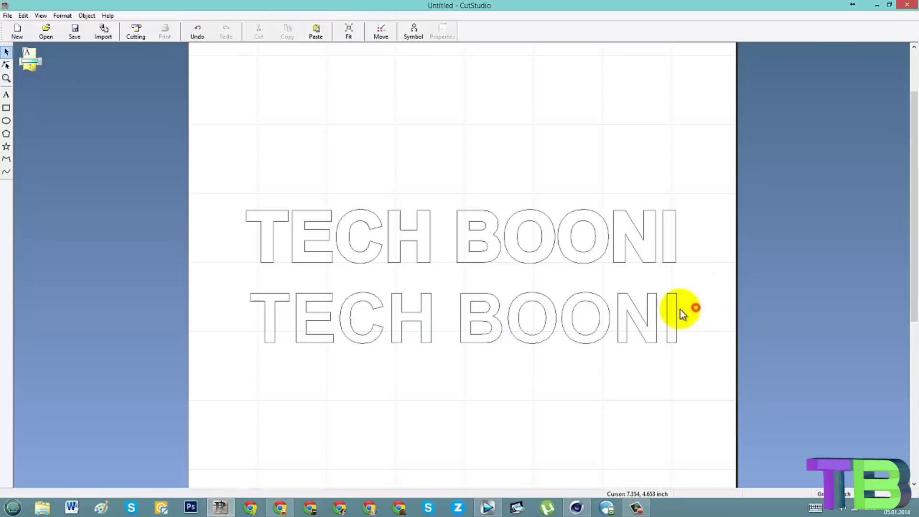
left_click_drag(675, 314, 670, 229)
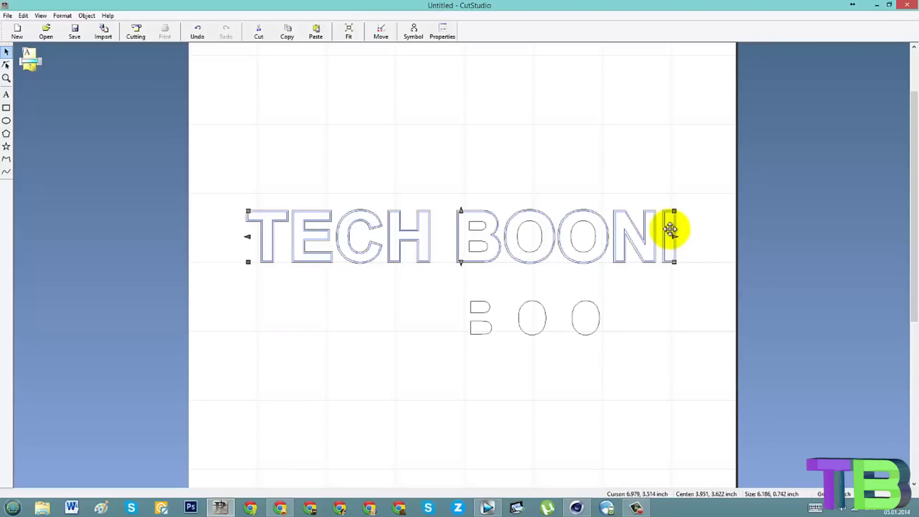
left_click(587, 315)
left_click_drag(586, 315, 584, 240)
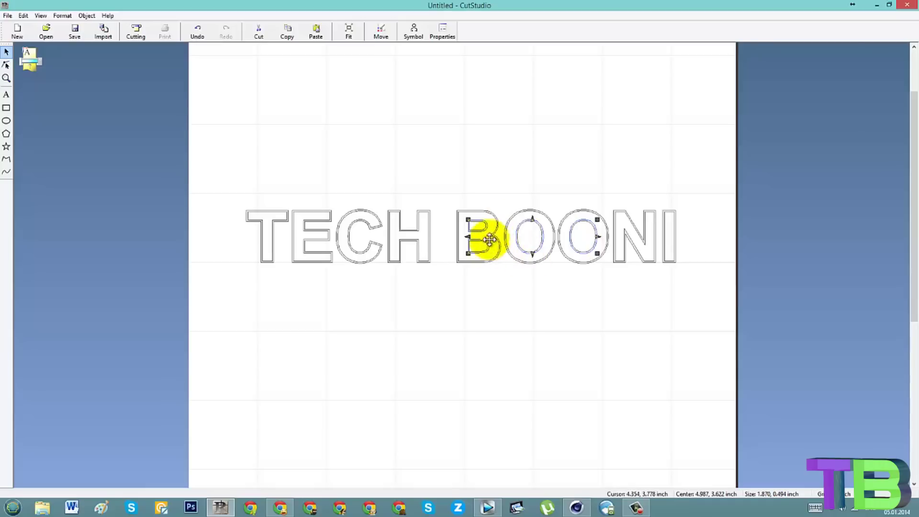
left_click(553, 325)
Step: Select all the TECH BOONI contours on the page and delete them
left_click(602, 235)
left_click(771, 183)
key("Delete")
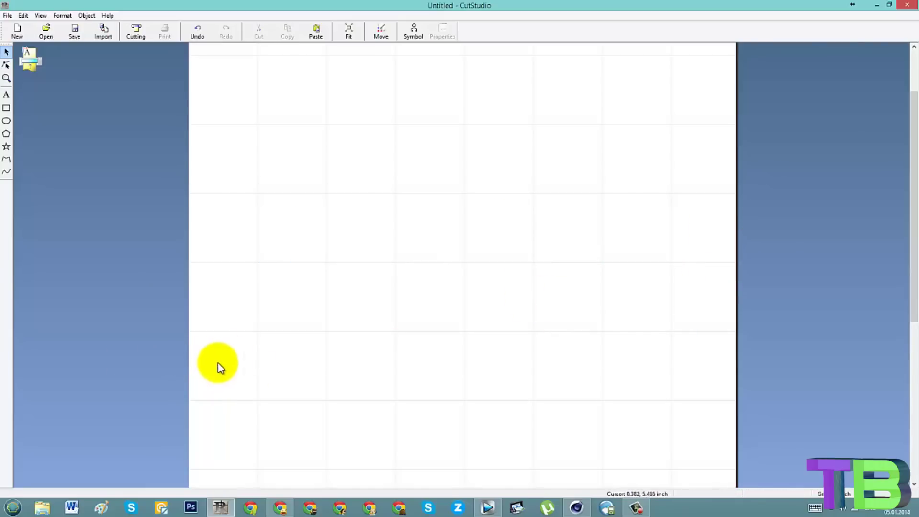
Step: Minimize the CutStudio window and refresh the Windows desktop
left_click(887, 3)
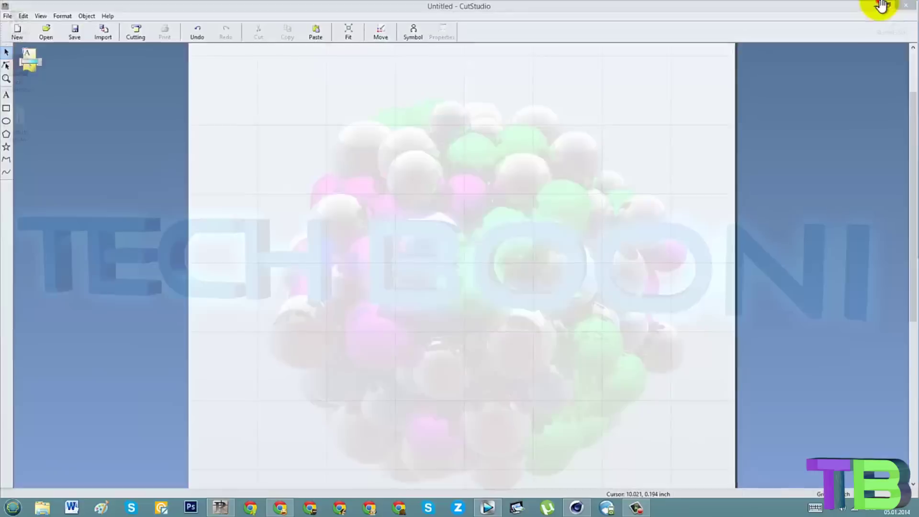
right_click(495, 230)
left_click(472, 256)
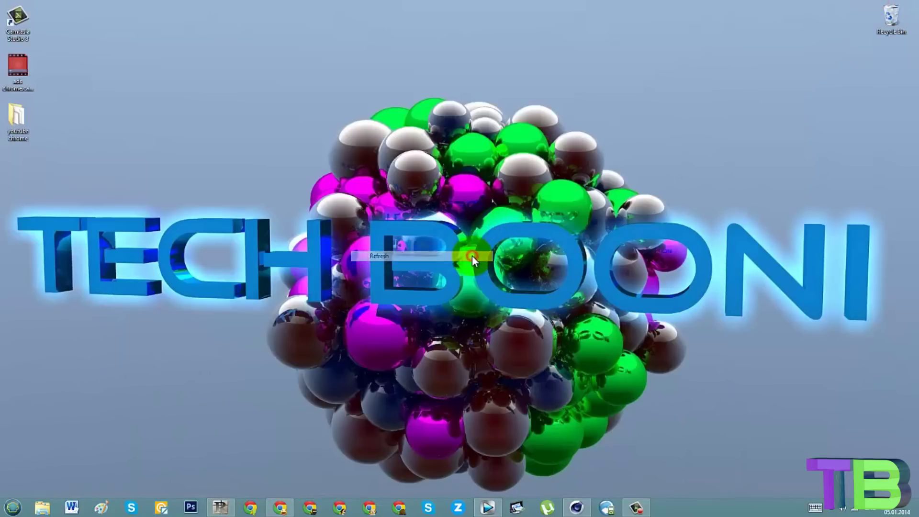